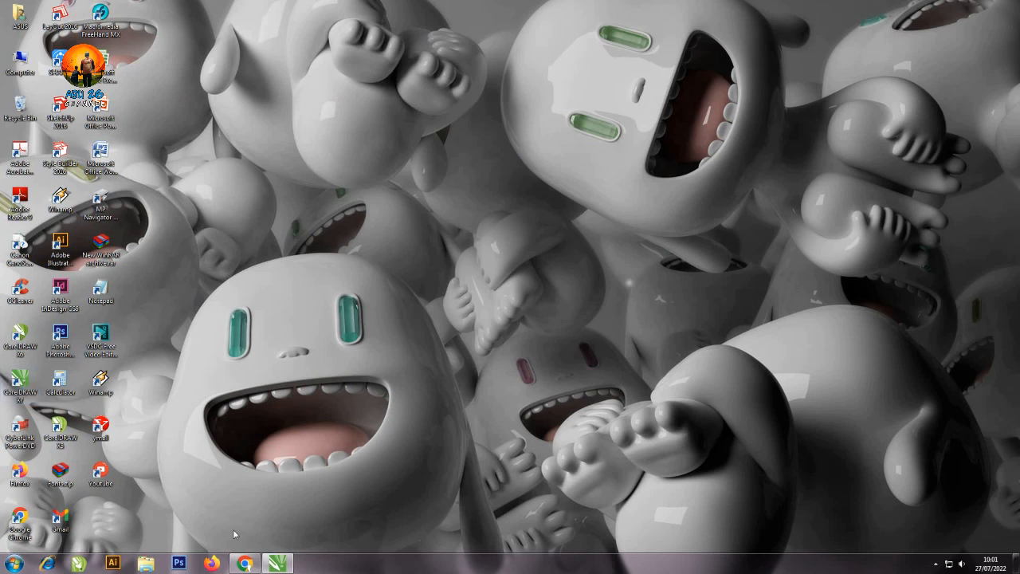
# Switch to CorelDRAW and create a new one-page A4 portrait document in CMYK color mode.
pyautogui.click(278, 564)
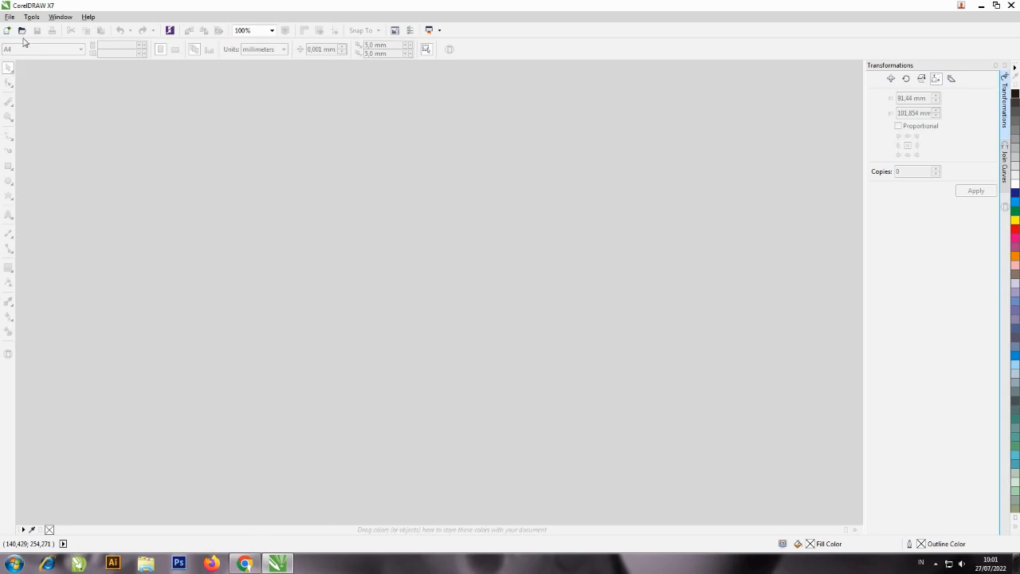
pyautogui.click(8, 30)
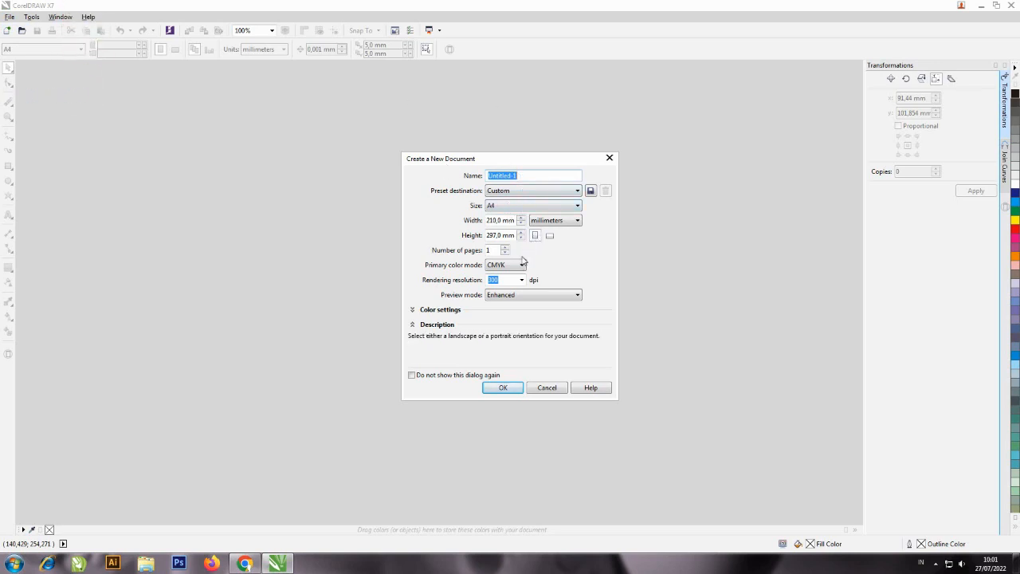
pyautogui.click(503, 387)
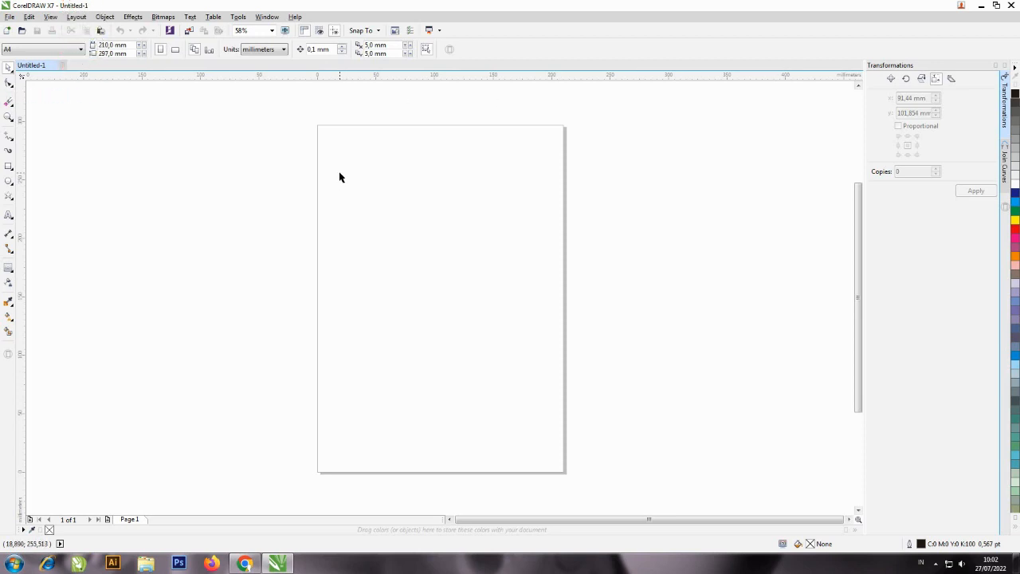
pyautogui.click(10, 17)
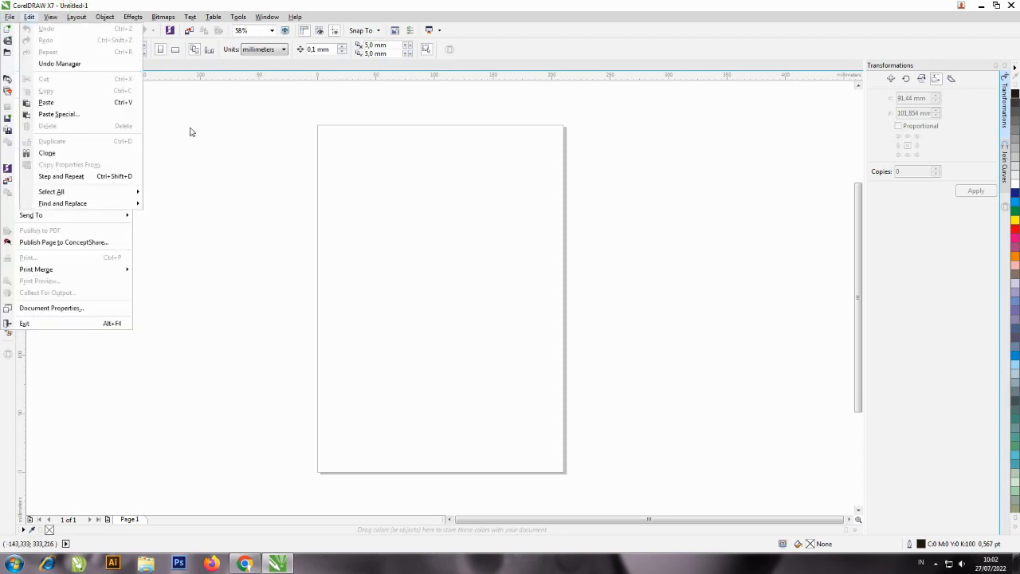
pyautogui.click(612, 188)
pyautogui.click(10, 17)
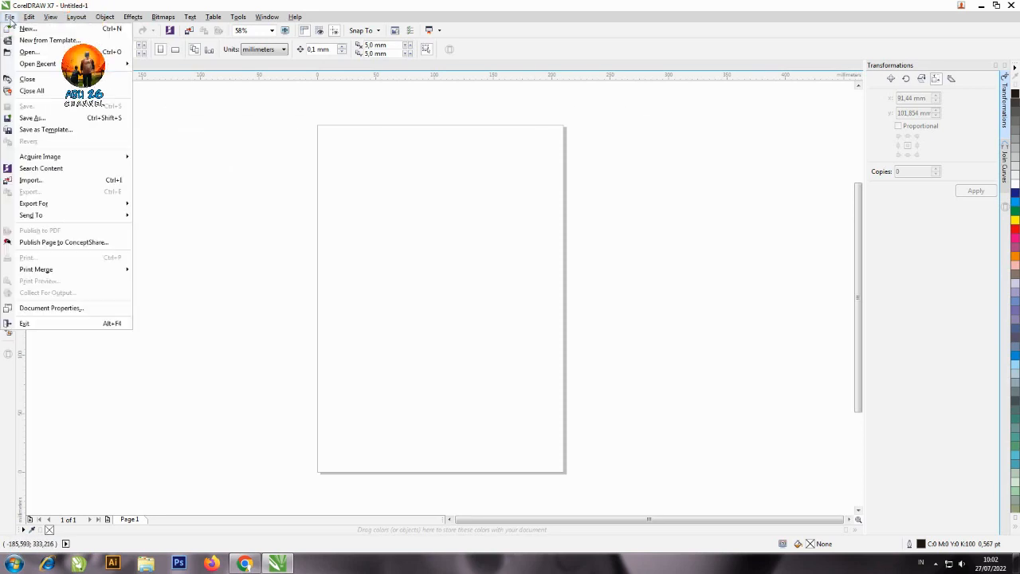
pyautogui.click(29, 180)
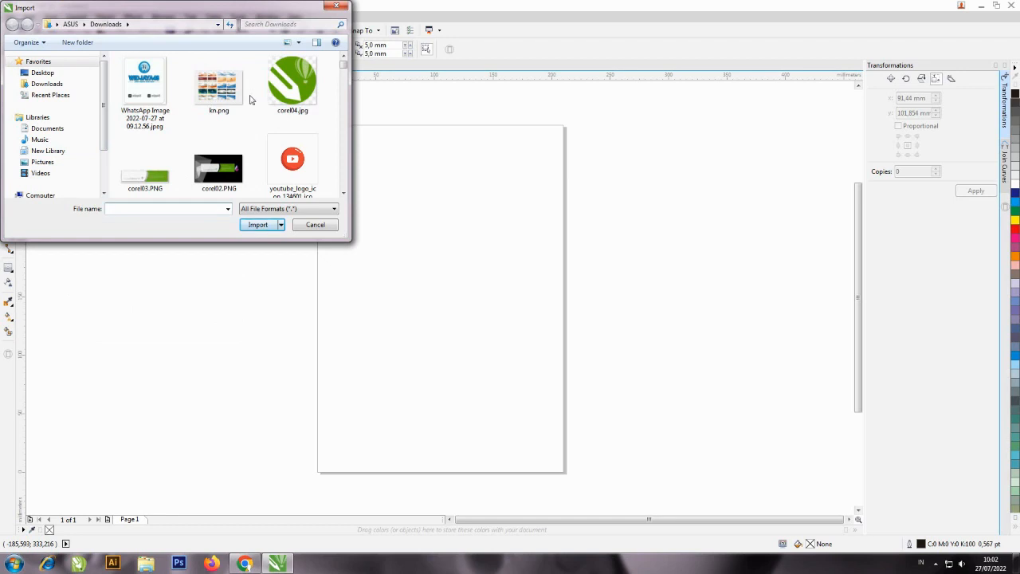
pyautogui.click(316, 226)
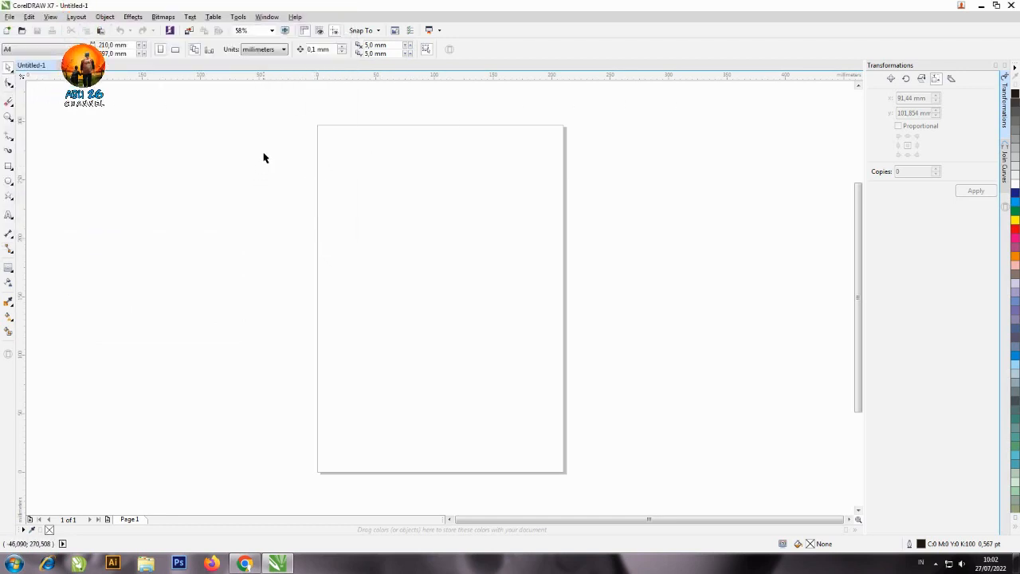
# Import "WhatsApp Image 2022-07-27 at 09.12.56.jpeg" from Downloads and place it at original size in the upper part of the page.
pyautogui.rightClick(274, 146)
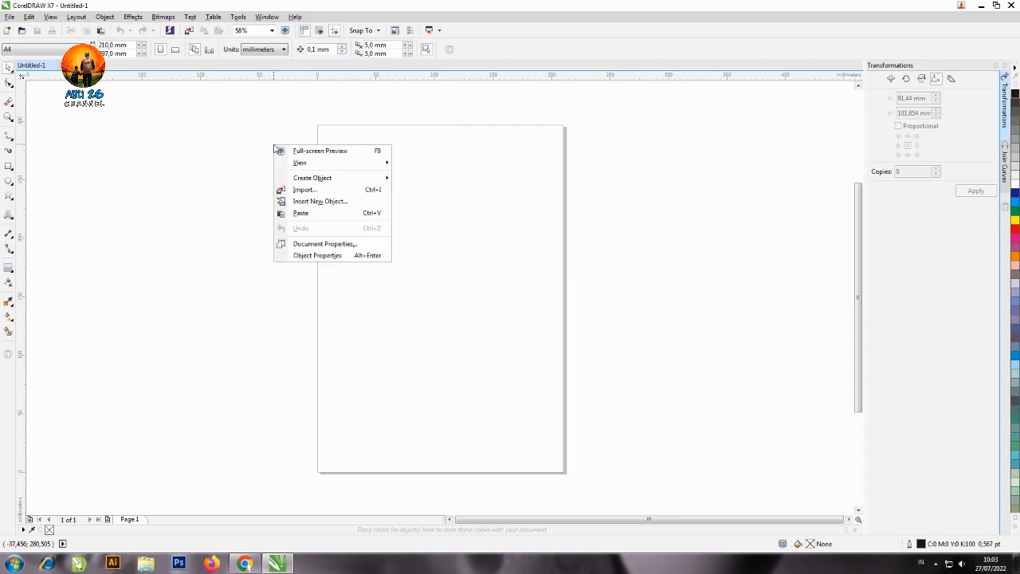
pyautogui.click(309, 191)
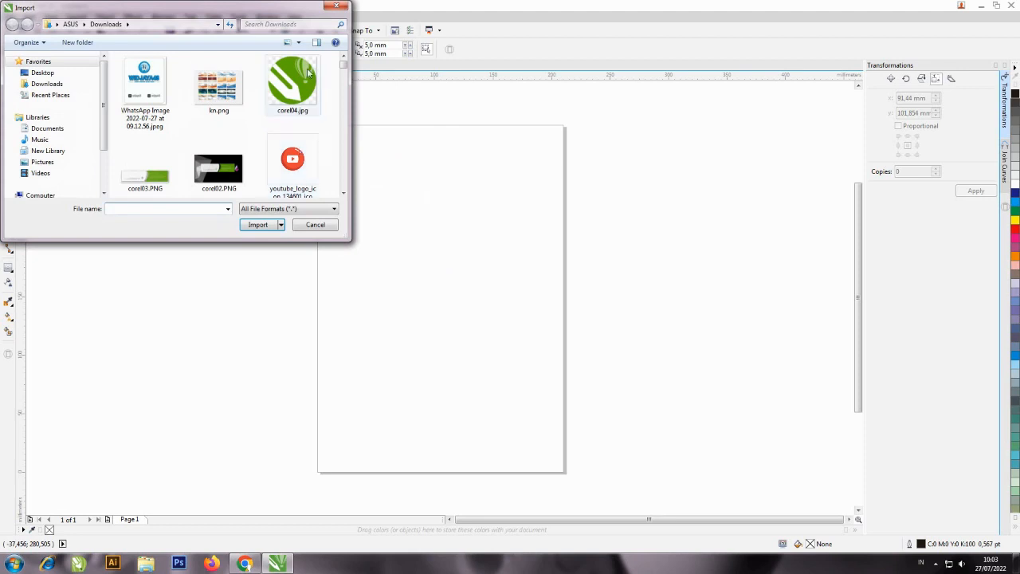
pyautogui.click(147, 80)
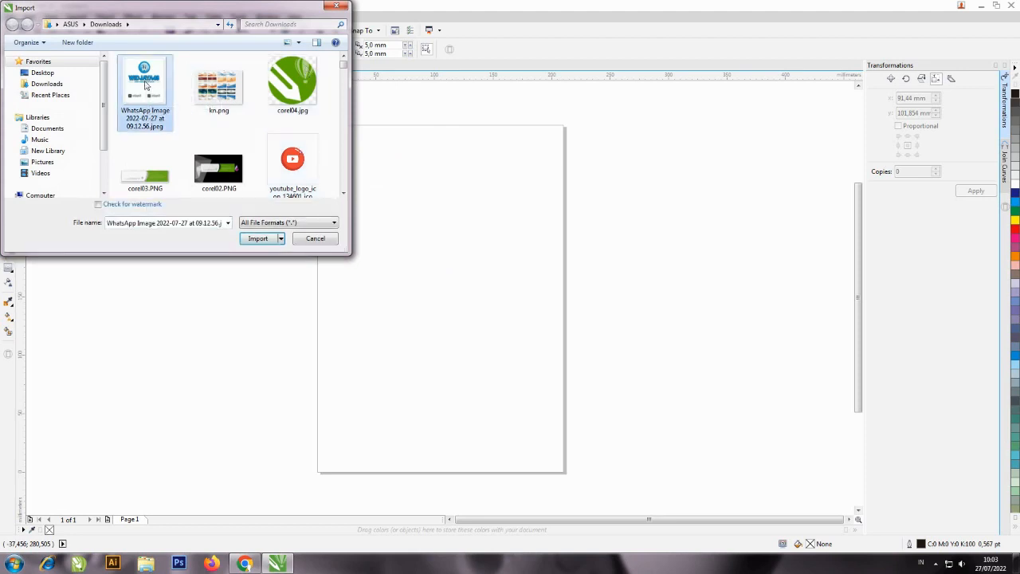
pyautogui.click(259, 239)
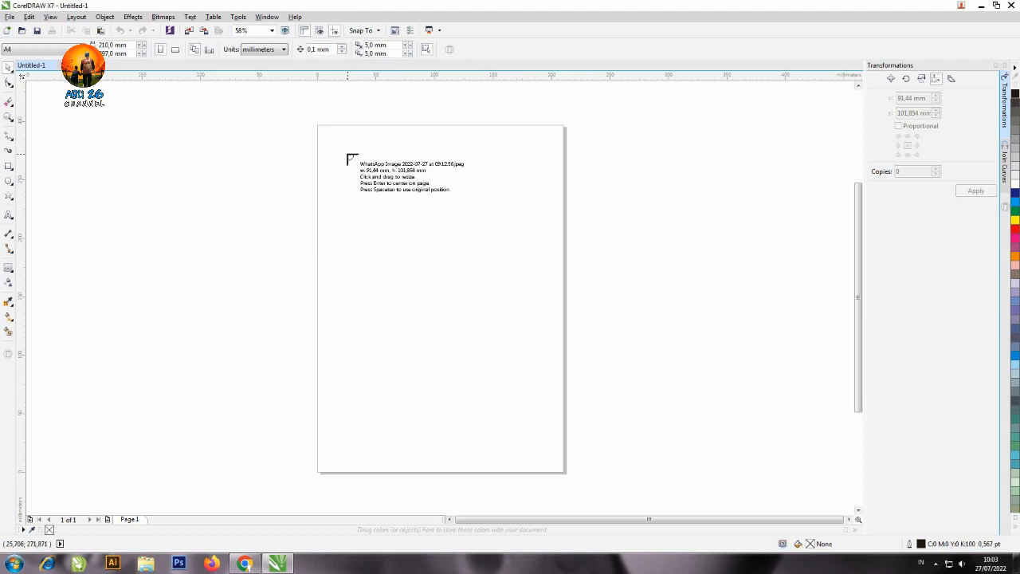
pyautogui.click(347, 155)
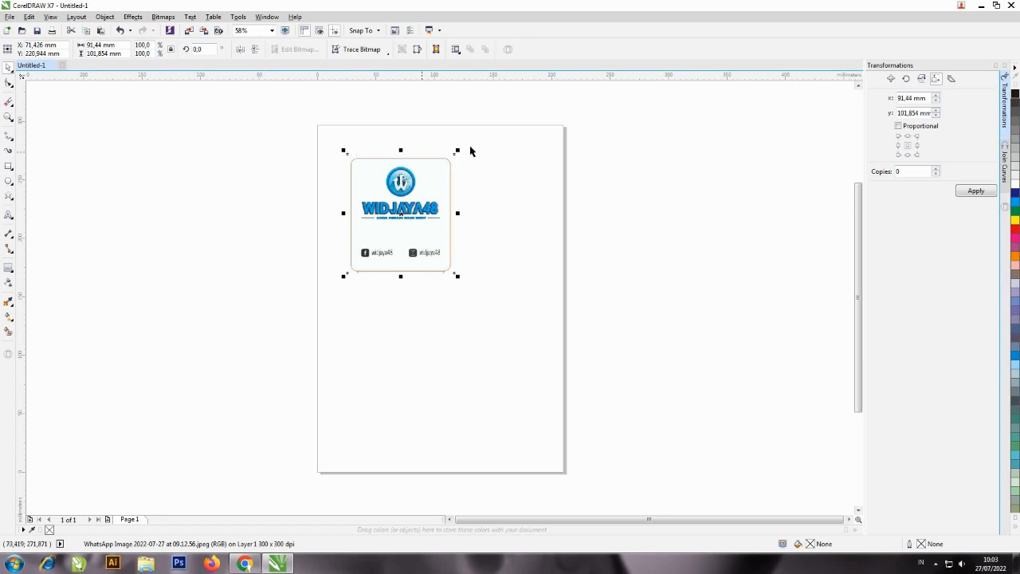
# Trace a Bézier curve from the top of the round logo's anchor ring down the left edge of the central shaft.
pyautogui.hotkey('shift', 'F2')
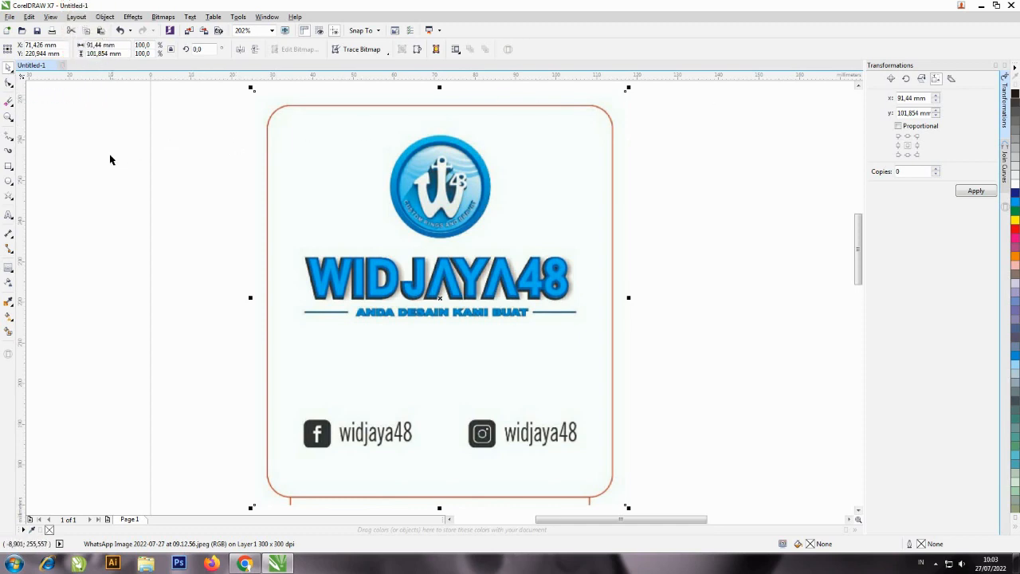
pyautogui.click(9, 117)
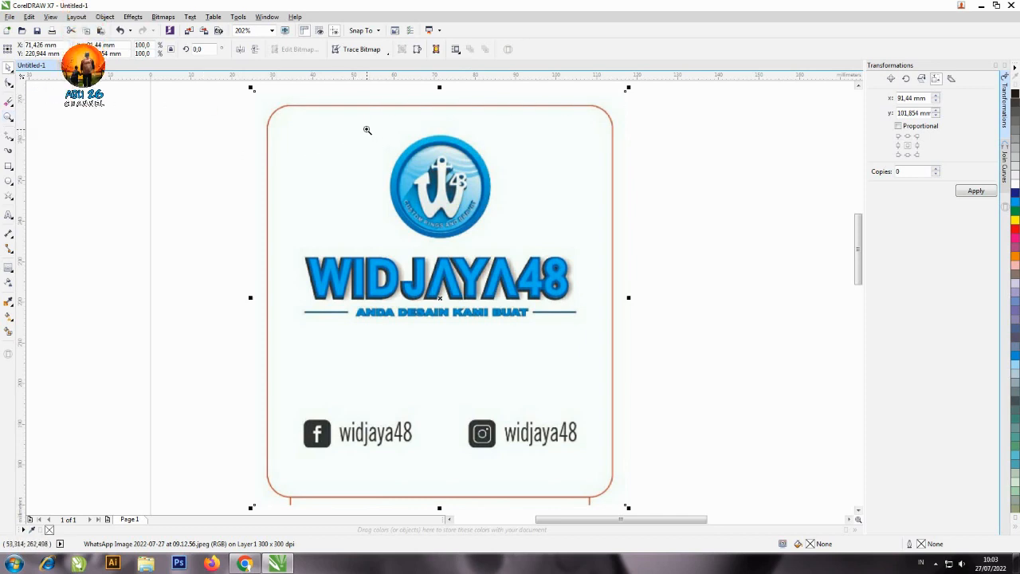
pyautogui.moveTo(368, 128); pyautogui.dragTo(505, 244)
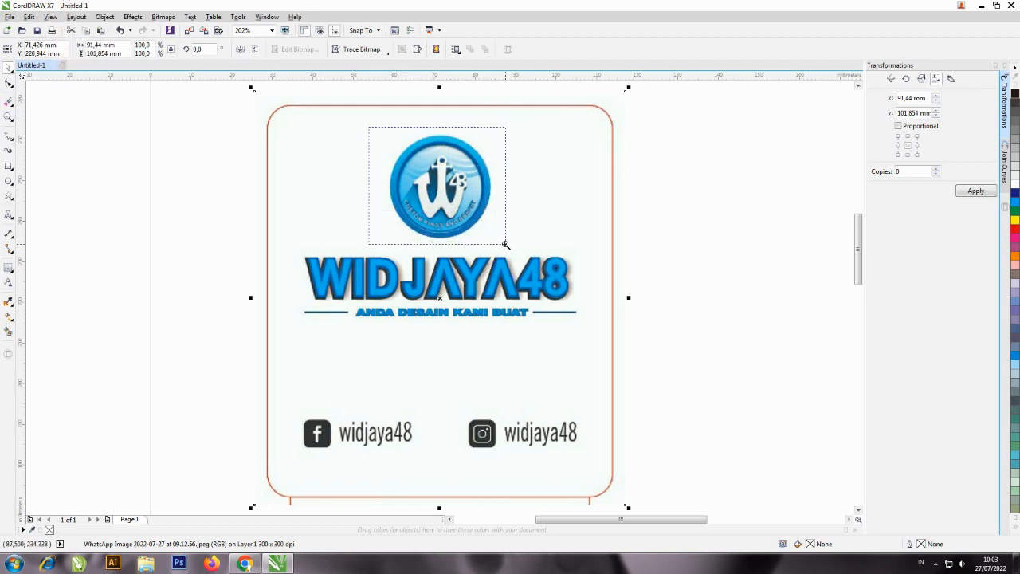
pyautogui.moveTo(506, 244); pyautogui.dragTo(506, 244)
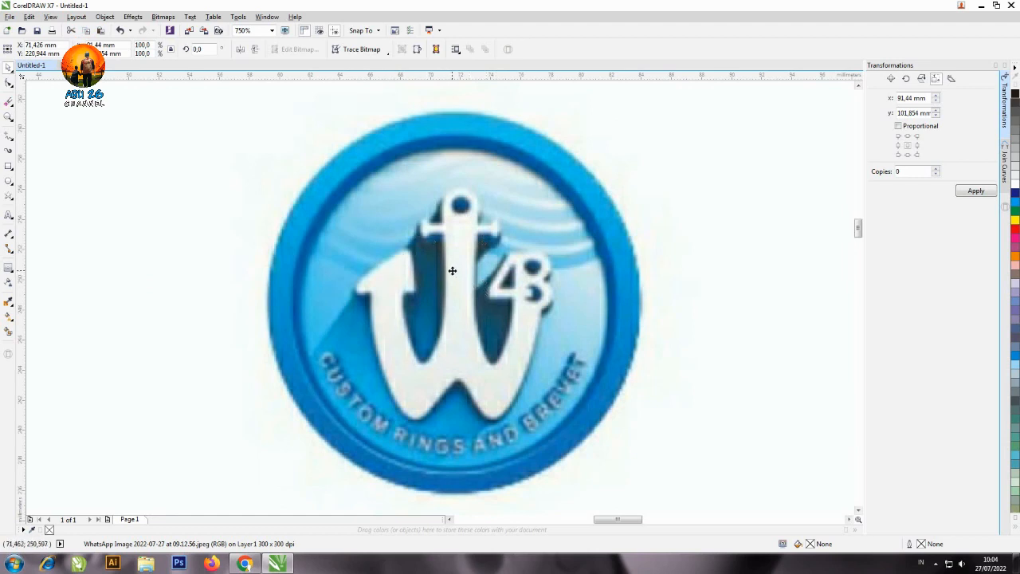
pyautogui.click(12, 140)
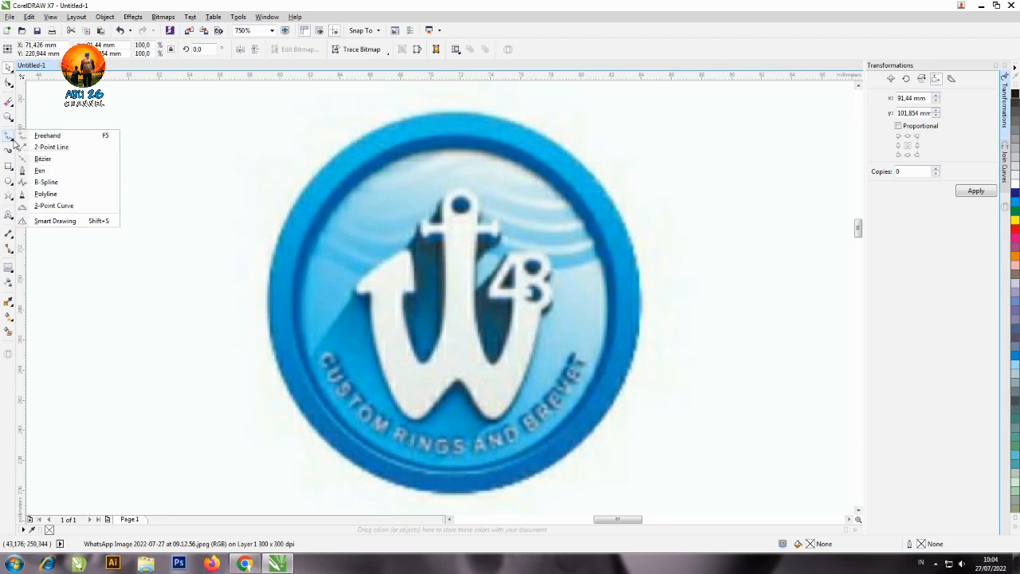
pyautogui.click(56, 159)
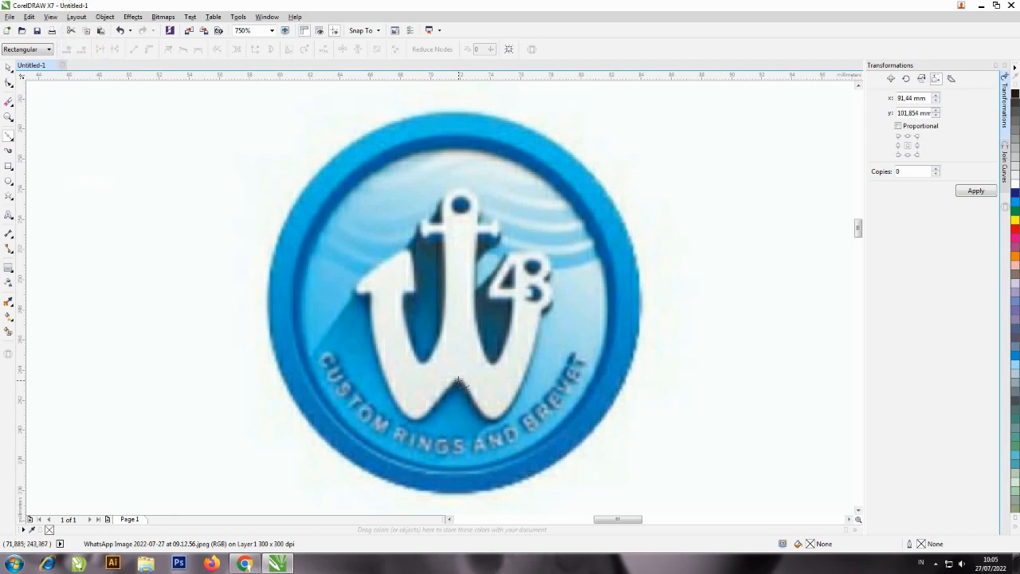
pyautogui.click(460, 188)
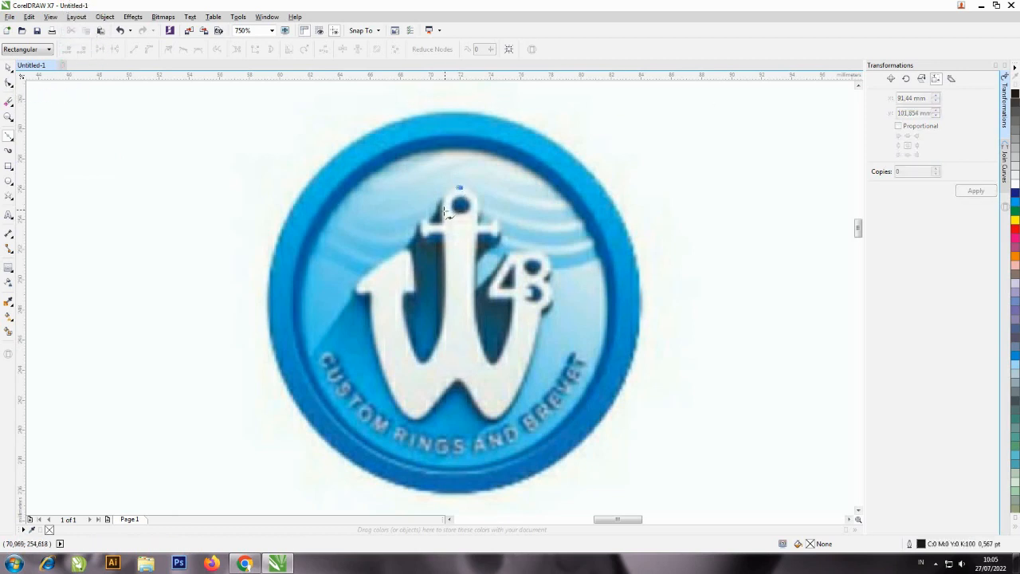
pyautogui.click(446, 209)
pyautogui.moveTo(445, 210); pyautogui.dragTo(447, 228)
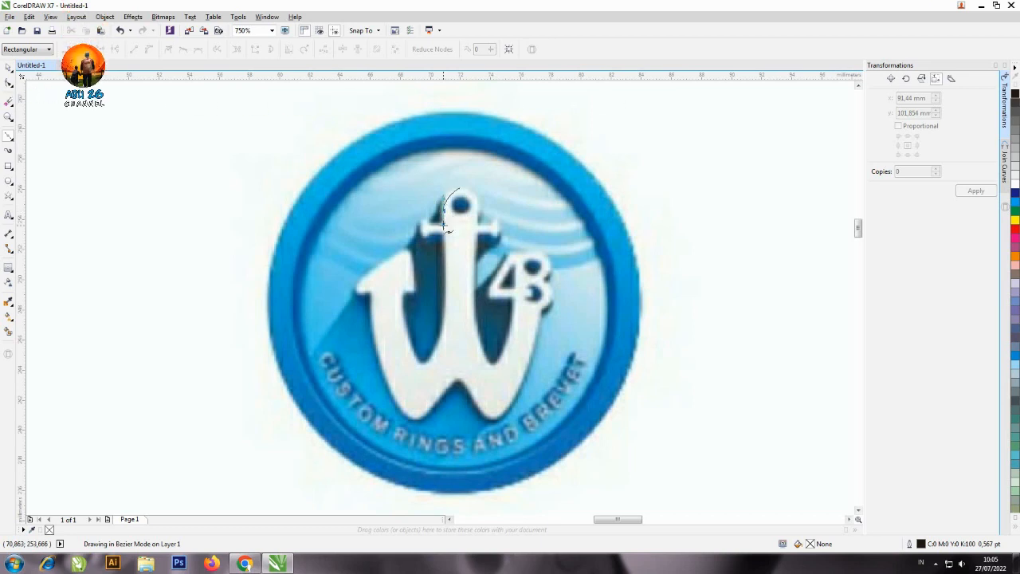
pyautogui.moveTo(444, 226); pyautogui.dragTo(447, 236)
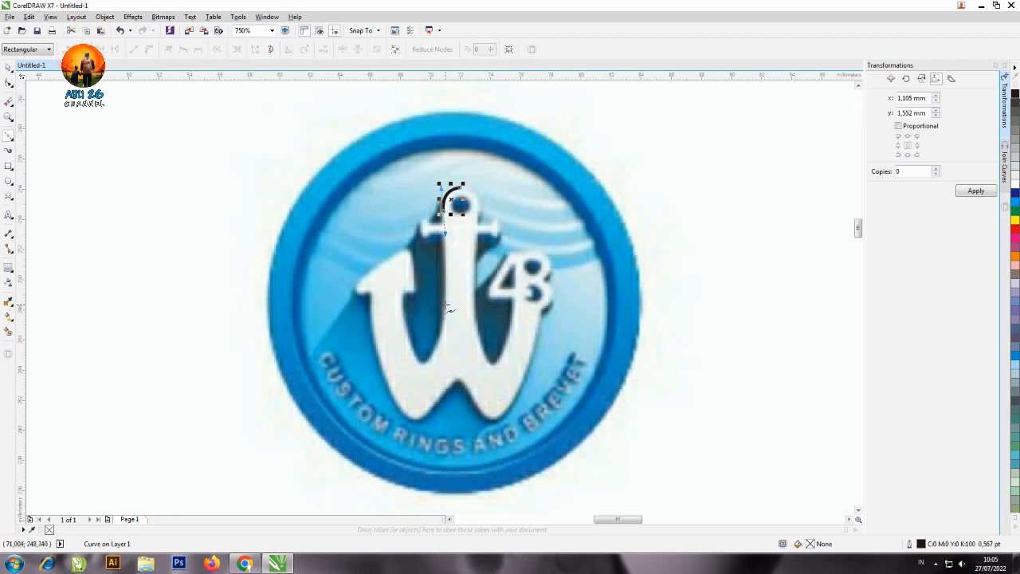
pyautogui.click(446, 306)
pyautogui.moveTo(446, 305); pyautogui.dragTo(443, 343)
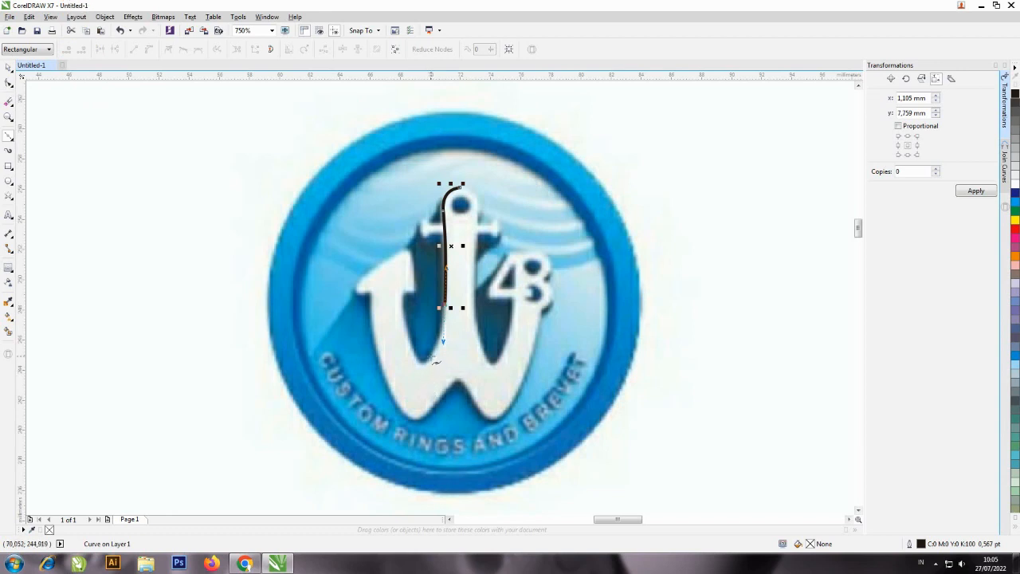
# Continue the Bézier curve around the rounded left valley of the W and up to the inner corner under the left barb.
pyautogui.click(431, 356)
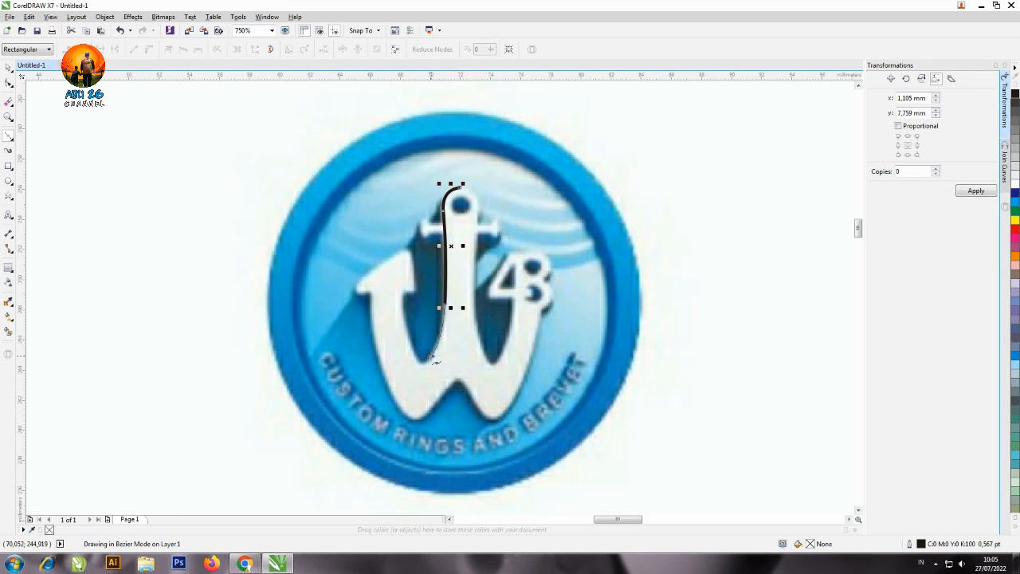
pyautogui.doubleClick(432, 358)
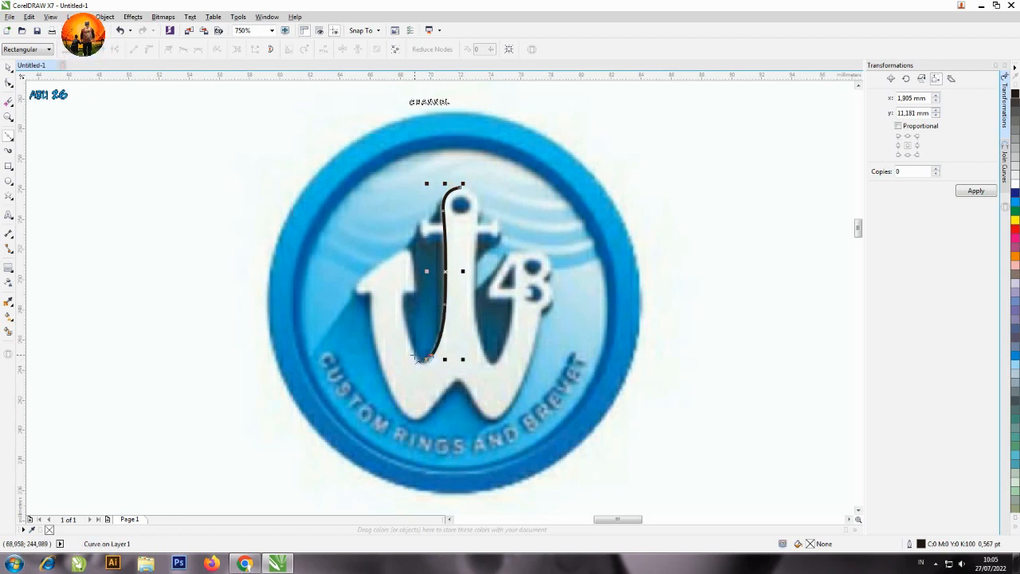
pyautogui.click(420, 357)
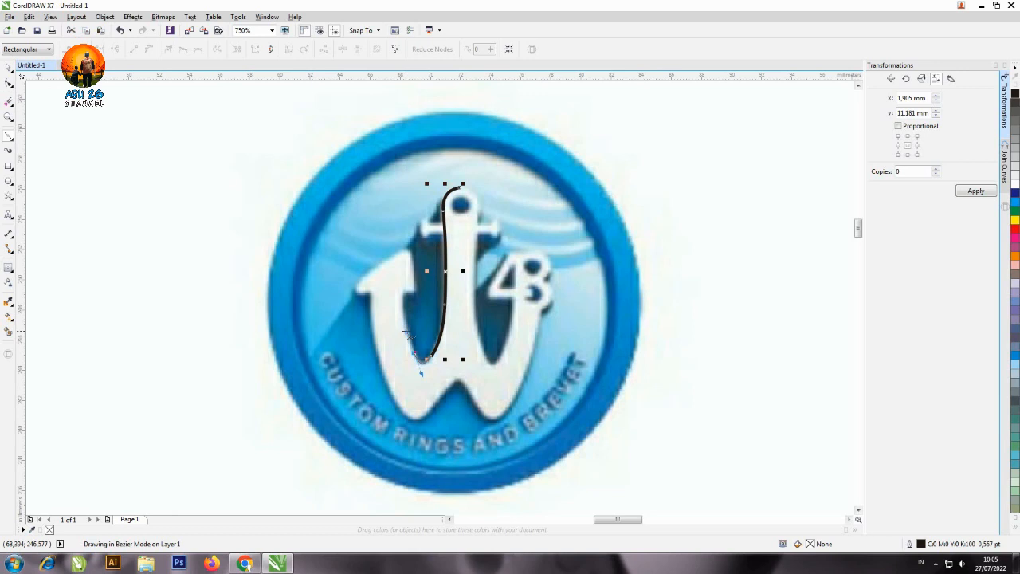
pyautogui.doubleClick(405, 332)
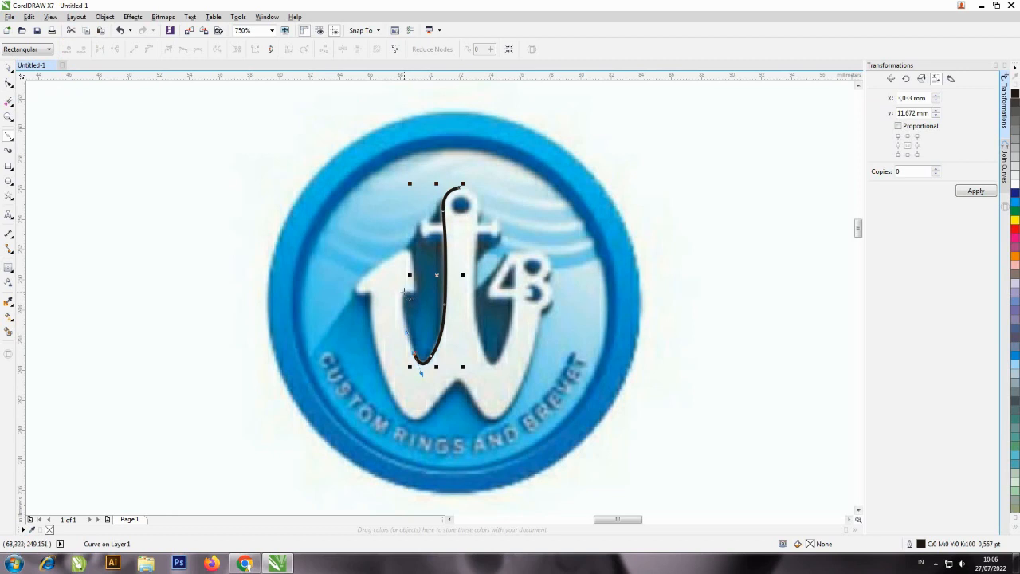
pyautogui.click(405, 292)
pyautogui.moveTo(407, 287)
pyautogui.mouseDown()
pyautogui.moveTo(415, 280)
pyautogui.moveTo(404, 284)
pyautogui.mouseUp()
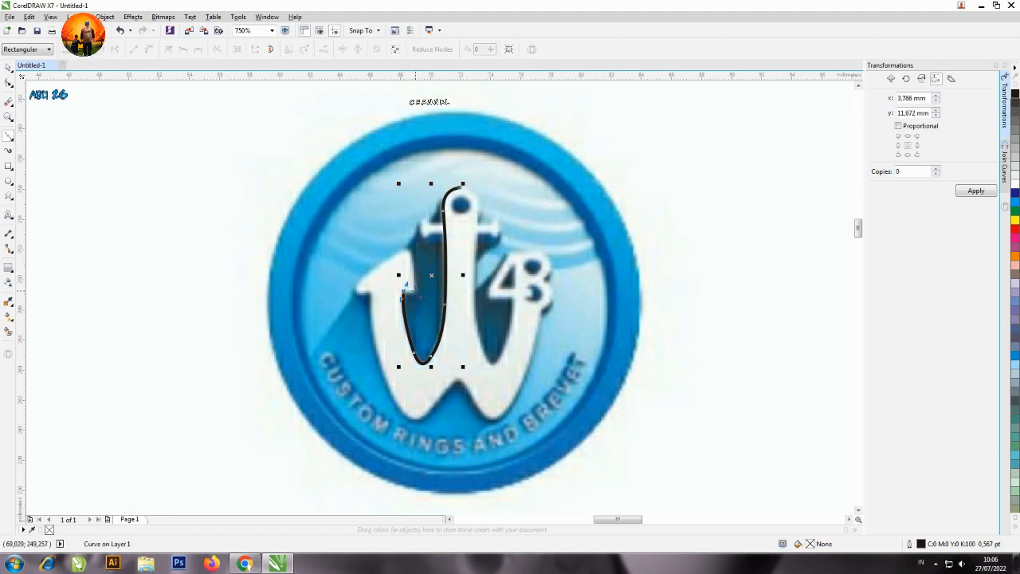
# Trace the left barb's inner underside as a straight edge, its inner side, and the rounded top onto the outer slope.
pyautogui.click(415, 291)
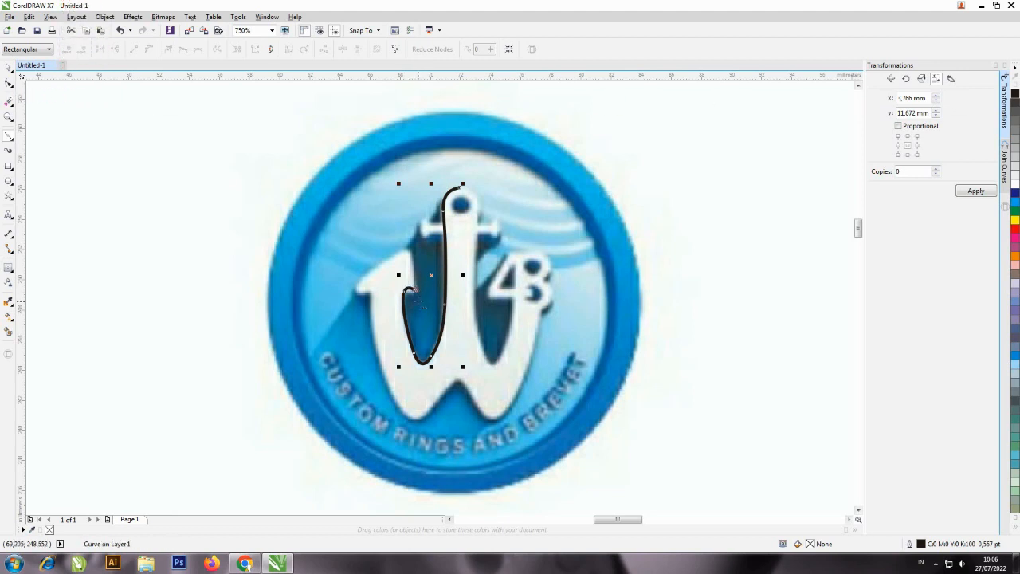
pyautogui.hotkey('ctrl', 'z')
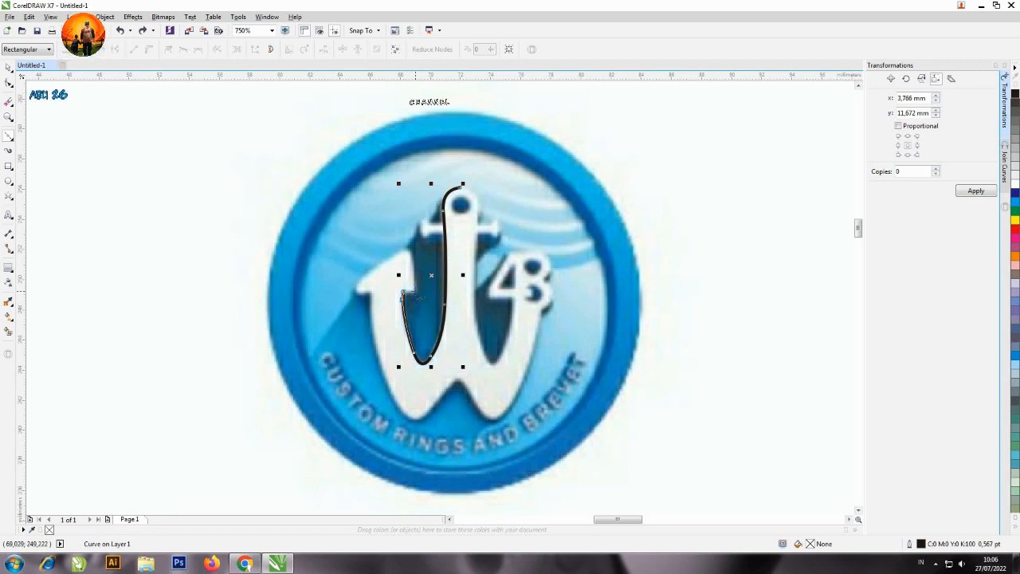
pyautogui.click(414, 292)
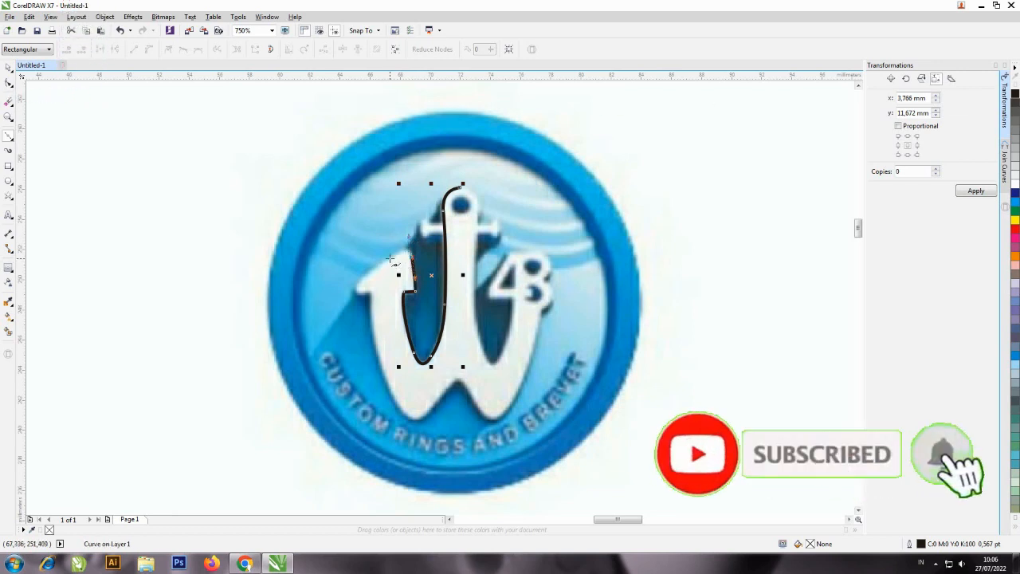
pyautogui.moveTo(389, 256); pyautogui.dragTo(387, 274)
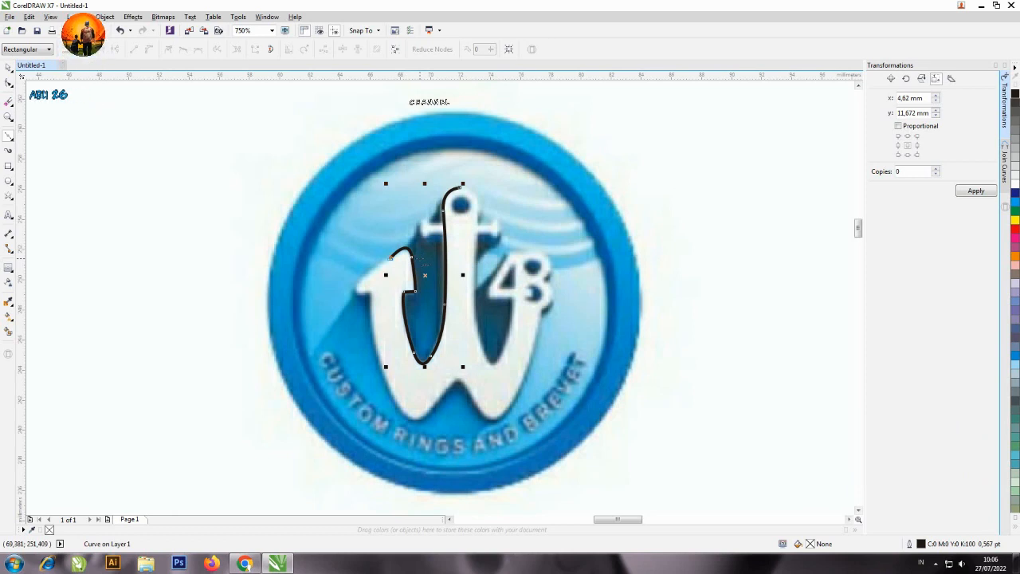
pyautogui.hotkey('ctrl', 'z')
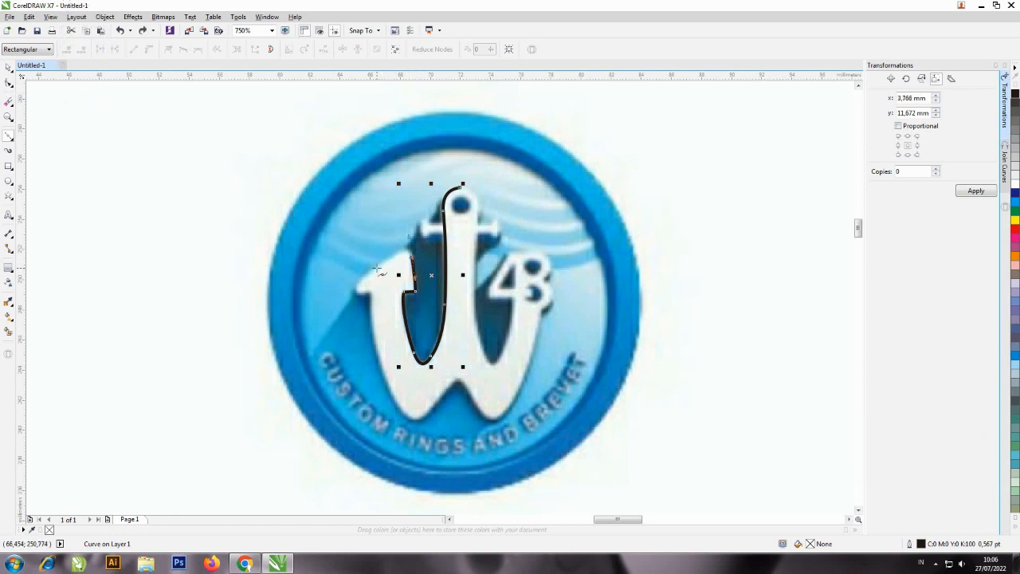
pyautogui.click(377, 268)
pyautogui.click(377, 268)
# Continue the Bézier curve along the left barb's outer slope, around its tip, and along the underside to the W's outer edge.
pyautogui.click(358, 284)
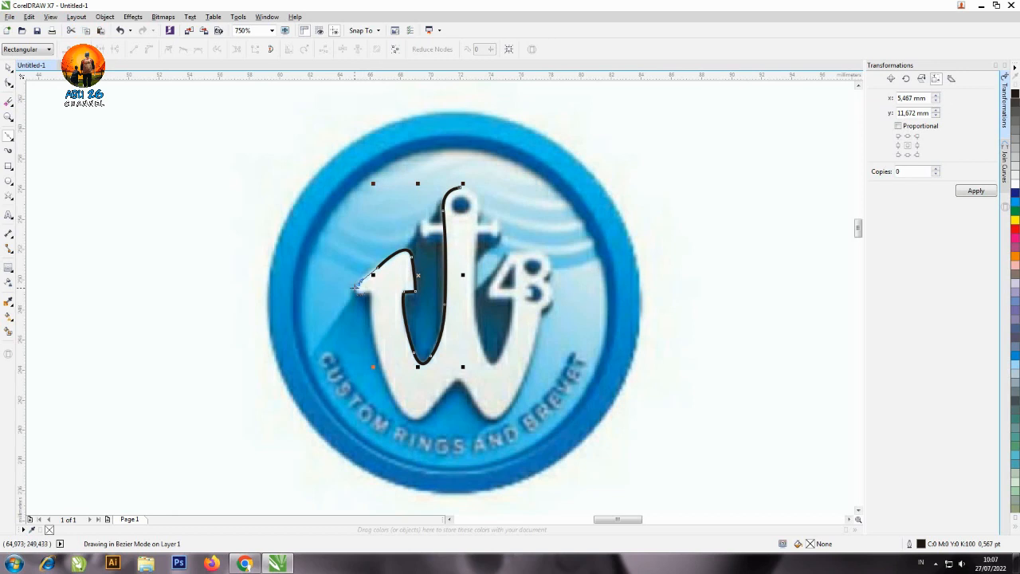
pyautogui.click(357, 285)
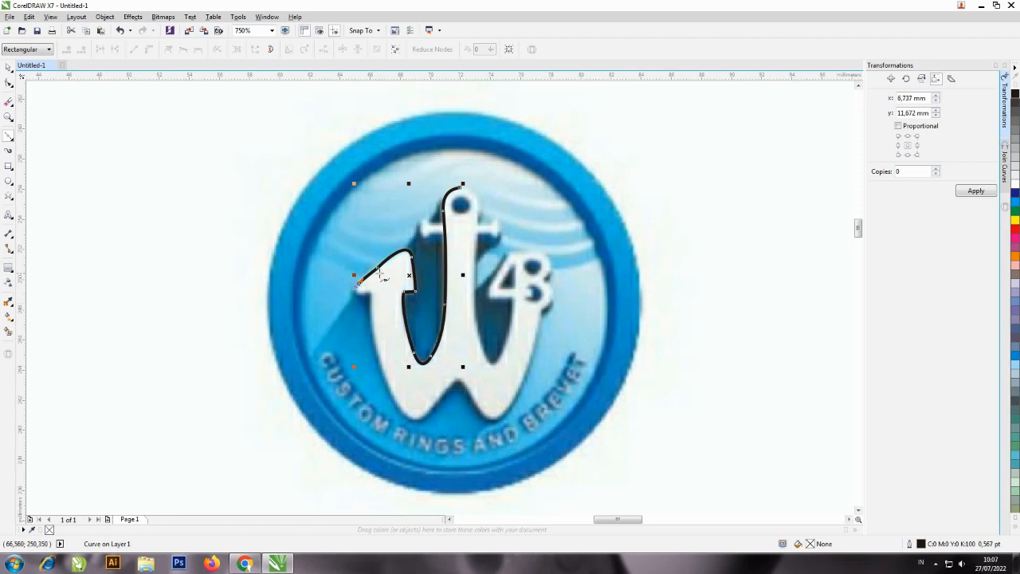
pyautogui.hotkey('ctrl', 'z')
pyautogui.moveTo(362, 293)
pyautogui.mouseDown()
pyautogui.moveTo(384, 293)
pyautogui.moveTo(367, 305)
pyautogui.moveTo(382, 293)
pyautogui.mouseUp()
# Trace the W's outer left edge downward and shape the rounded bottom of its left foot.
pyautogui.moveTo(379, 360); pyautogui.dragTo(395, 402)
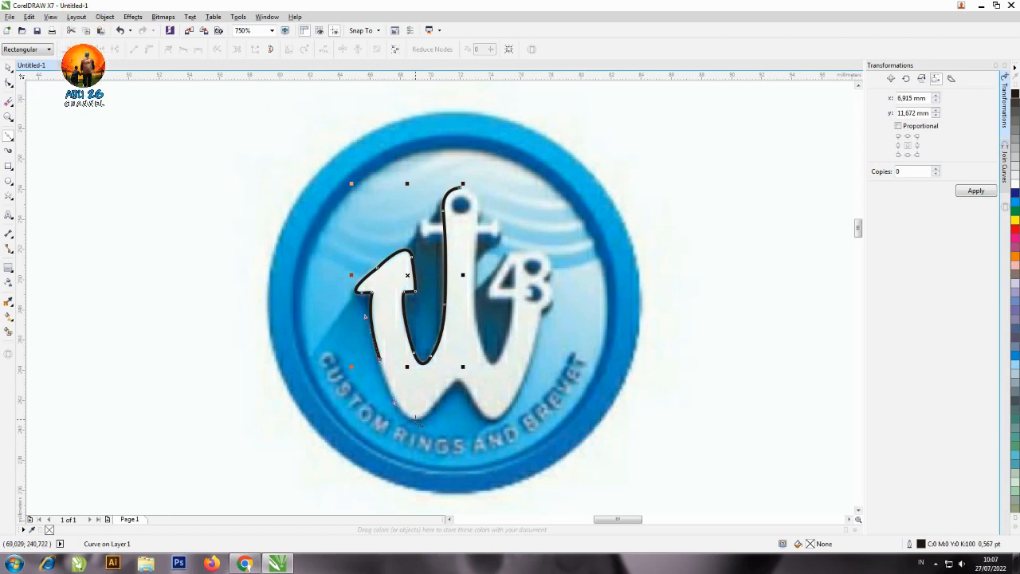
pyautogui.click(414, 418)
pyautogui.moveTo(416, 419); pyautogui.dragTo(430, 419)
# Trace the left foot's inner slope up to the central peak between the feet and end the curve there.
pyautogui.click(443, 397)
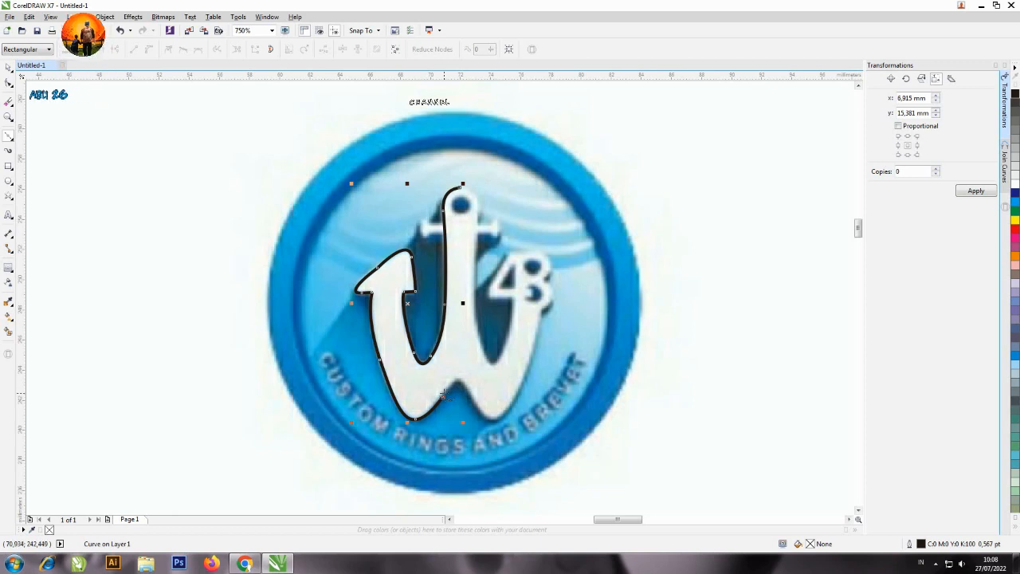
pyautogui.hotkey('ctrl', 'z')
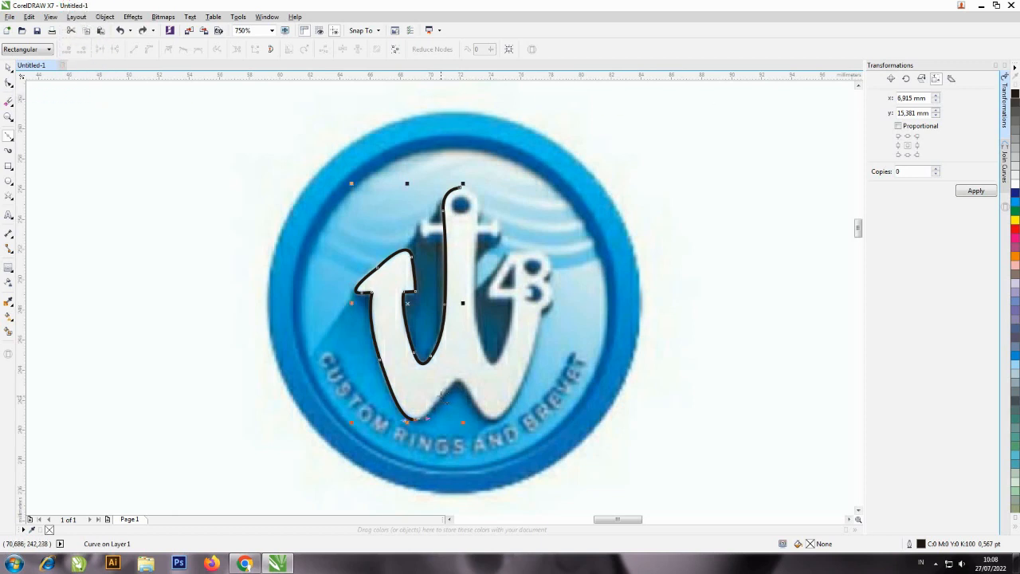
pyautogui.click(440, 397)
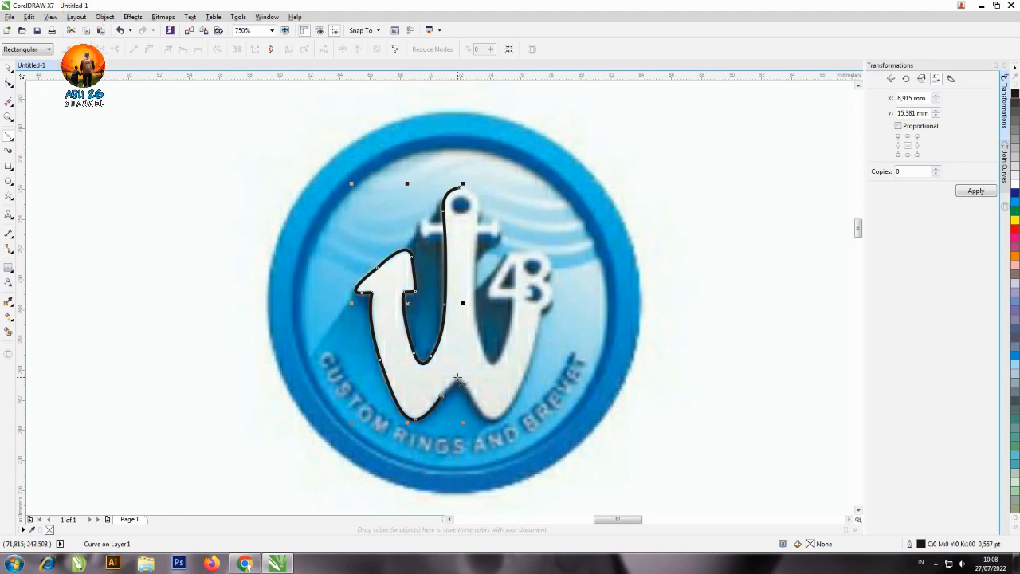
pyautogui.click(457, 379)
pyautogui.moveTo(459, 377)
pyautogui.mouseDown()
pyautogui.moveTo(490, 382)
pyautogui.moveTo(462, 378)
pyautogui.mouseUp()
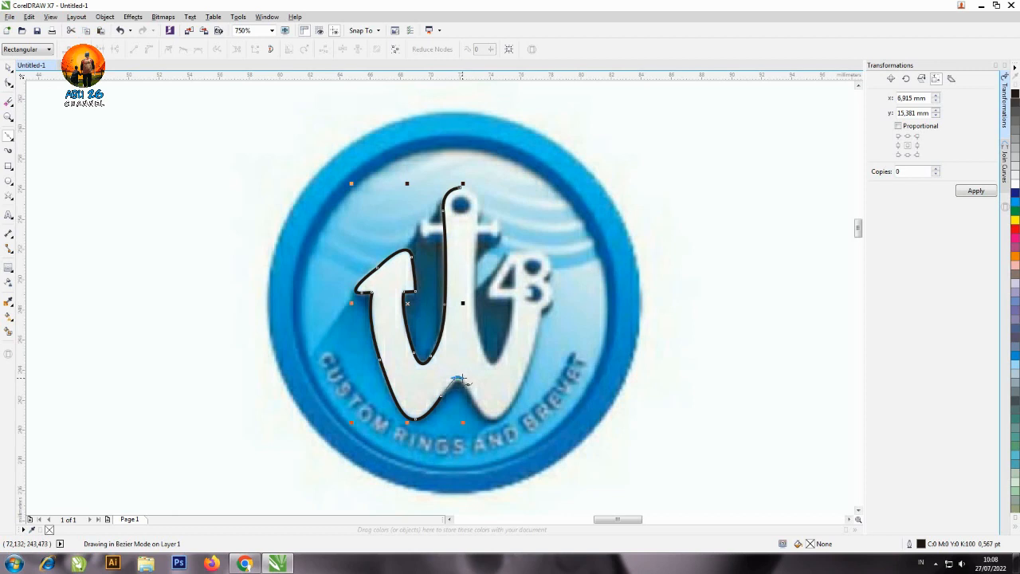
pyautogui.click(460, 380)
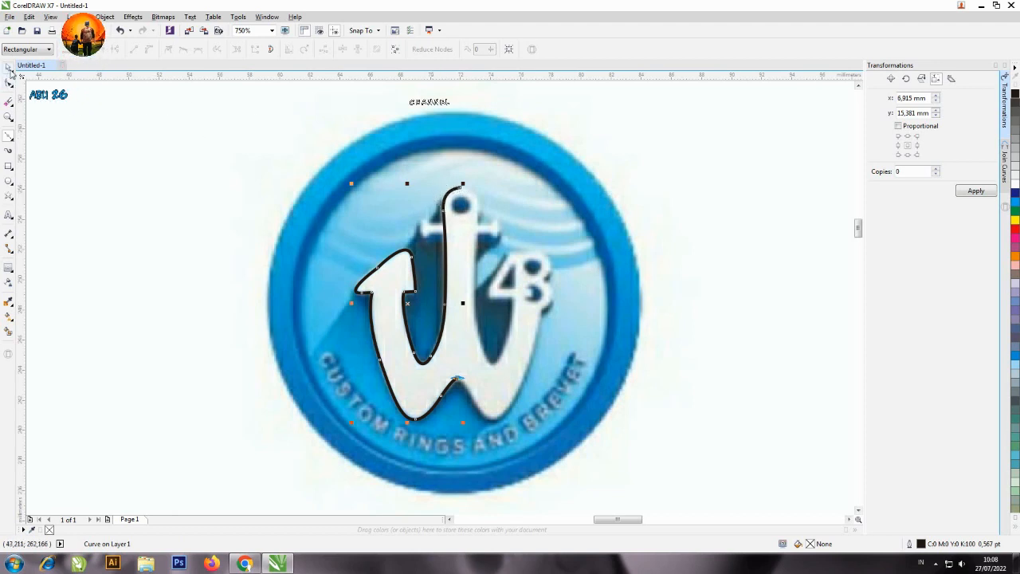
pyautogui.press('space')
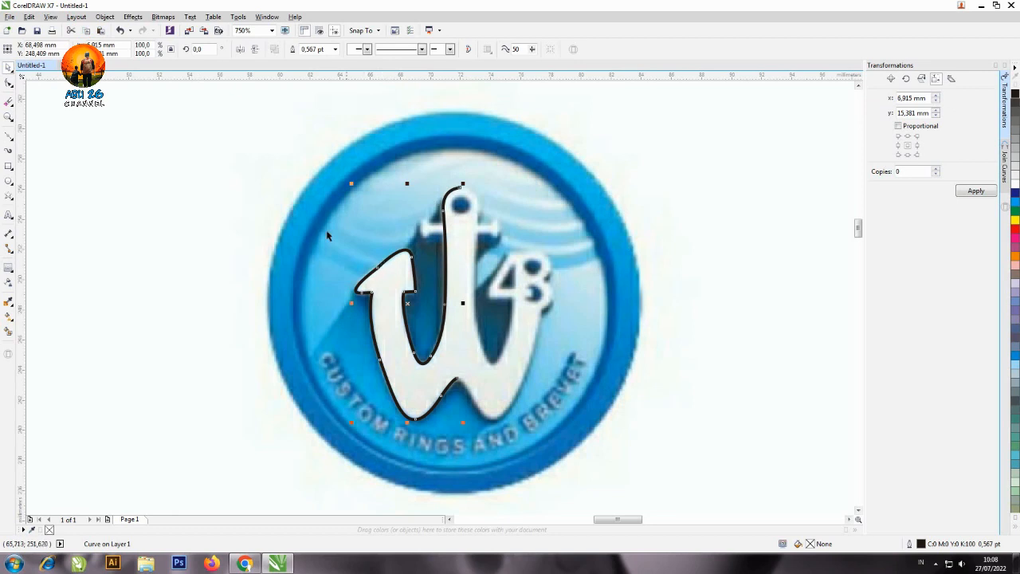
# Smooth the left barb's outer slope by adding a node on each side of its middle node and deleting the middle one.
pyautogui.click(9, 84)
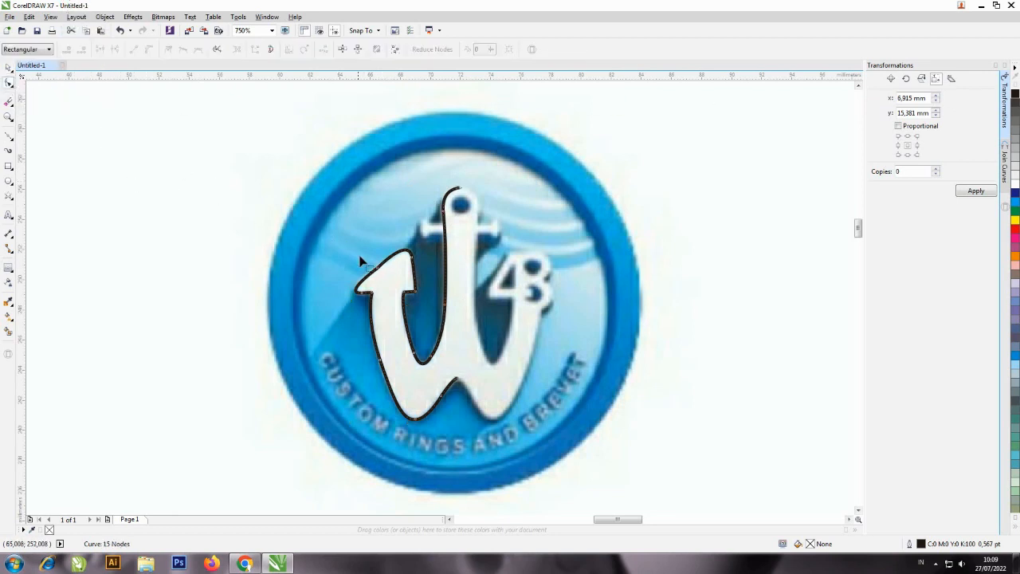
pyautogui.doubleClick(378, 273)
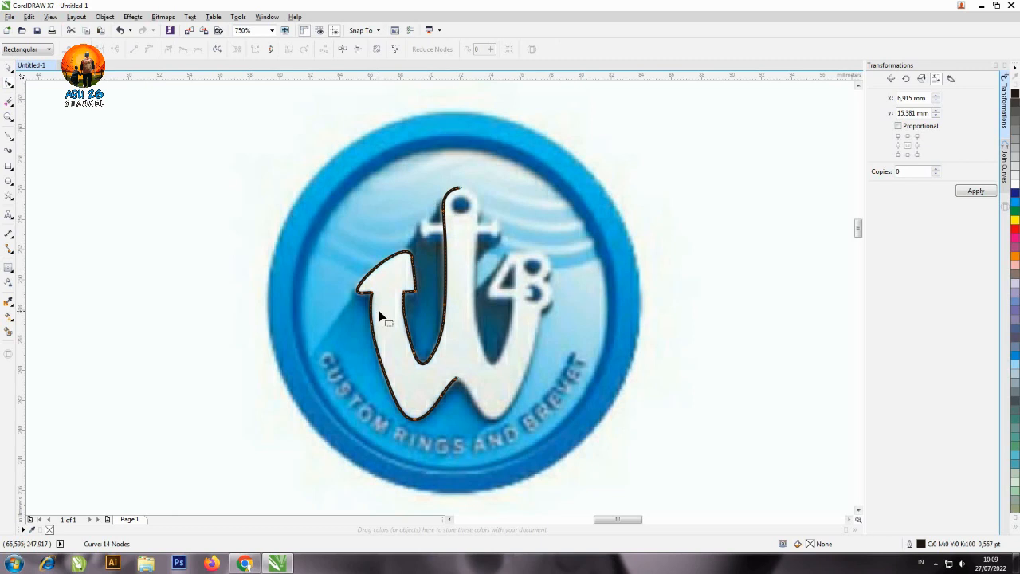
pyautogui.hotkey('ctrl', 'z')
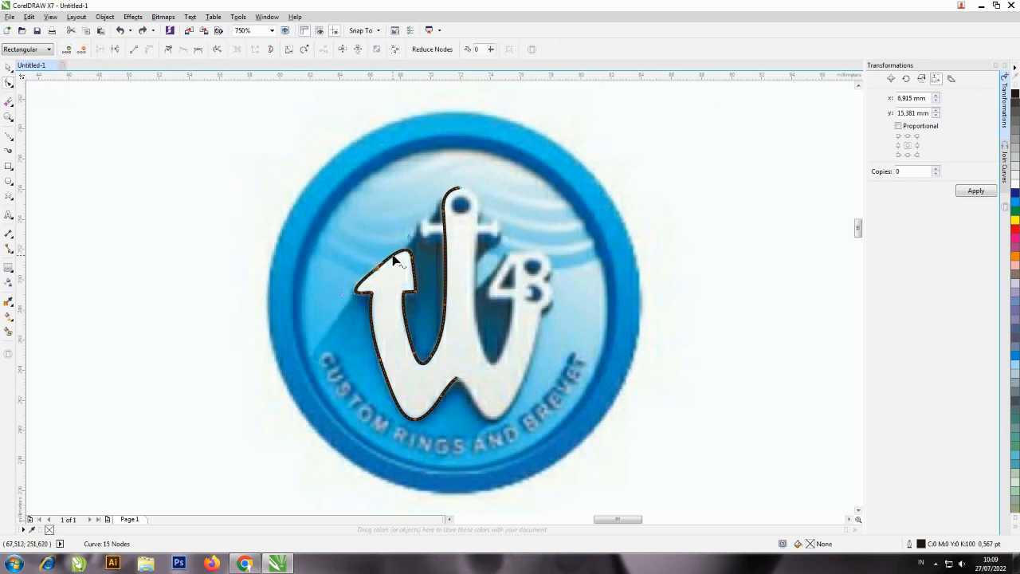
pyautogui.doubleClick(393, 263)
pyautogui.doubleClick(364, 285)
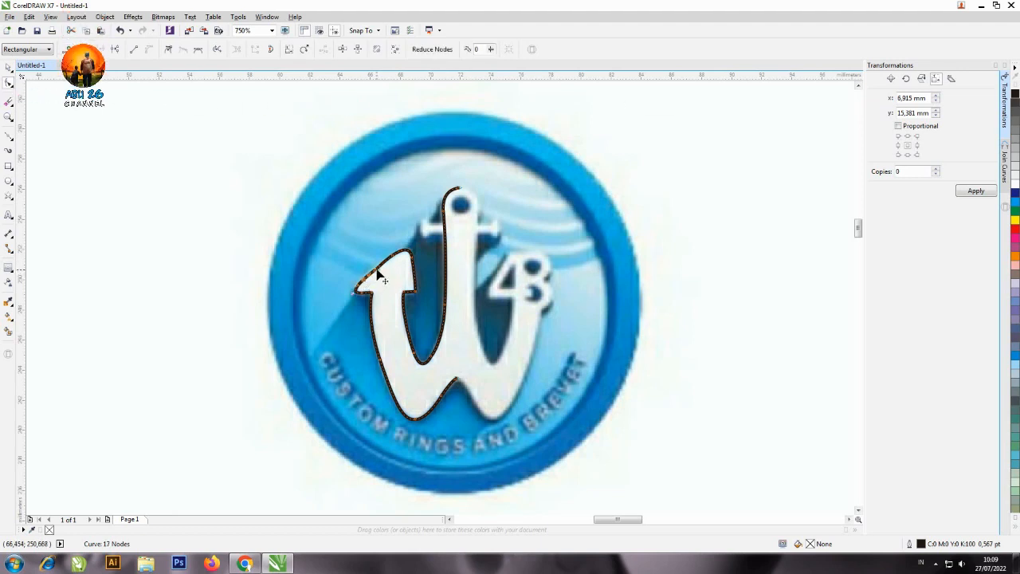
pyautogui.doubleClick(377, 270)
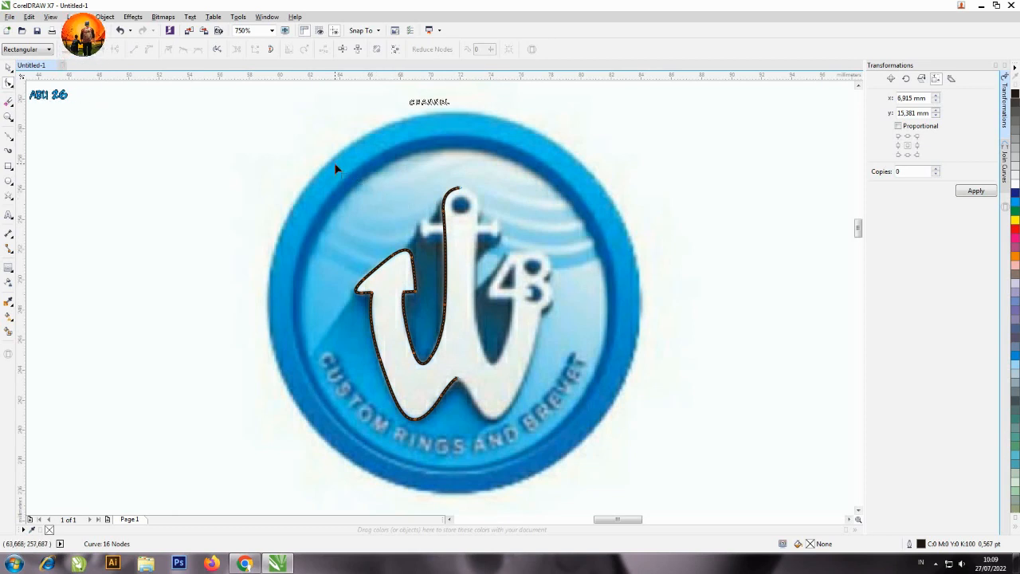
# Mirror the half outline horizontally about its middle-right anchor point at 100% scale with 1 copy.
pyautogui.click(8, 69)
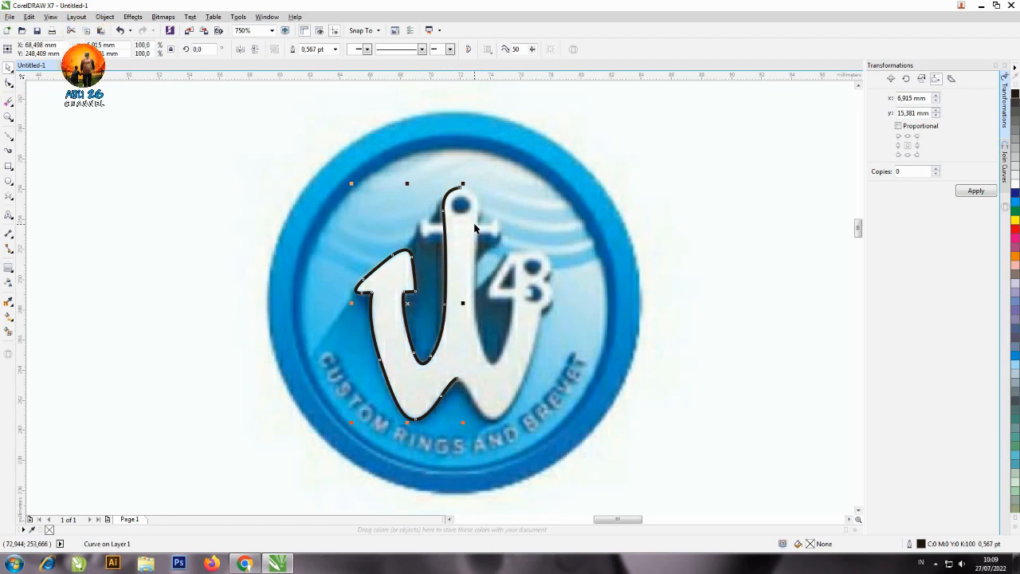
pyautogui.click(923, 79)
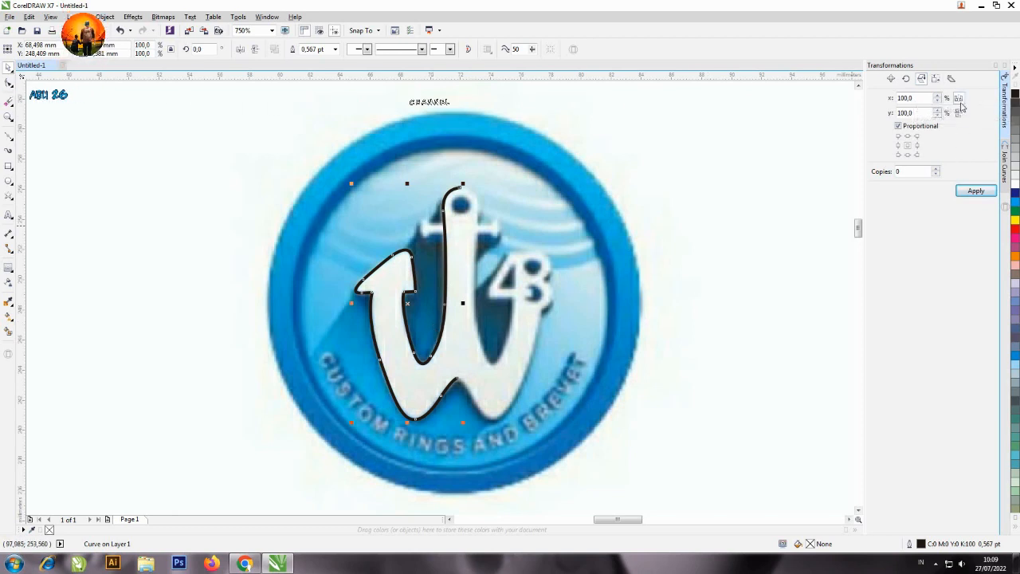
pyautogui.click(918, 149)
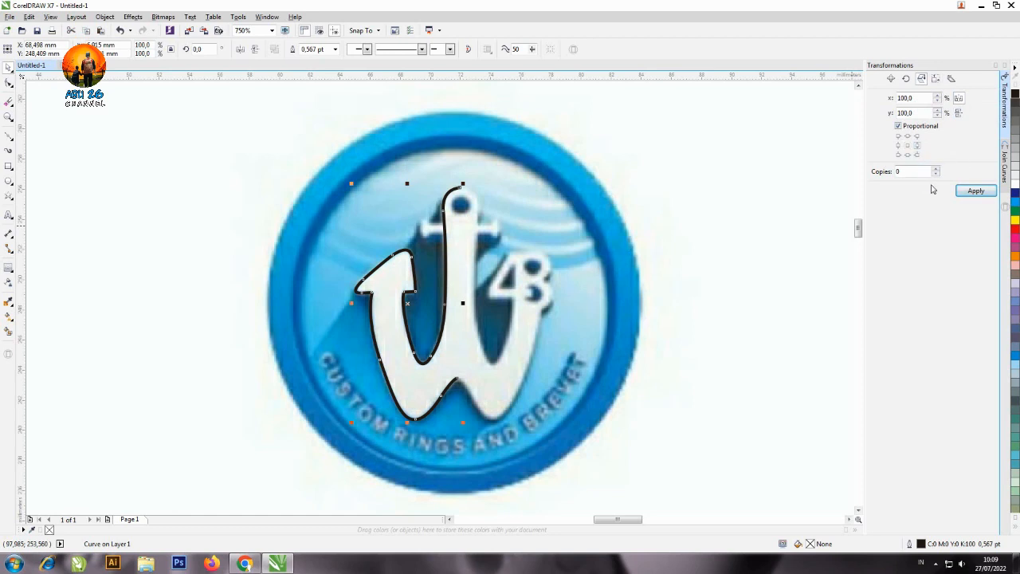
pyautogui.click(937, 169)
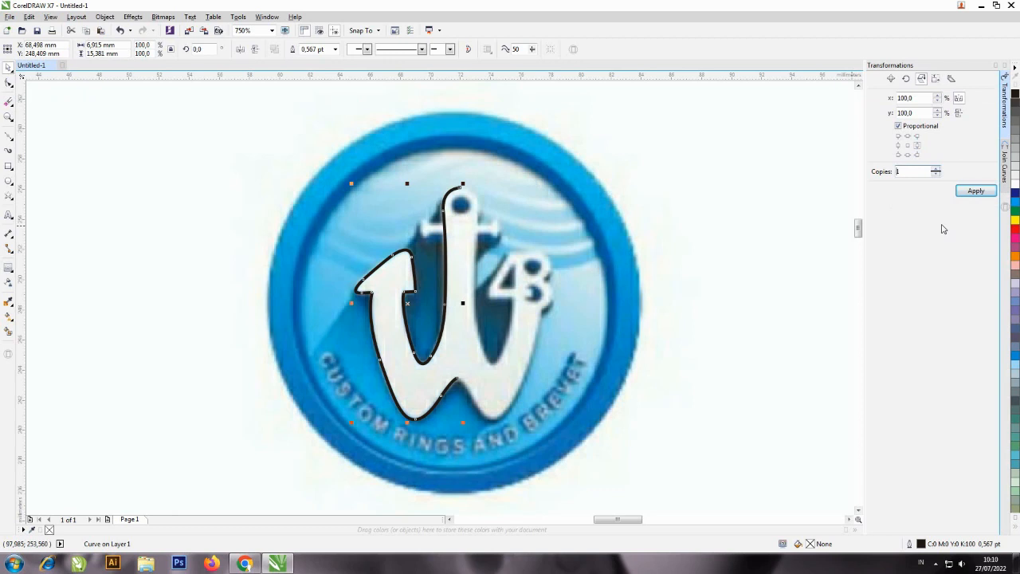
pyautogui.click(976, 193)
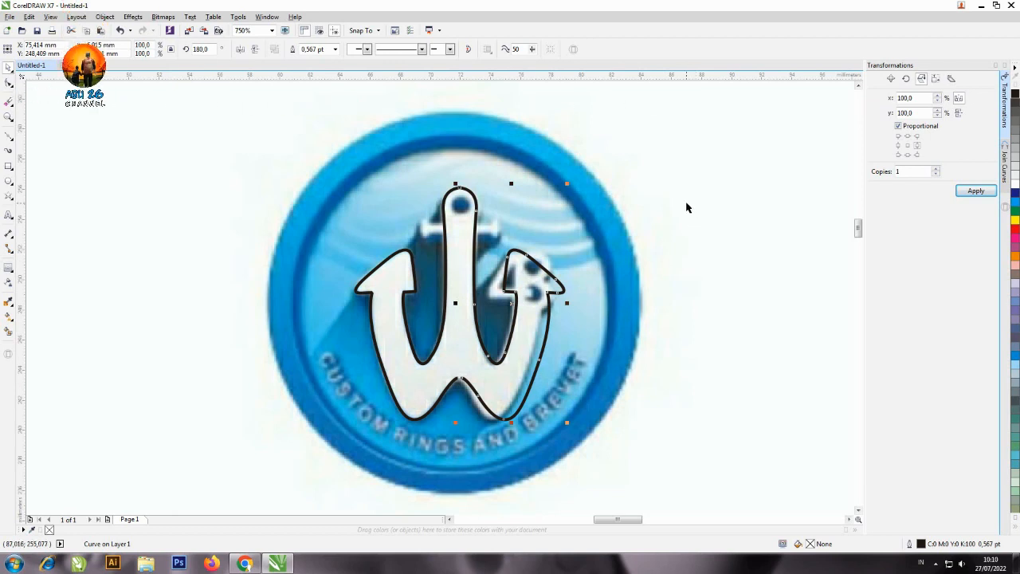
# Try moving the mirrored half outline off the logo, and undo the move.
pyautogui.click(618, 256)
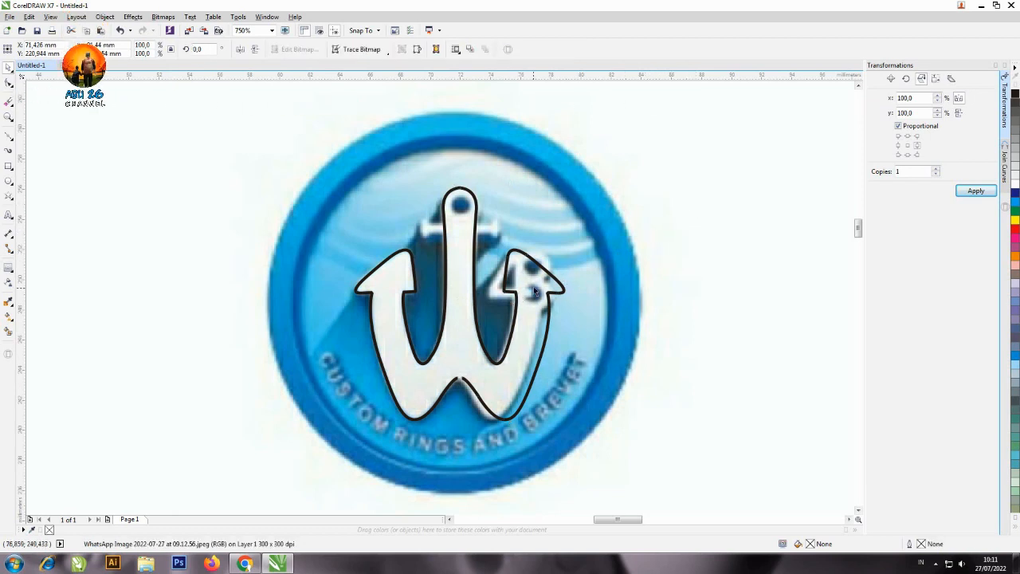
pyautogui.moveTo(532, 292); pyautogui.dragTo(772, 206)
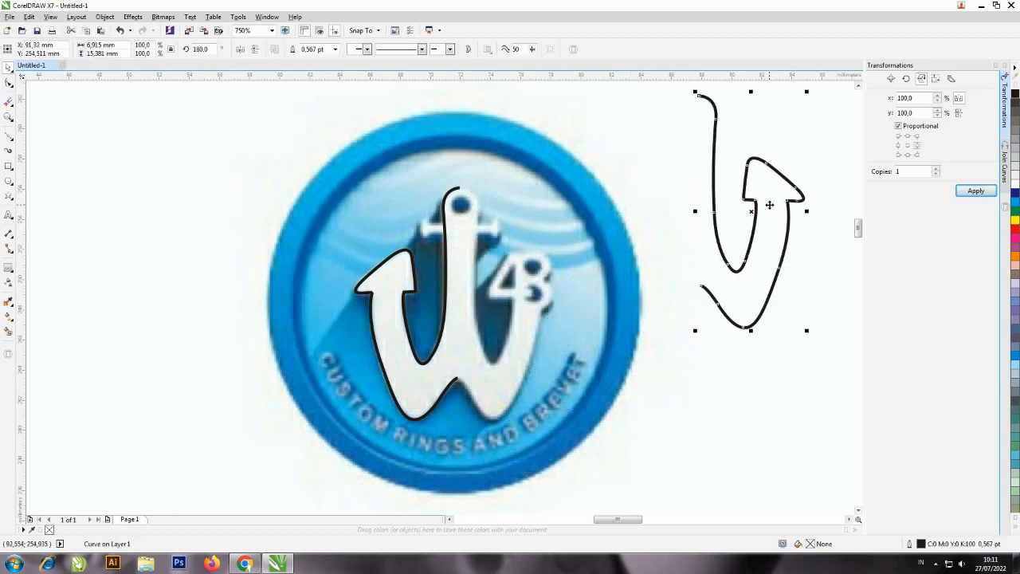
pyautogui.hotkey('ctrl', 'z')
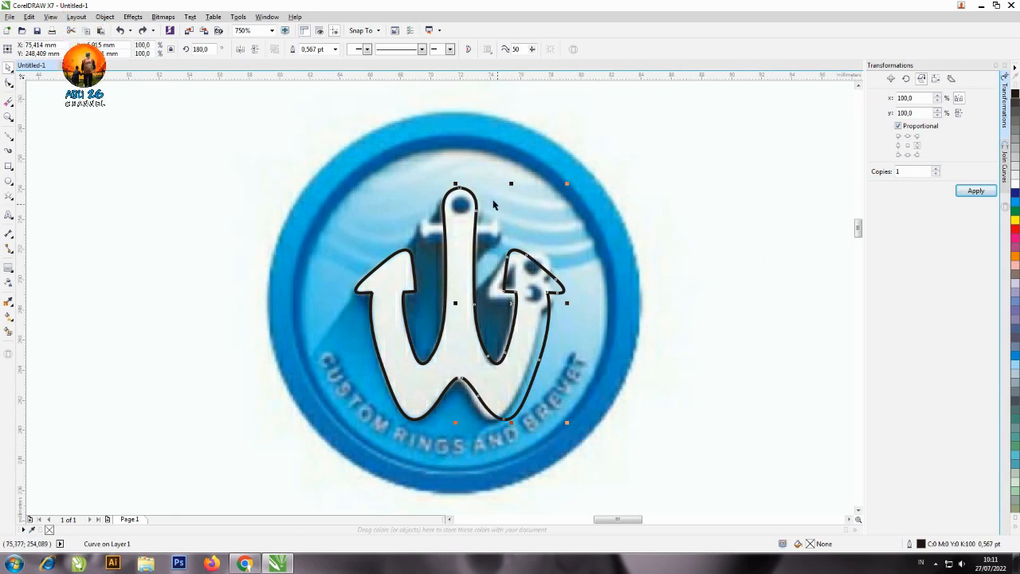
# Combine both half outlines into one object and join their end nodes at the top of the shaft and at the lower central peak.
pyautogui.keyDown('shift'); pyautogui.click(451, 198); pyautogui.keyUp('shift')
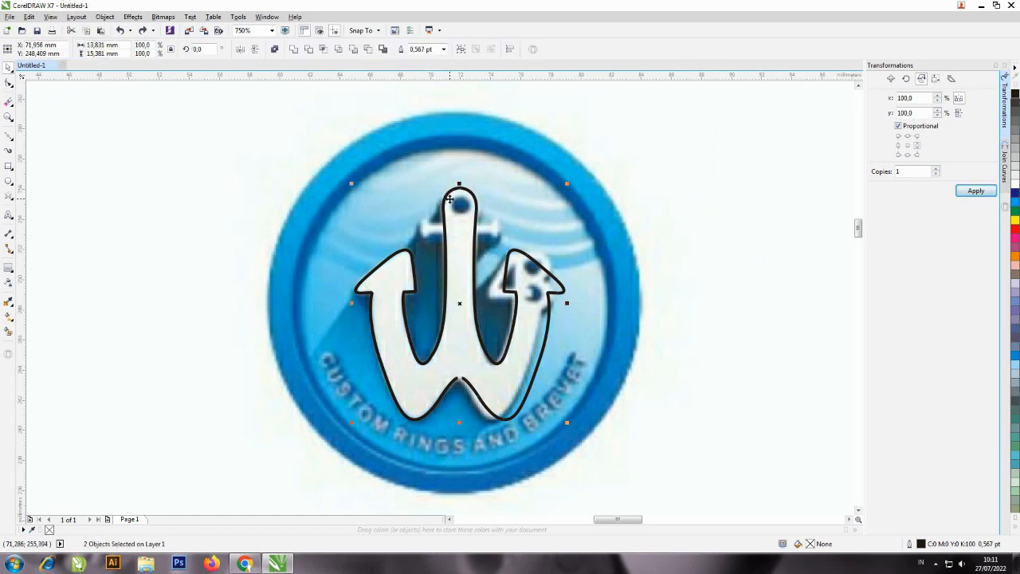
pyautogui.click(275, 50)
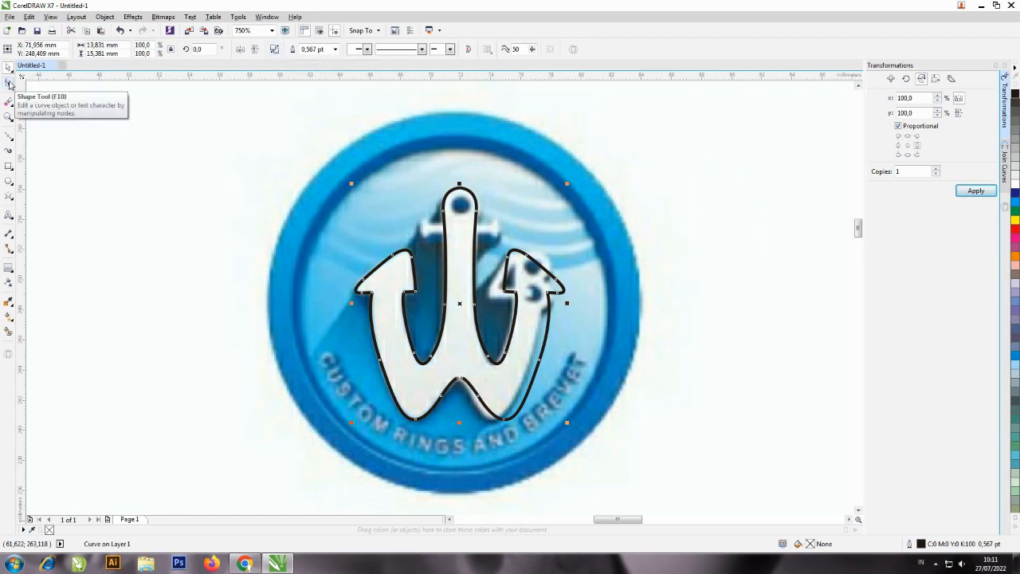
pyautogui.click(9, 83)
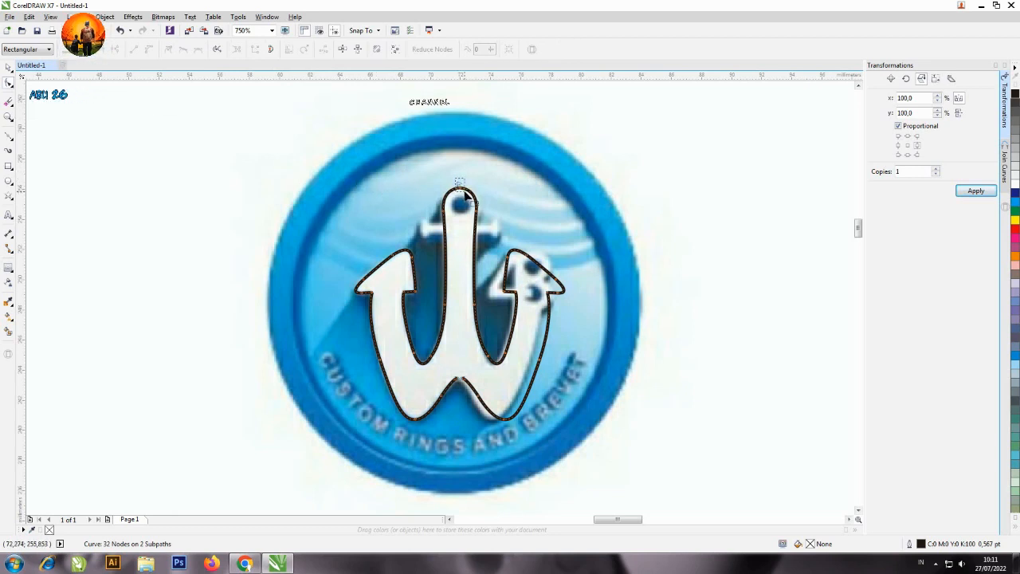
pyautogui.moveTo(466, 191); pyautogui.dragTo(466, 193)
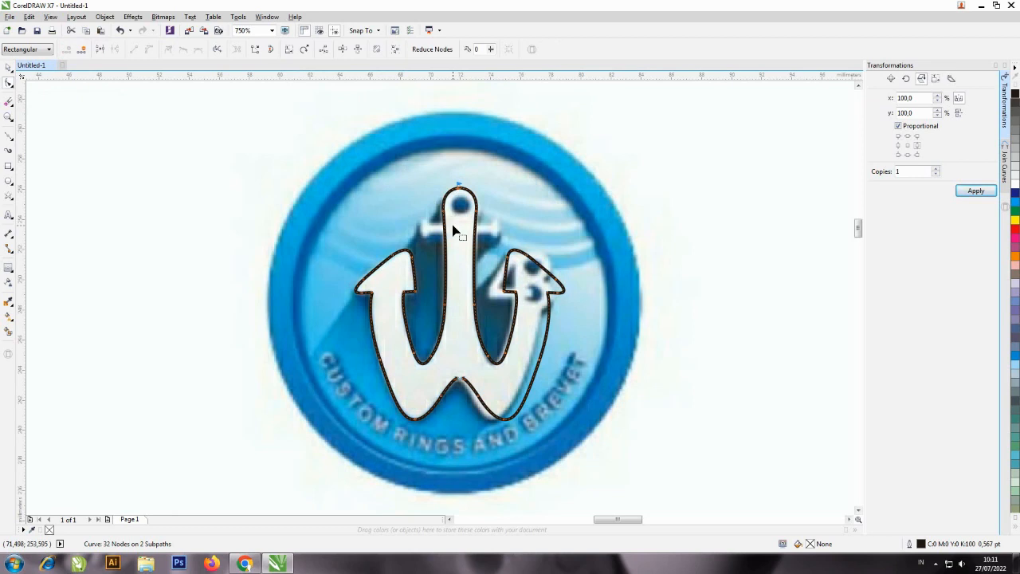
pyautogui.click(101, 53)
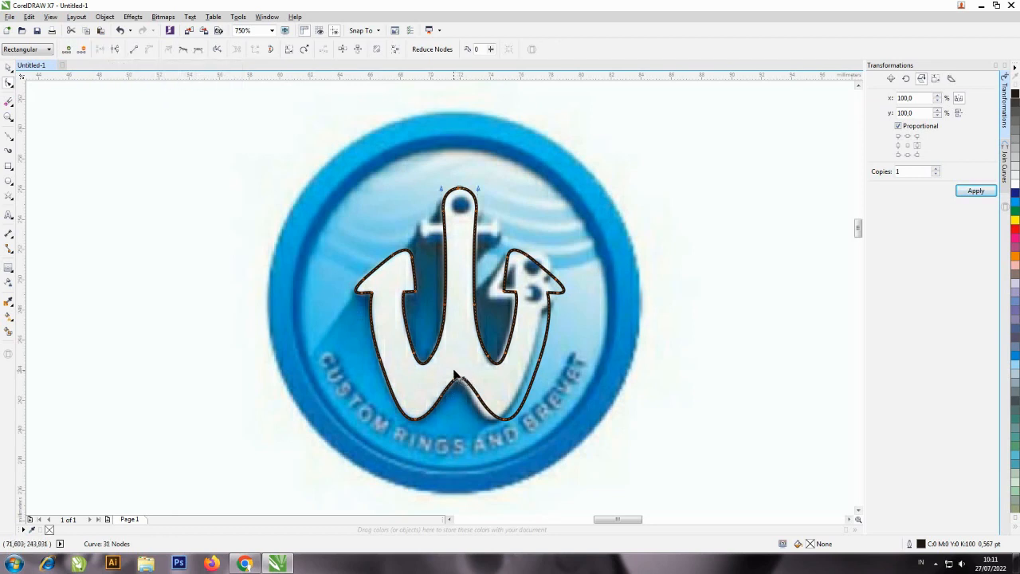
pyautogui.moveTo(451, 369); pyautogui.dragTo(474, 394)
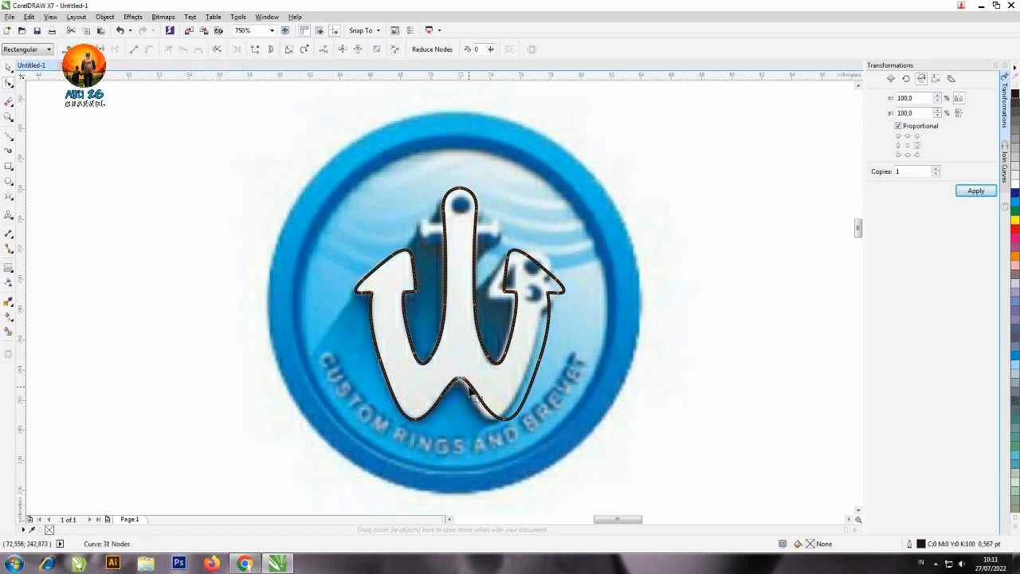
pyautogui.click(101, 48)
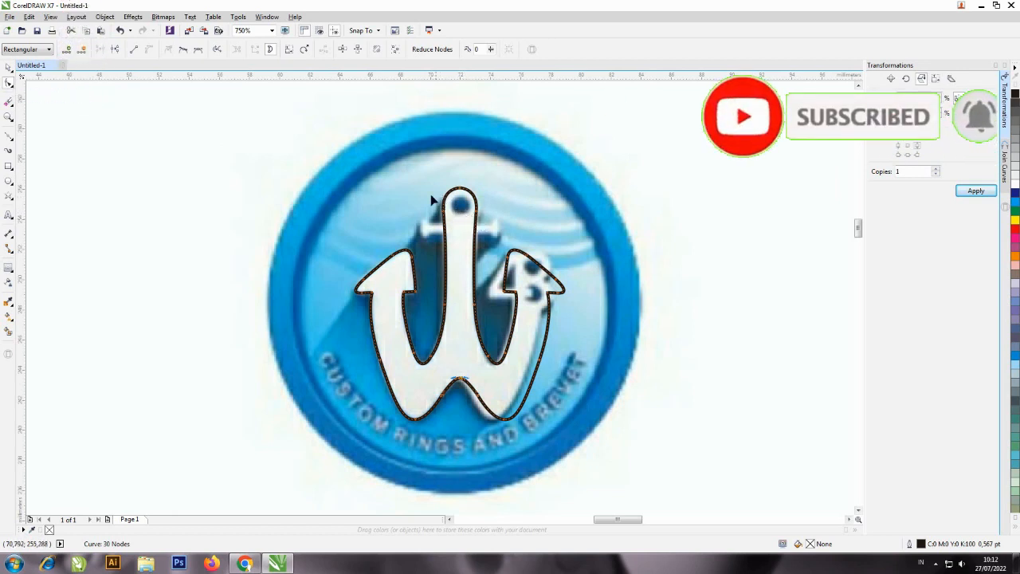
# Test whether the anchor outline is closed by filling it with yellow, and undo the fill.
pyautogui.click(8, 82)
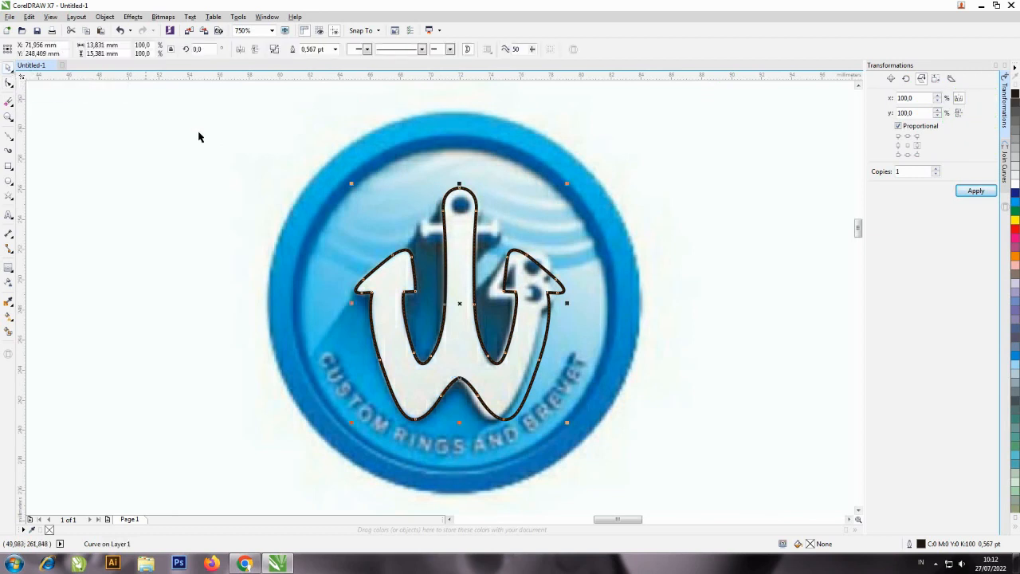
pyautogui.click(1013, 221)
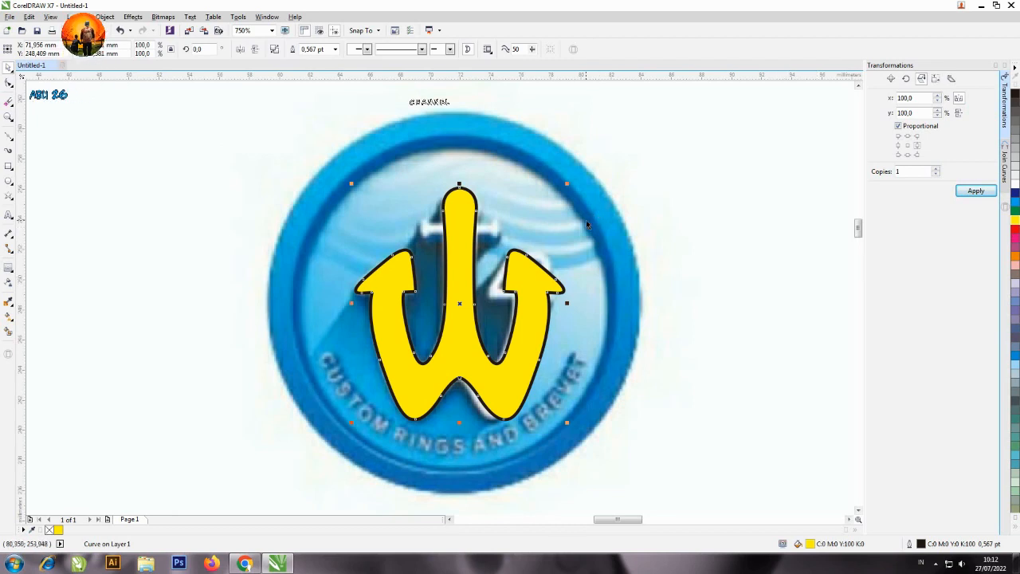
pyautogui.hotkey('ctrl', 'z')
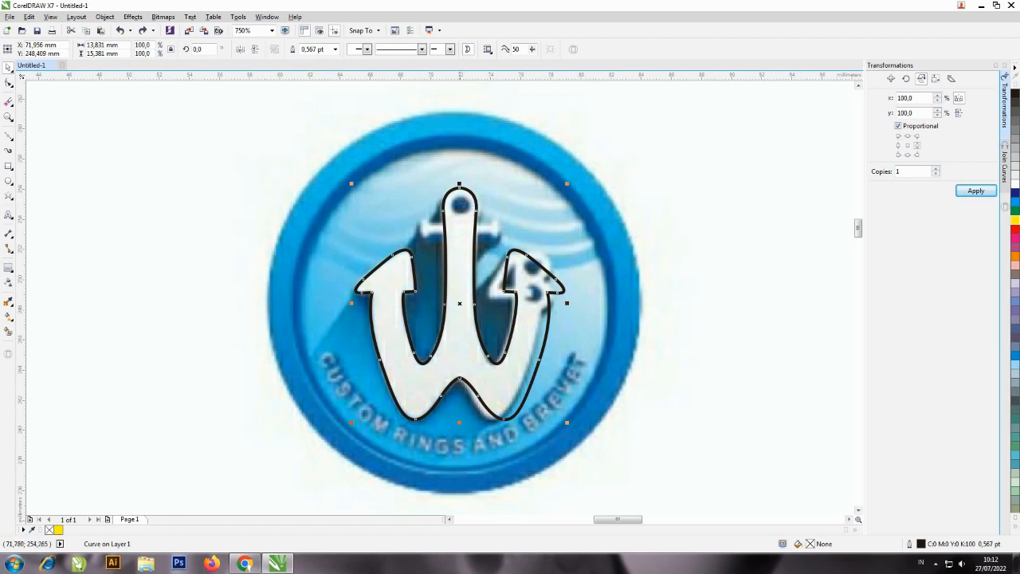
# Draw a circle about 1.34 mm in diameter and place it over the hole at the top of the anchor shaft.
pyautogui.click(9, 182)
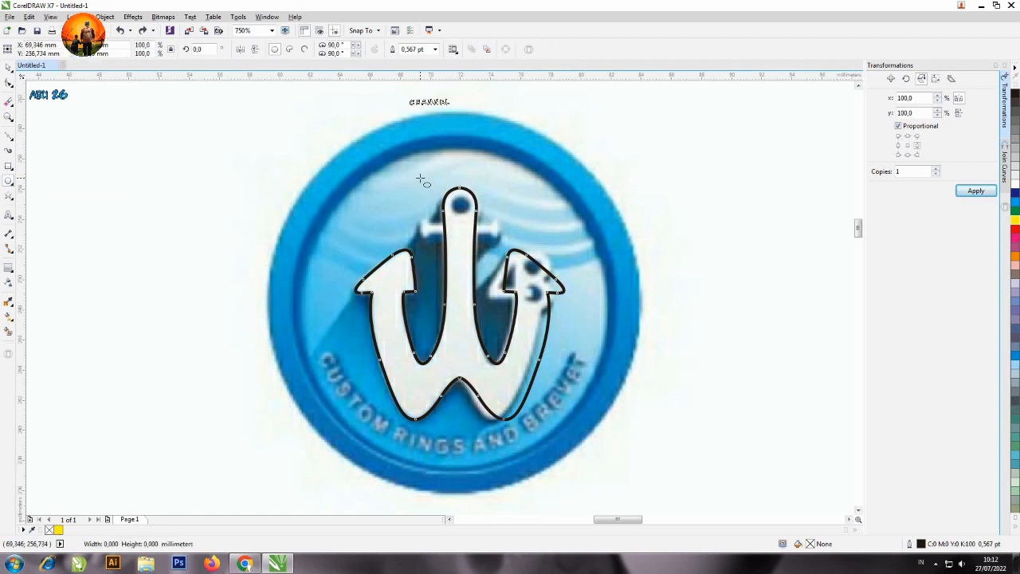
pyautogui.moveTo(420, 179); pyautogui.dragTo(444, 201)
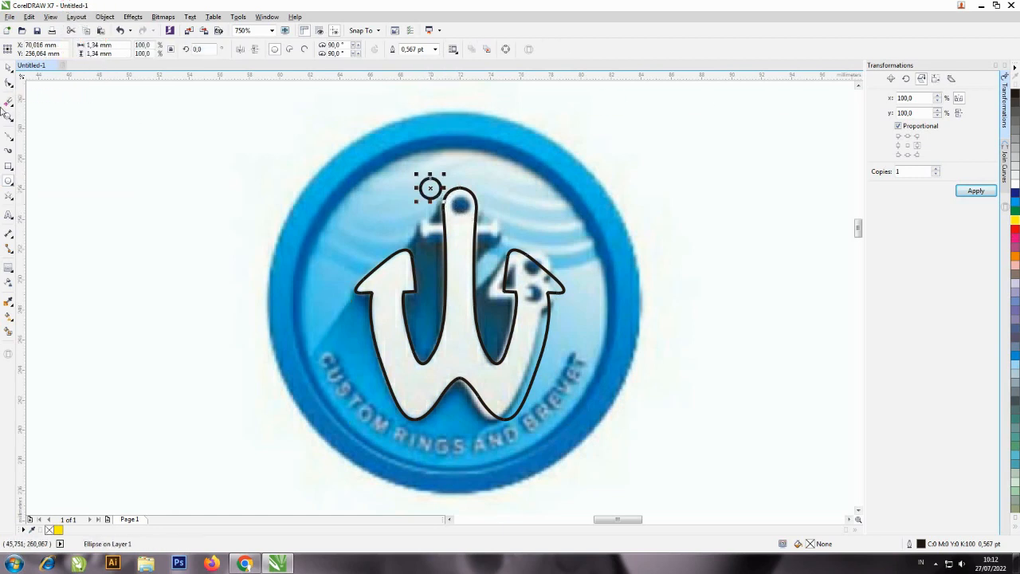
pyautogui.click(9, 67)
pyautogui.moveTo(430, 186); pyautogui.dragTo(460, 208)
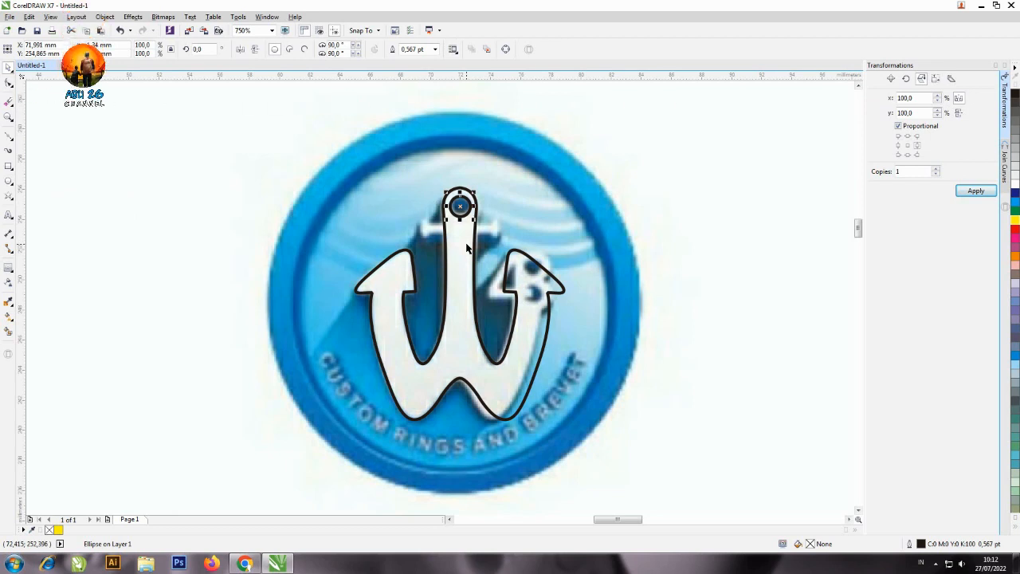
# Center the ring-hole circle horizontally on the anchor outline.
pyautogui.keyDown('shift'); pyautogui.click(467, 246); pyautogui.keyUp('shift')
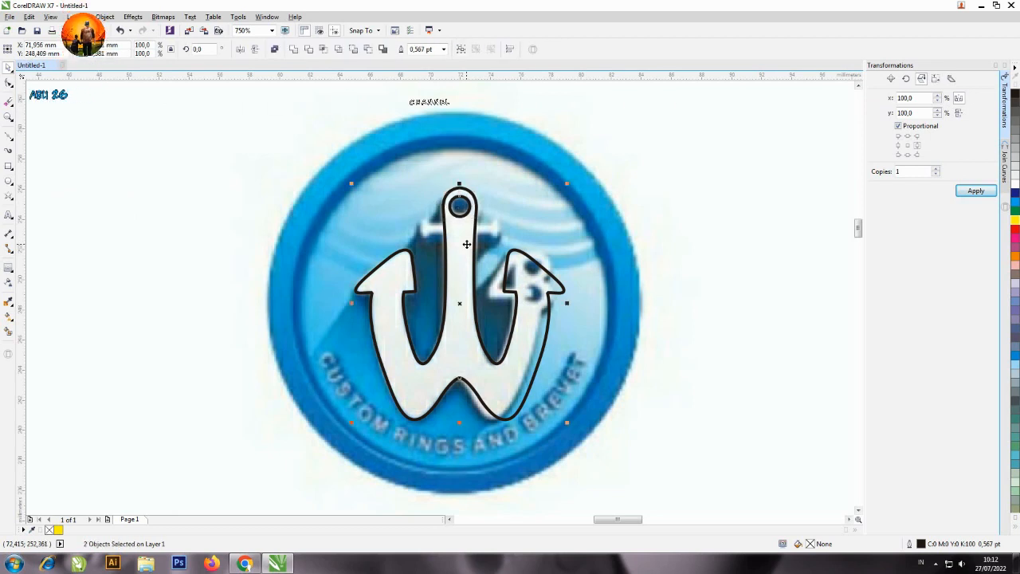
pyautogui.click(108, 166)
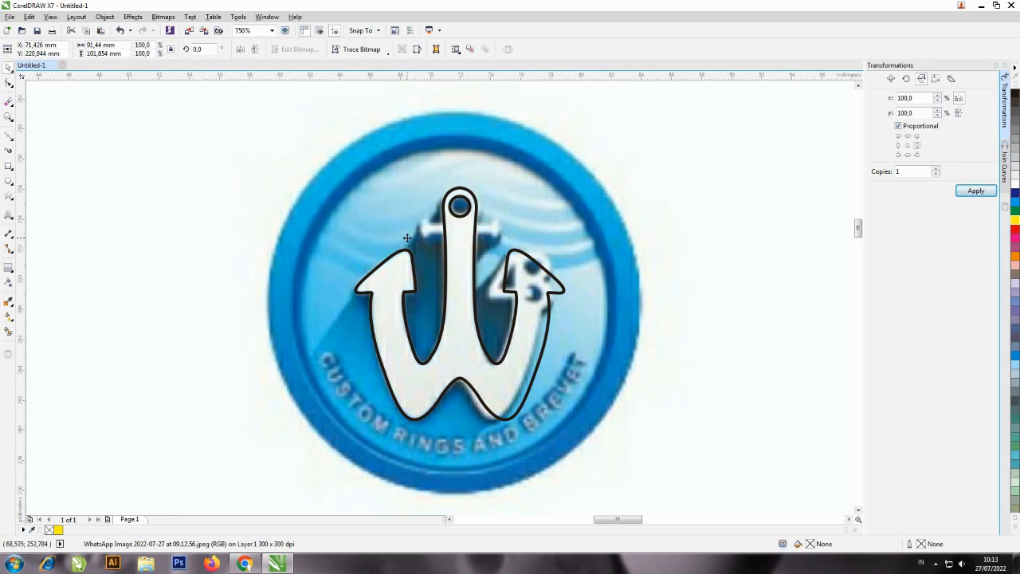
# Draw a fully rounded crossbar about 4.97 by 0.64 mm across the upper shaft and center it horizontally on the anchor.
pyautogui.click(8, 168)
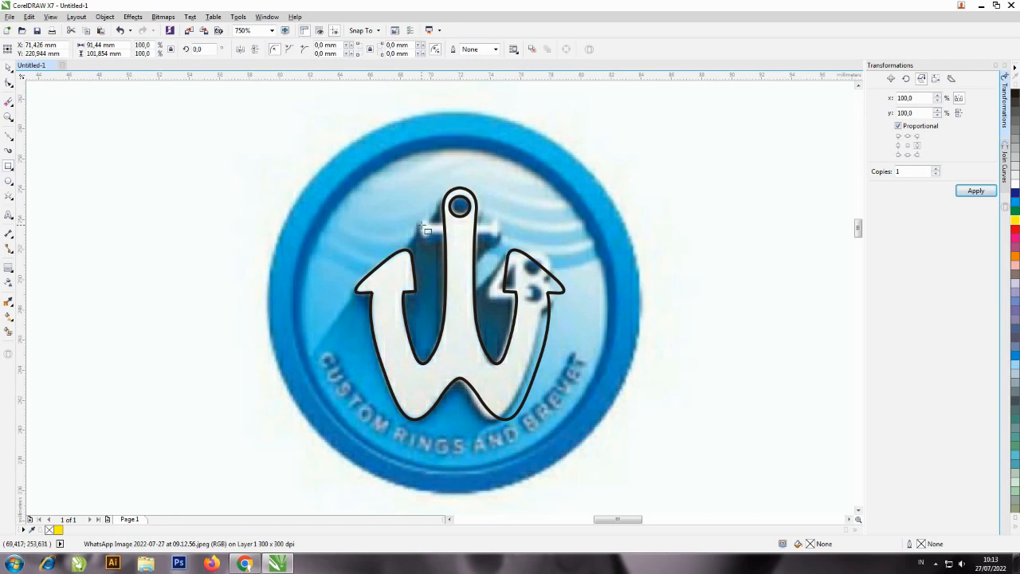
pyautogui.moveTo(423, 228); pyautogui.dragTo(502, 239)
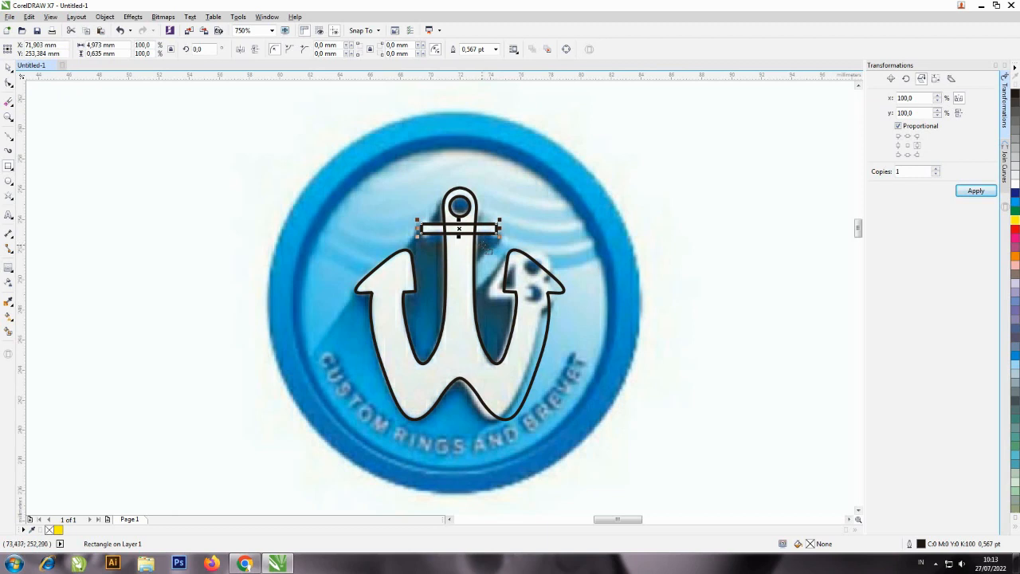
pyautogui.click(9, 84)
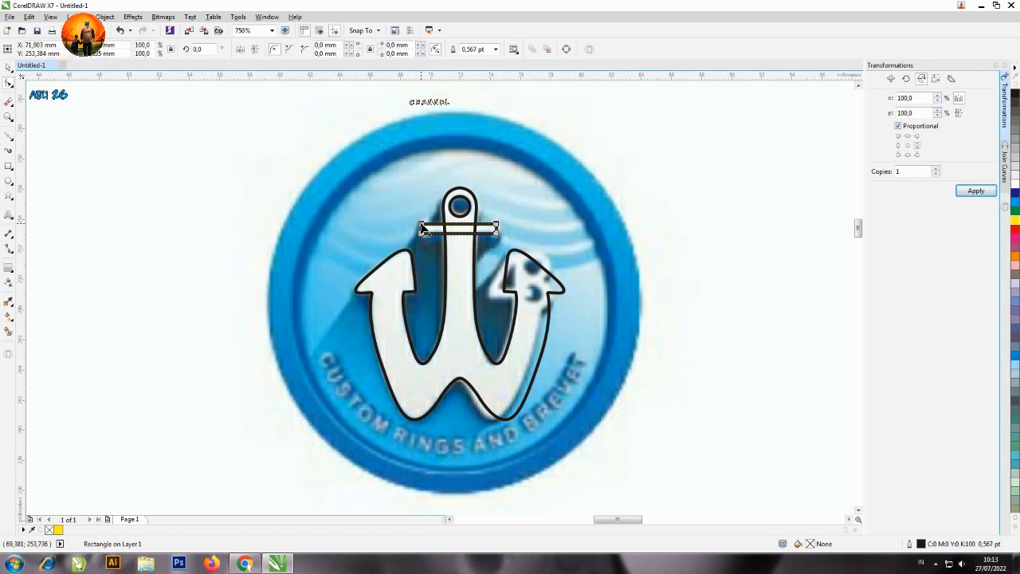
pyautogui.moveTo(423, 229); pyautogui.dragTo(447, 229)
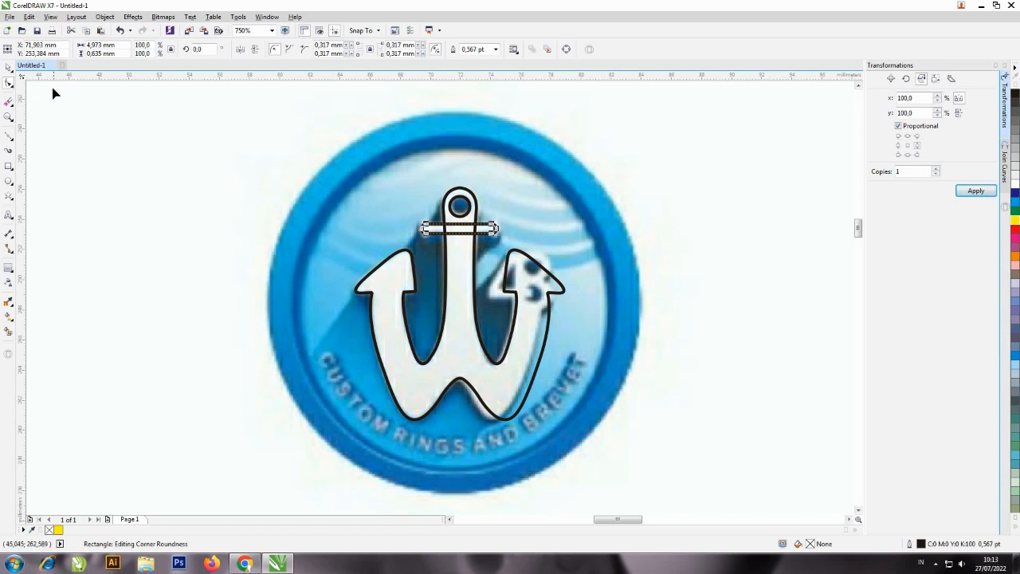
pyautogui.click(10, 68)
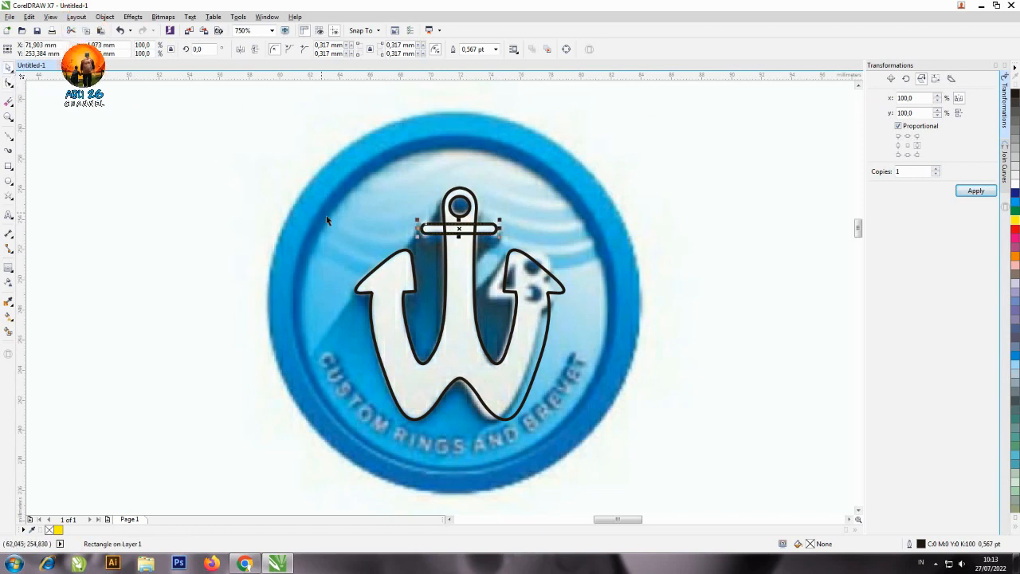
pyautogui.keyDown('shift'); pyautogui.click(452, 256); pyautogui.keyUp('shift')
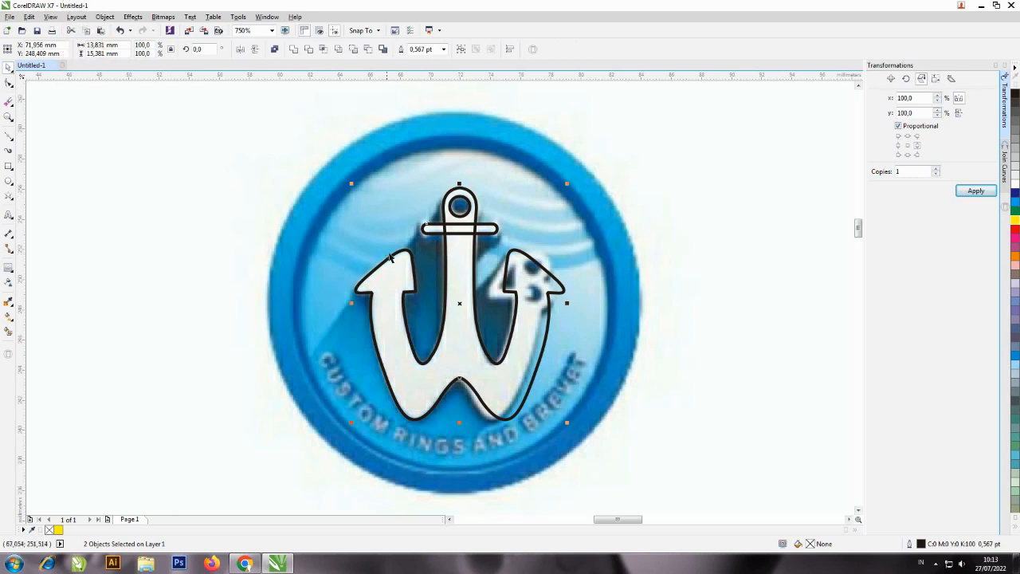
pyautogui.click(520, 221)
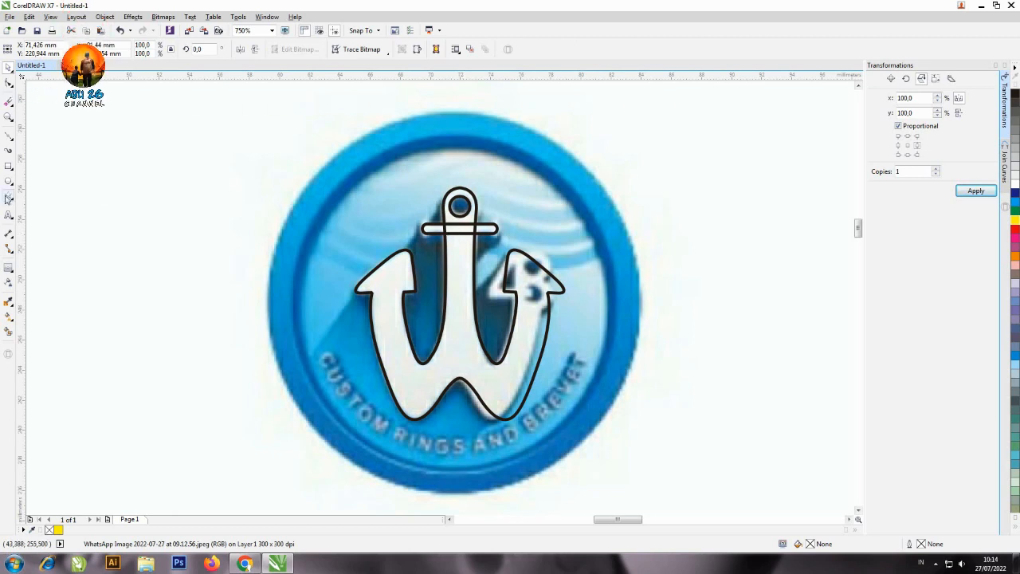
# Draw an upright end cap about 0.78 by 1.38 mm over the crossbar's left end and fully round its corners.
pyautogui.click(9, 166)
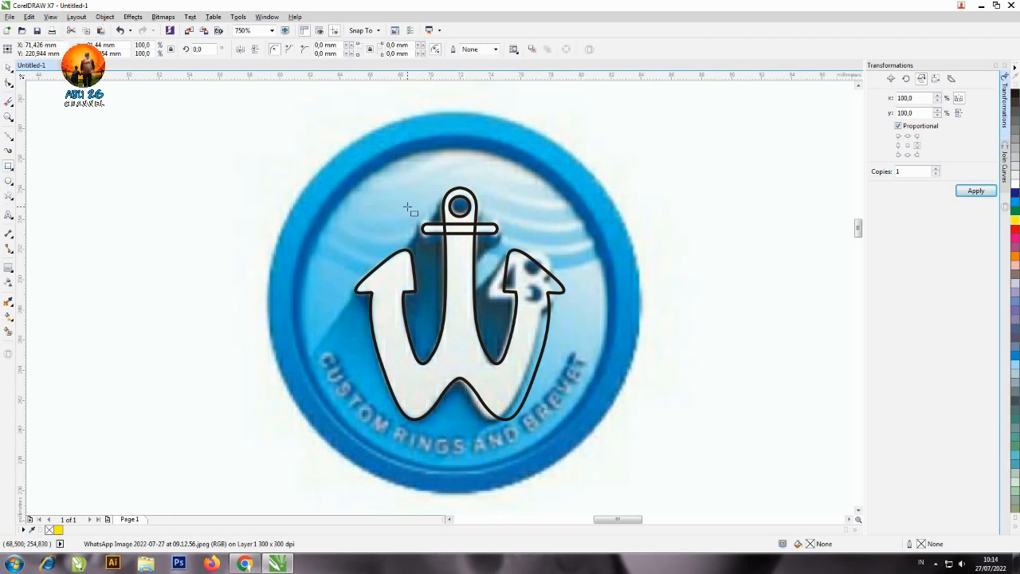
pyautogui.moveTo(418, 214); pyautogui.dragTo(433, 240)
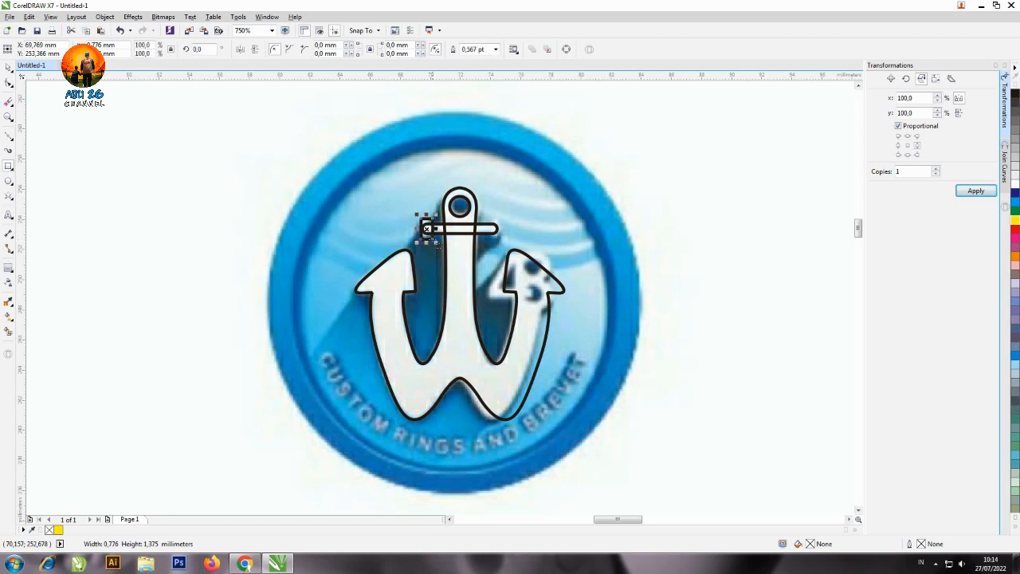
pyautogui.click(10, 85)
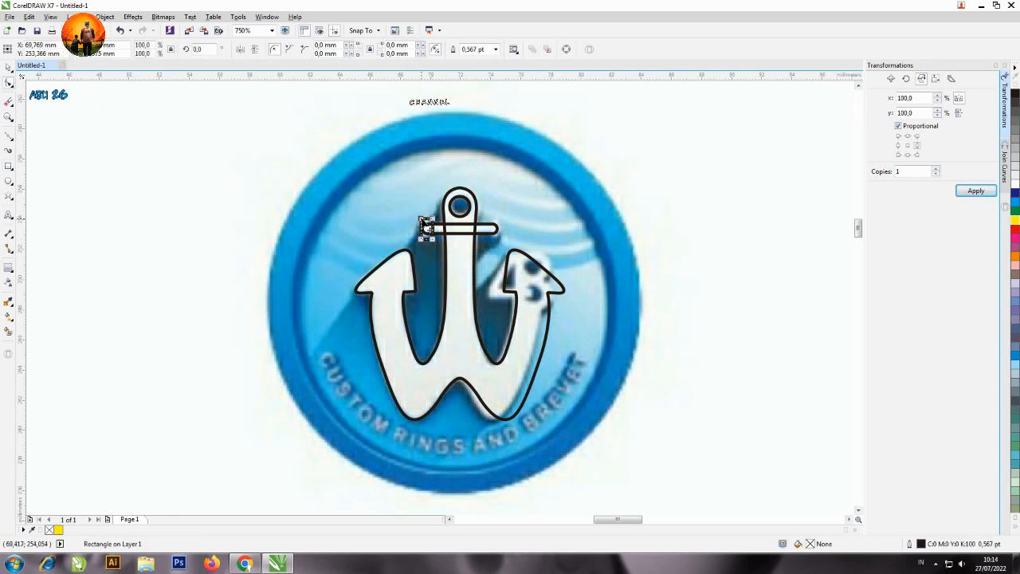
pyautogui.moveTo(426, 229); pyautogui.dragTo(428, 258)
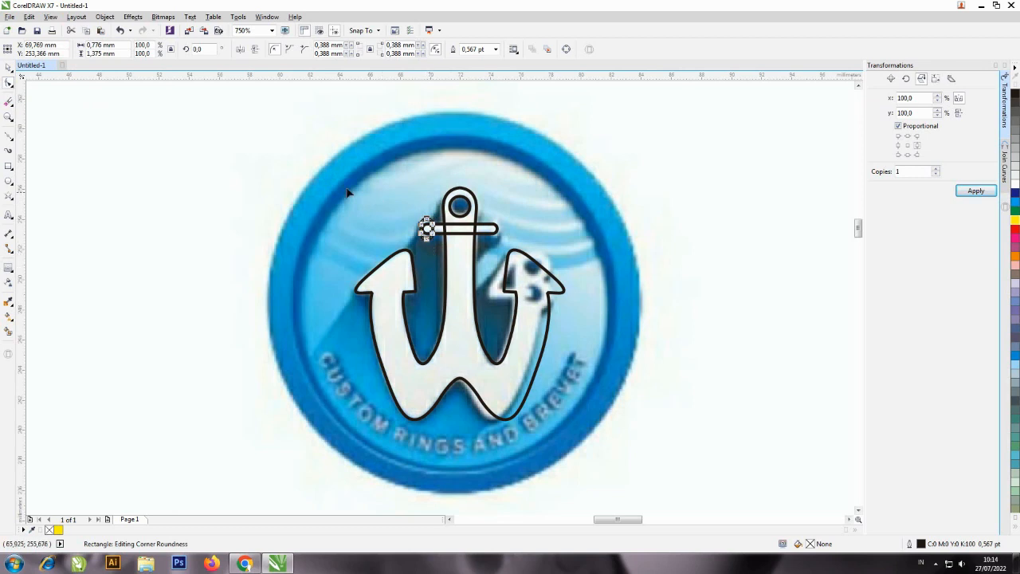
pyautogui.click(9, 68)
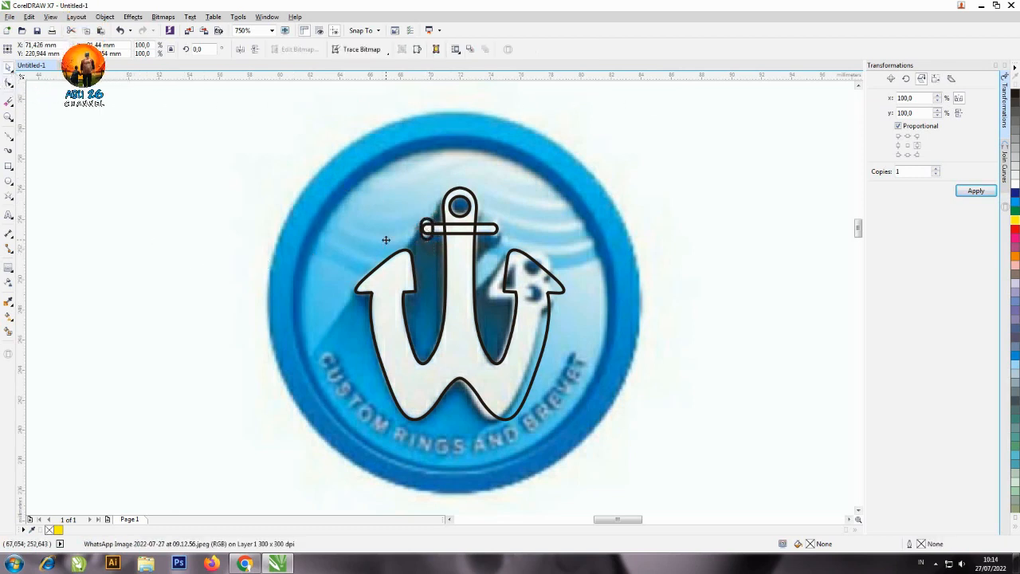
# Place a copy of the end cap on the crossbar's right end.
pyautogui.click(429, 235)
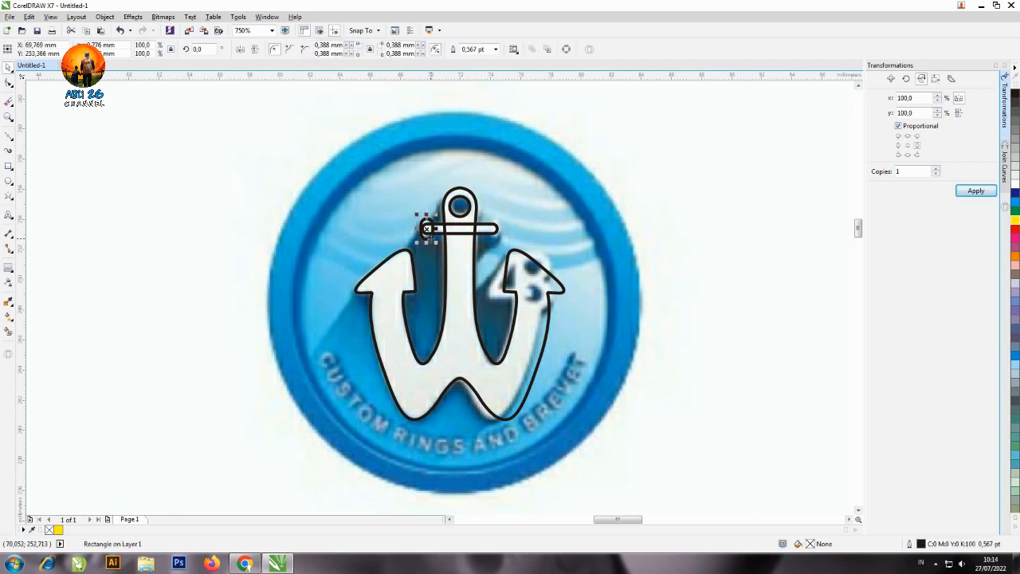
pyautogui.moveTo(428, 229); pyautogui.dragTo(496, 222)
pyautogui.rightClick(496, 222)
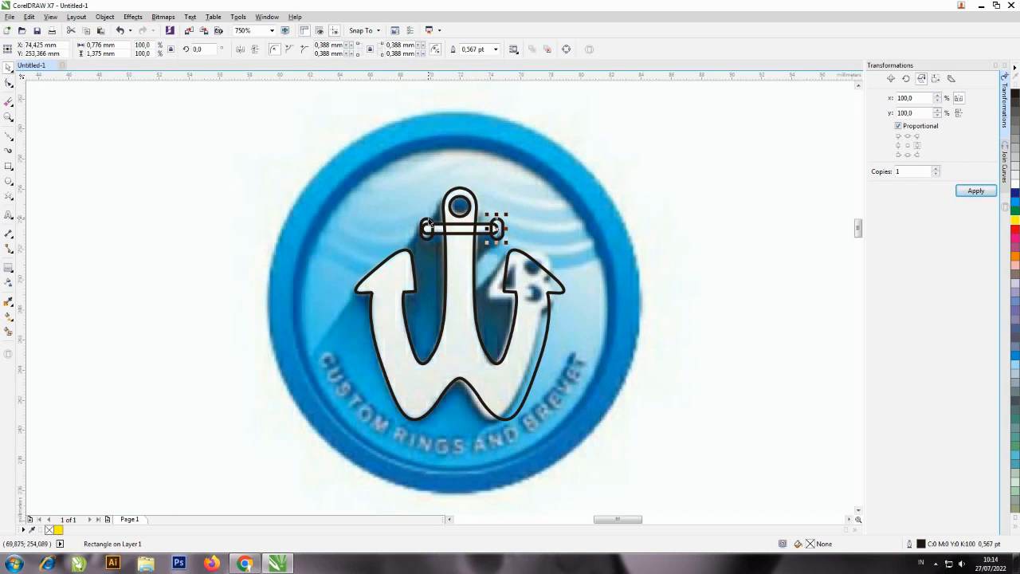
# Group the two end caps and center the group horizontally on the anchor outline.
pyautogui.keyDown('shift'); pyautogui.click(428, 223); pyautogui.keyUp('shift')
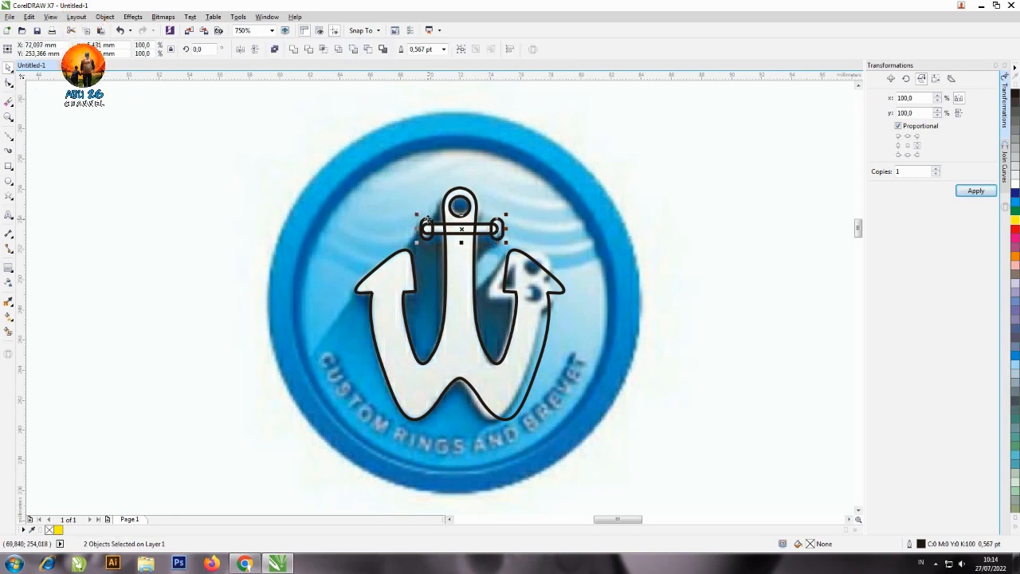
pyautogui.click(460, 51)
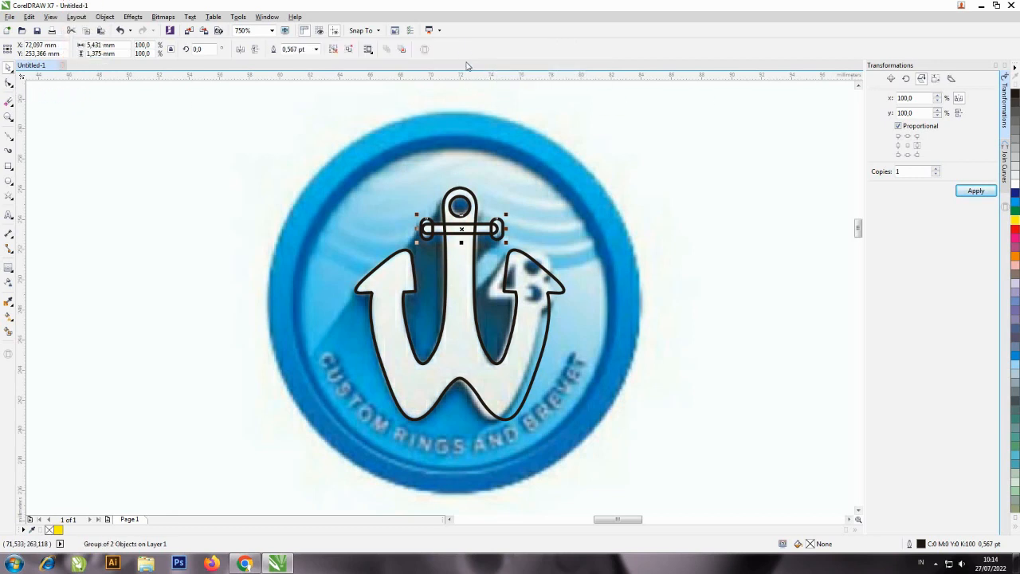
pyautogui.keyDown('shift'); pyautogui.click(468, 279); pyautogui.keyUp('shift')
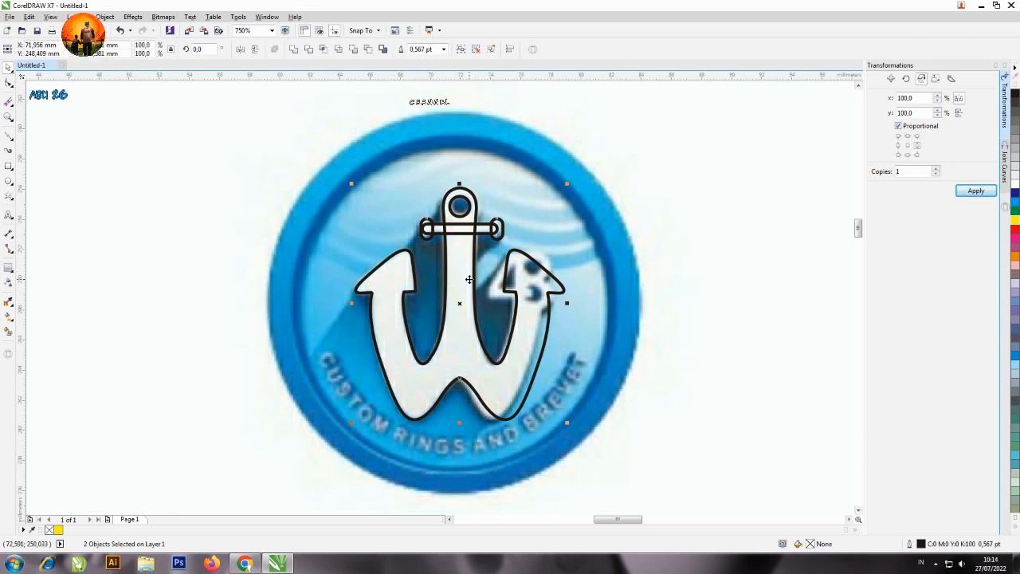
pyautogui.press('c')
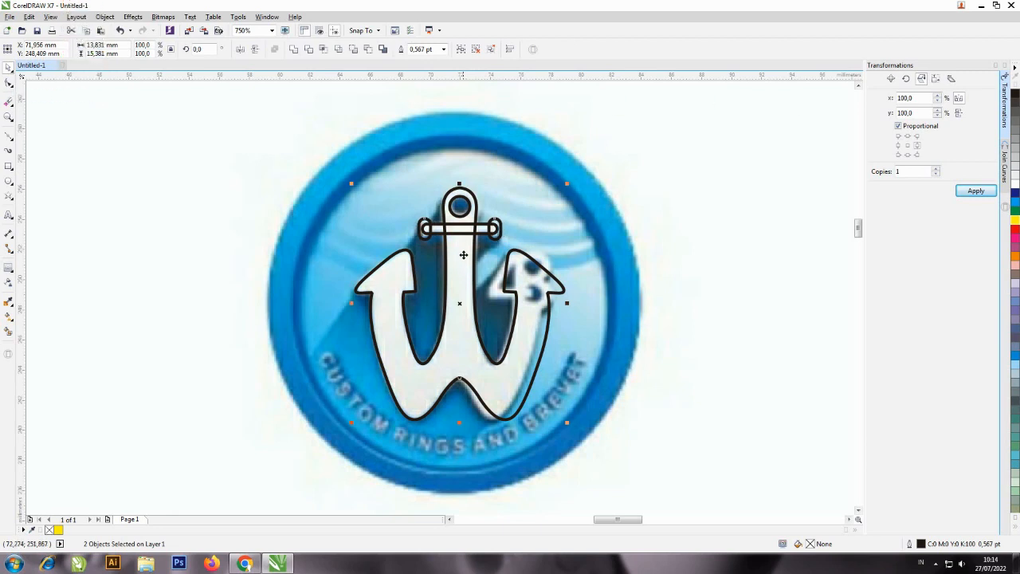
pyautogui.click(125, 154)
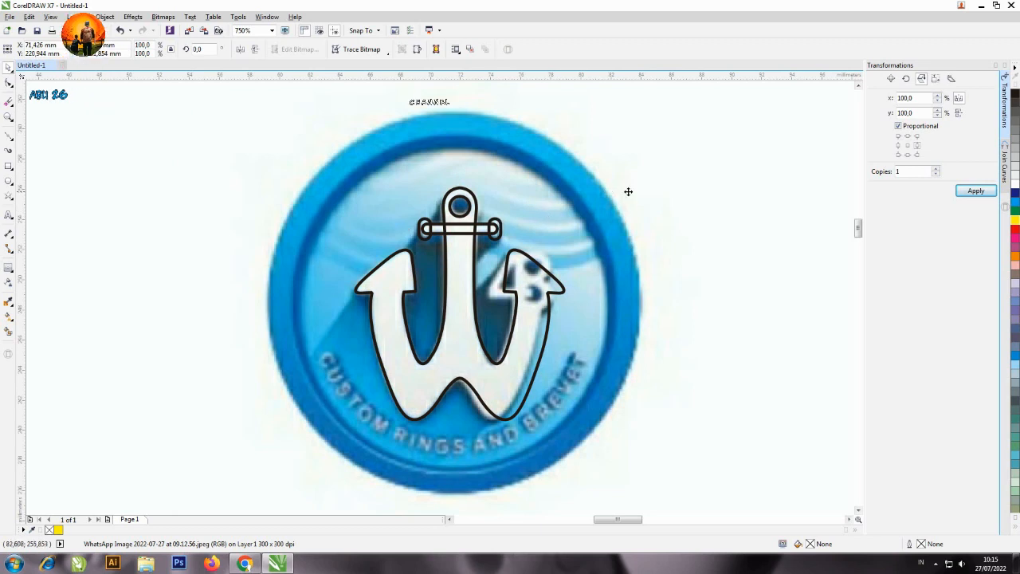
# Ungroup the end caps and weld them with the crossbar and anchor outline into a single curve.
pyautogui.click(501, 229)
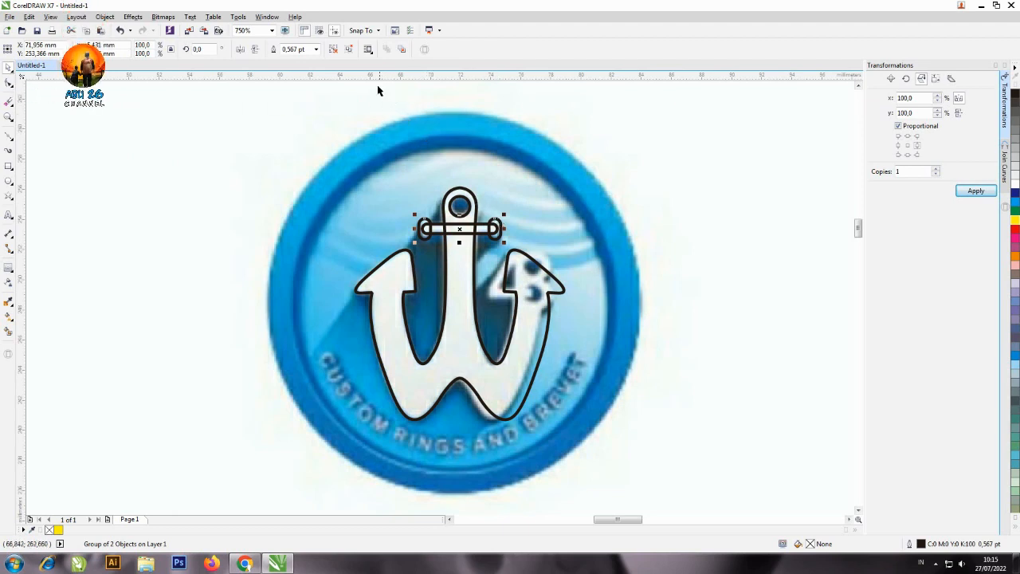
pyautogui.click(351, 50)
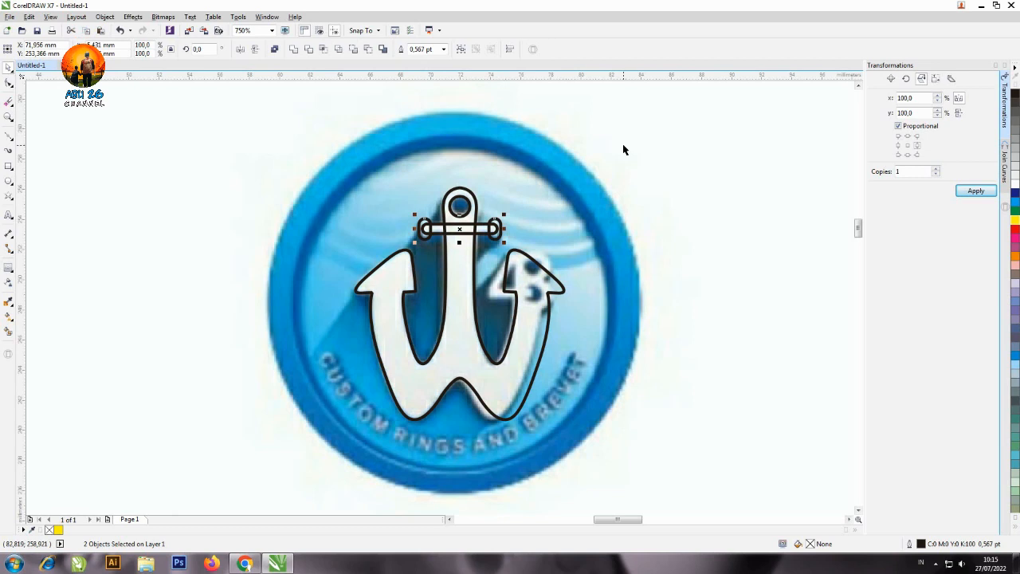
pyautogui.keyDown('shift'); pyautogui.click(466, 259); pyautogui.keyUp('shift')
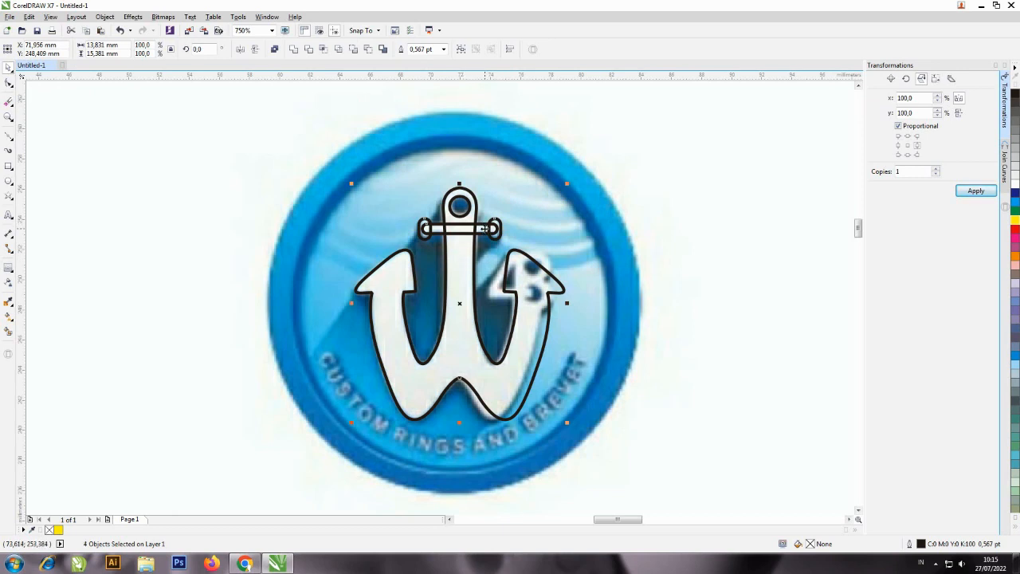
pyautogui.moveTo(436, 320); pyautogui.dragTo(689, 290)
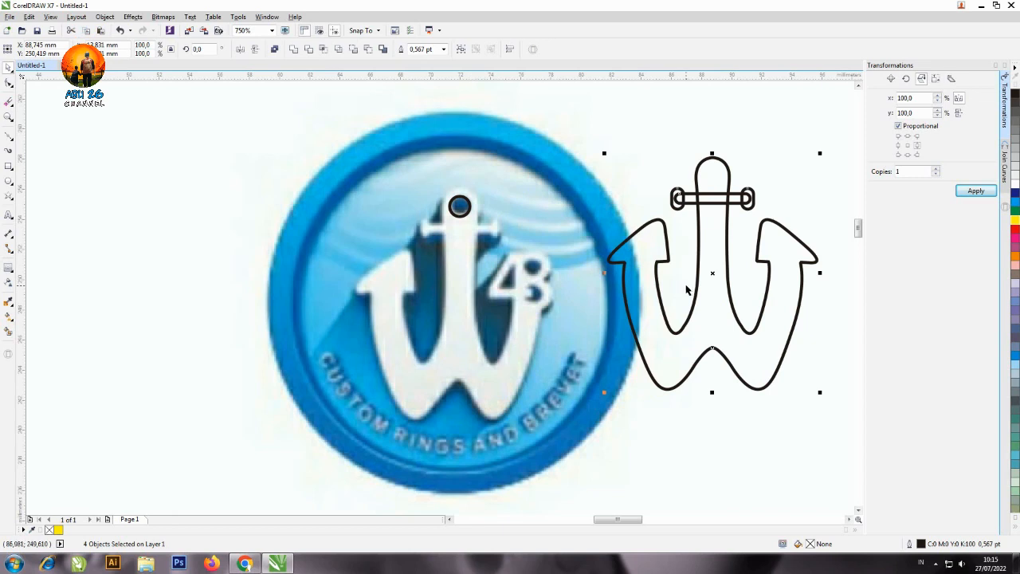
pyautogui.hotkey('ctrl', 'z')
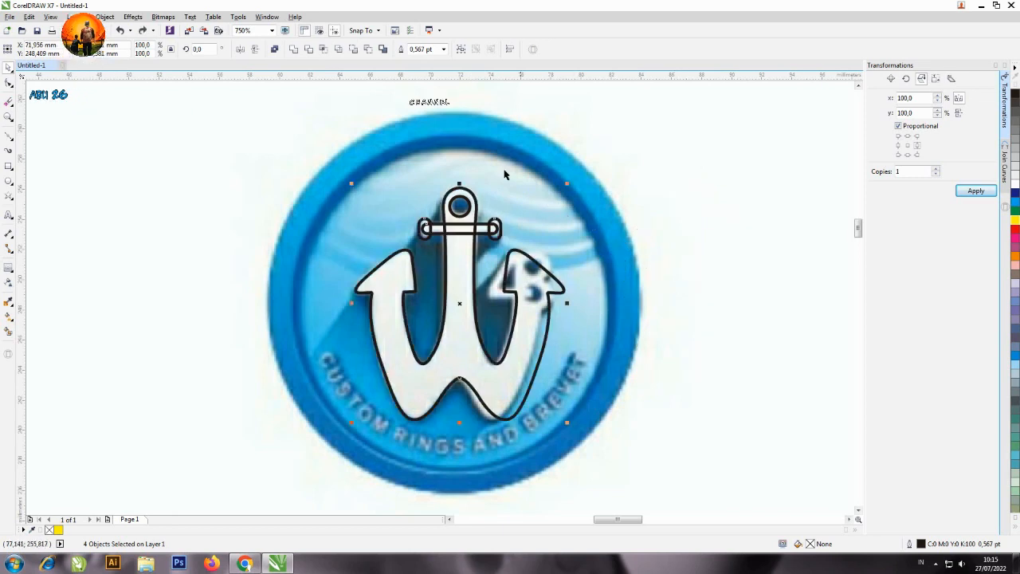
pyautogui.click(293, 49)
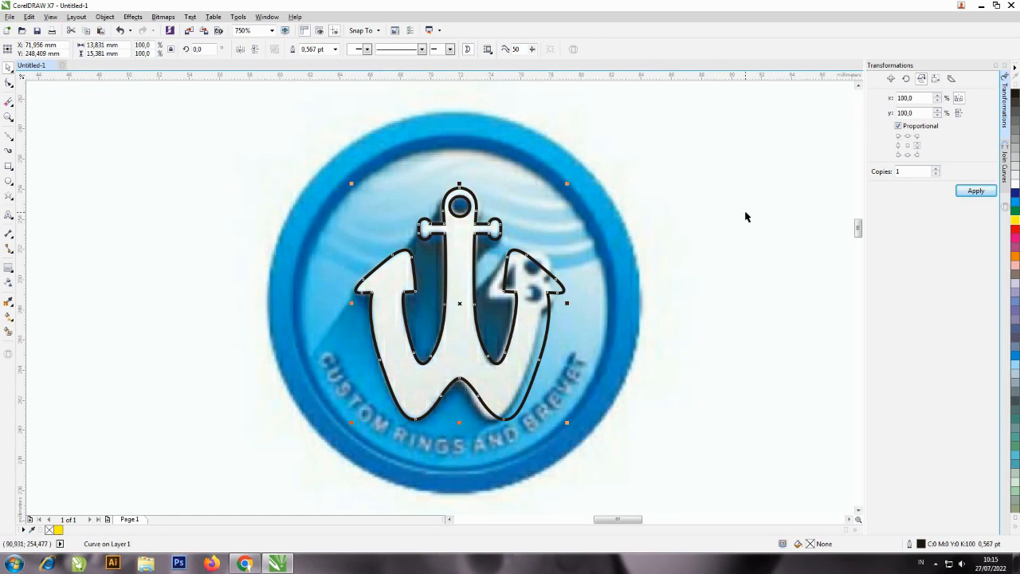
# Test the welded anchor with a yellow fill, and undo the fill.
pyautogui.click(1016, 226)
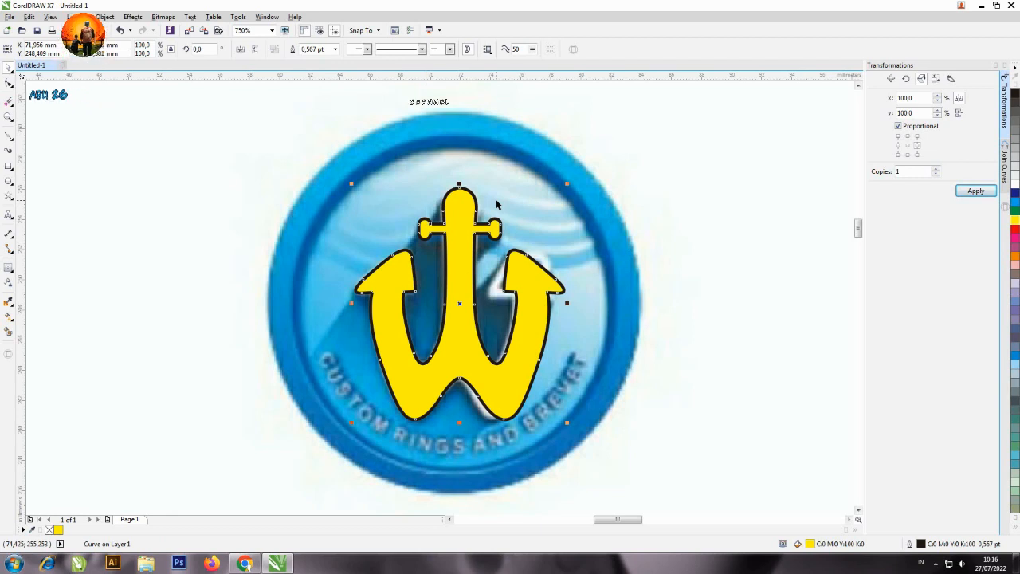
pyautogui.hotkey('ctrl', 'z')
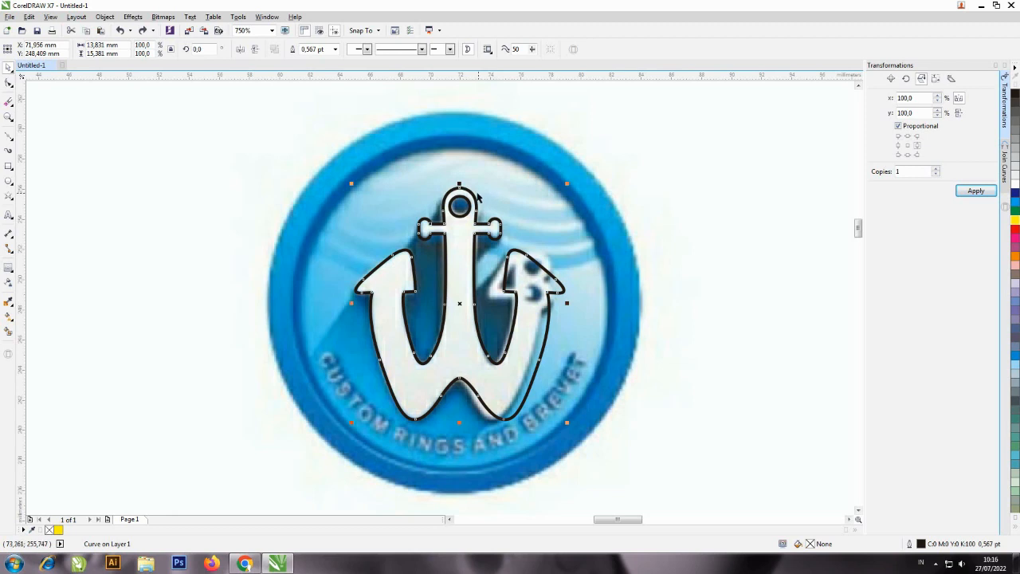
# Combine the ring-hole circle with the welded anchor outline into one object.
pyautogui.click(468, 192)
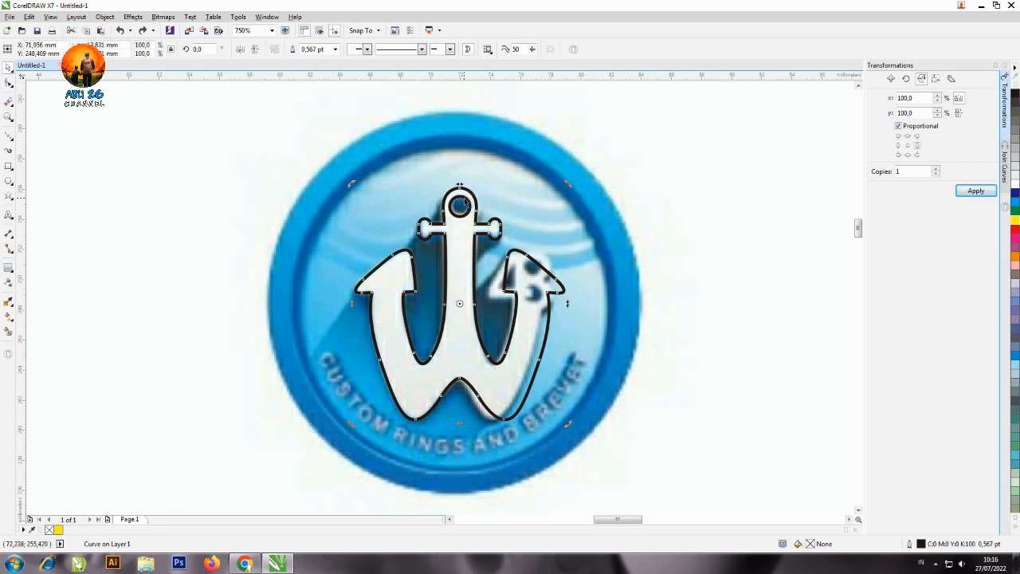
pyautogui.keyDown('shift'); pyautogui.click(462, 201); pyautogui.keyUp('shift')
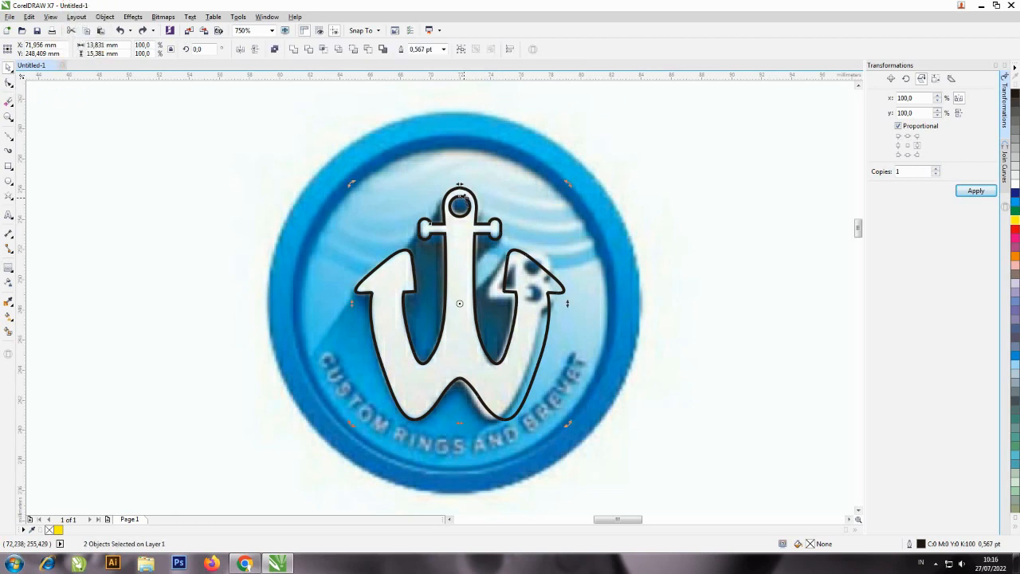
pyautogui.click(275, 51)
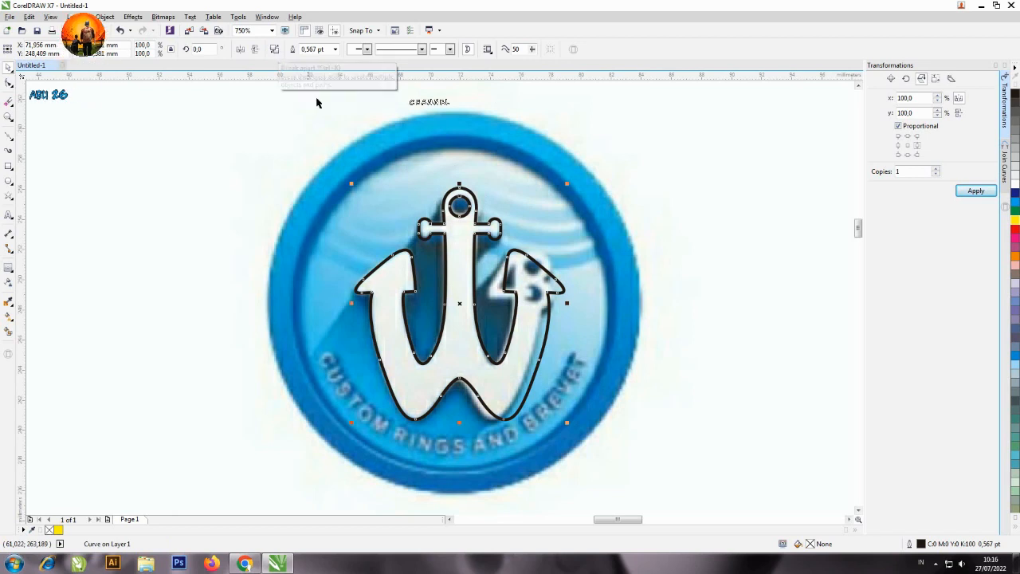
# Check the cut-out ring hole by filling the combined anchor with yellow, and undo the fill.
pyautogui.click(1015, 226)
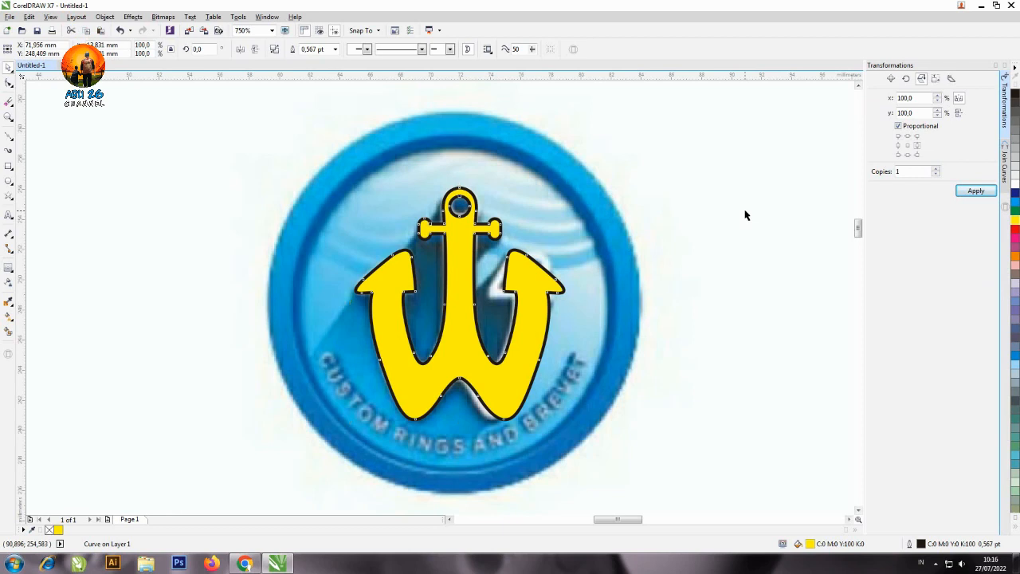
pyautogui.hotkey('ctrl', 'z')
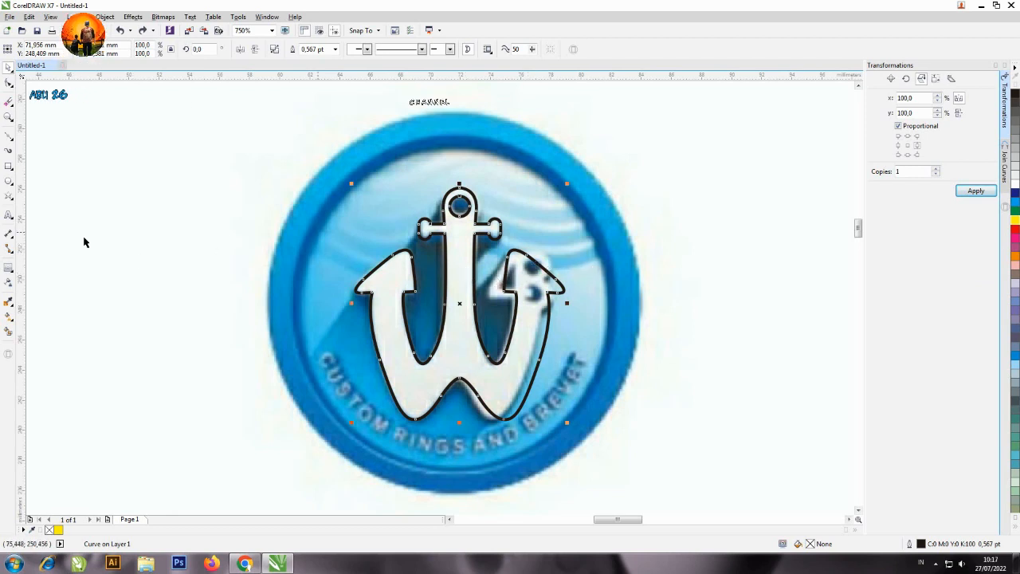
# Add the artistic text "48" in the blank area beside the logo.
pyautogui.click(9, 216)
pyautogui.click(178, 285)
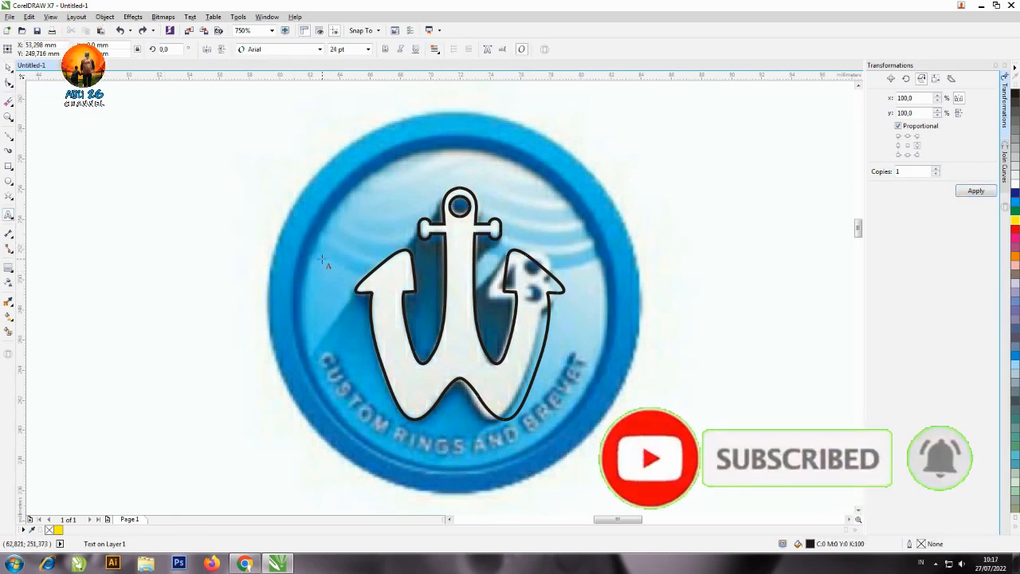
pyautogui.write('48')
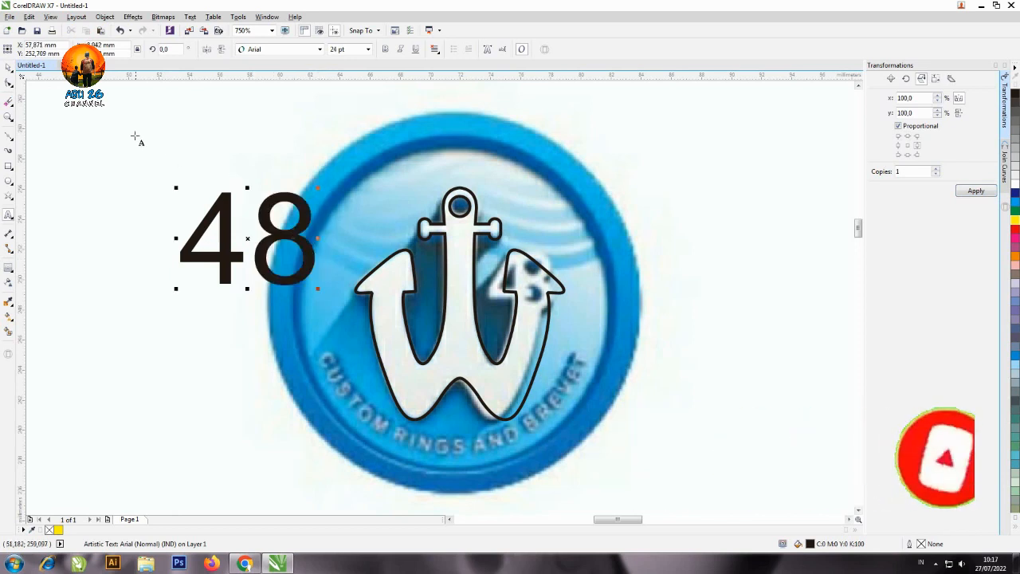
pyautogui.hotkey('ctrl', 'space')
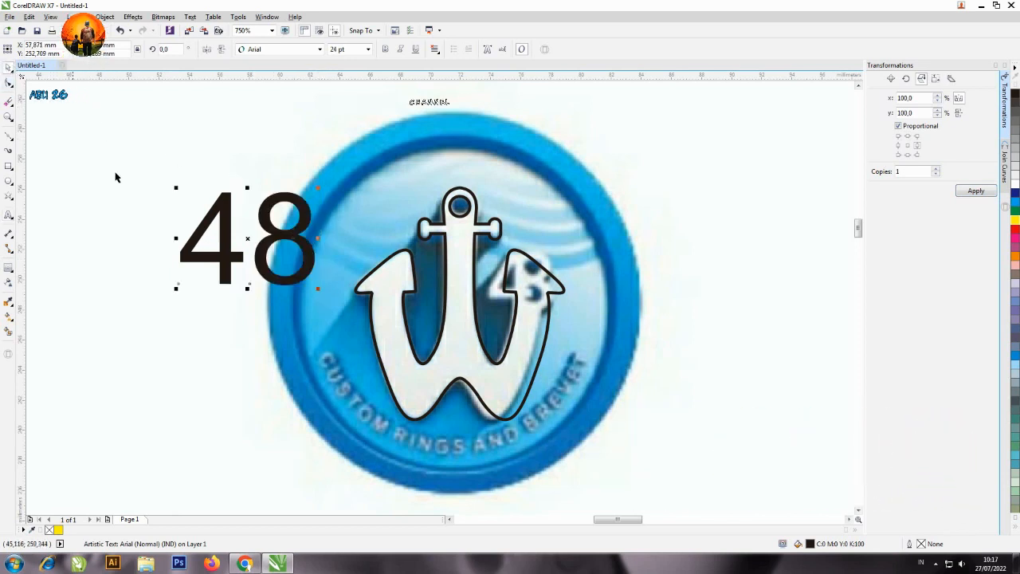
# Move the 48 text over the logo's number, make it bold and scale it to about 14.86 pt.
pyautogui.moveTo(237, 250); pyautogui.dragTo(611, 295)
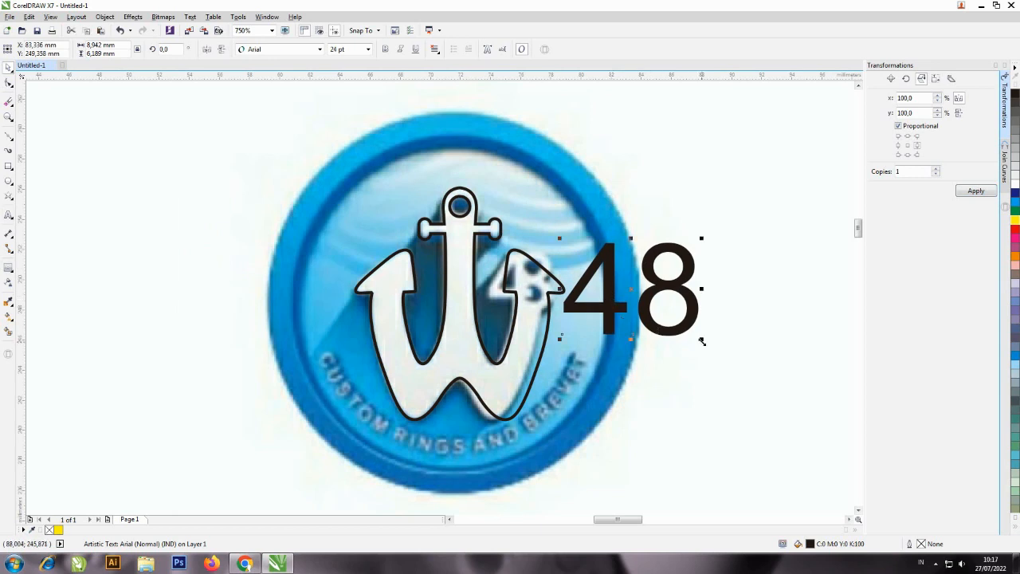
pyautogui.moveTo(700, 344); pyautogui.dragTo(549, 281)
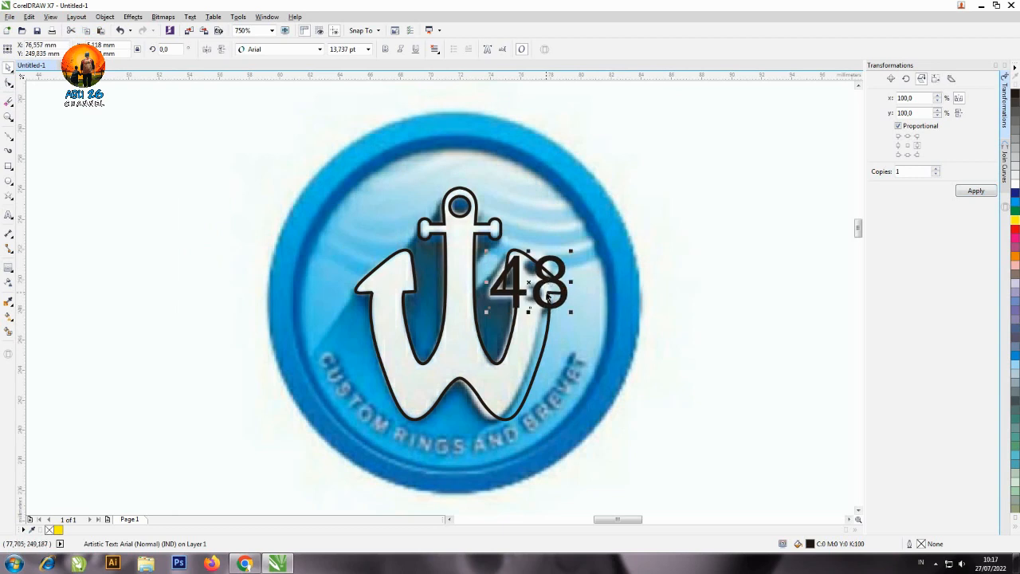
pyautogui.click(387, 50)
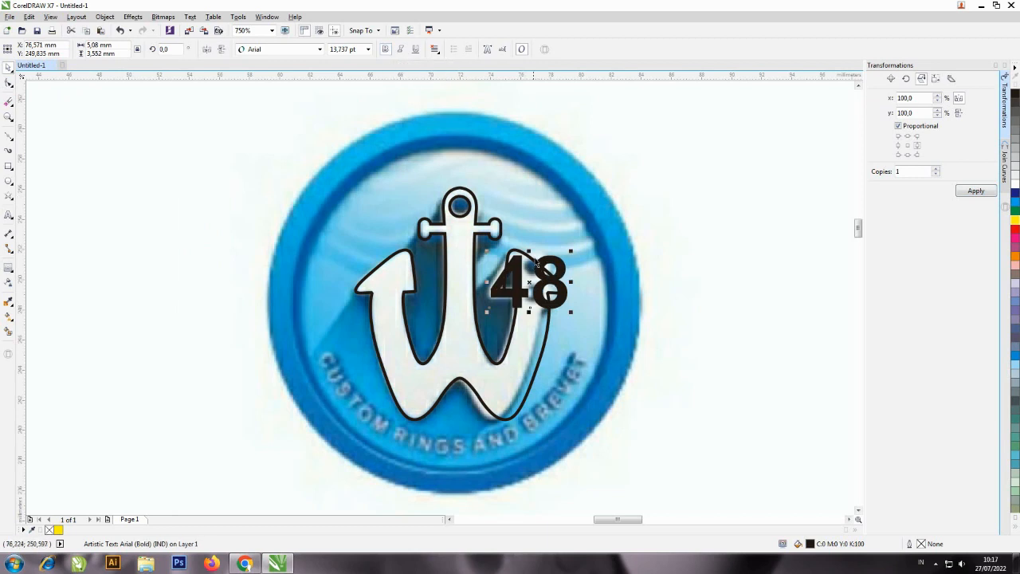
pyautogui.moveTo(569, 250); pyautogui.dragTo(574, 248)
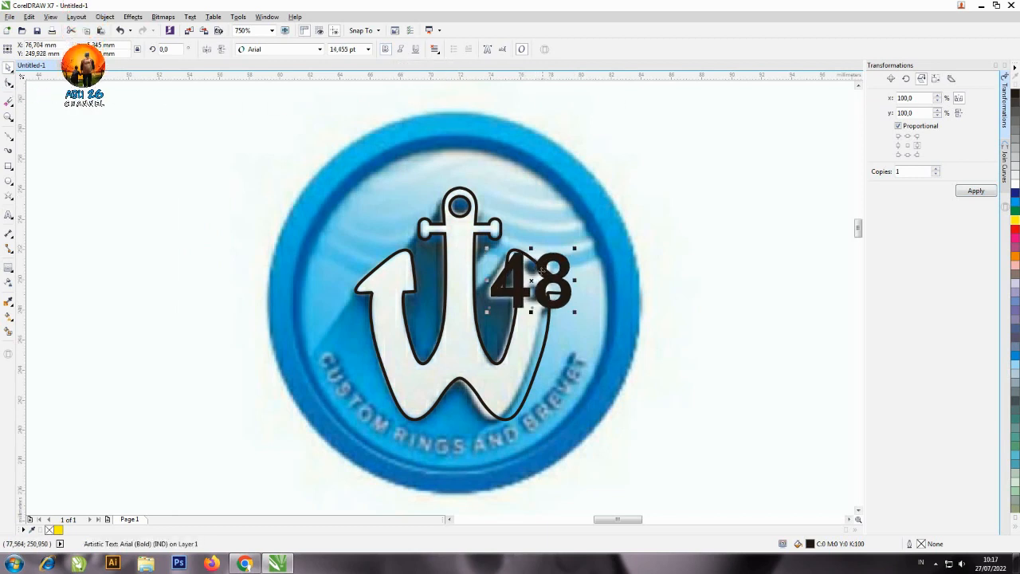
pyautogui.moveTo(530, 283); pyautogui.dragTo(525, 283)
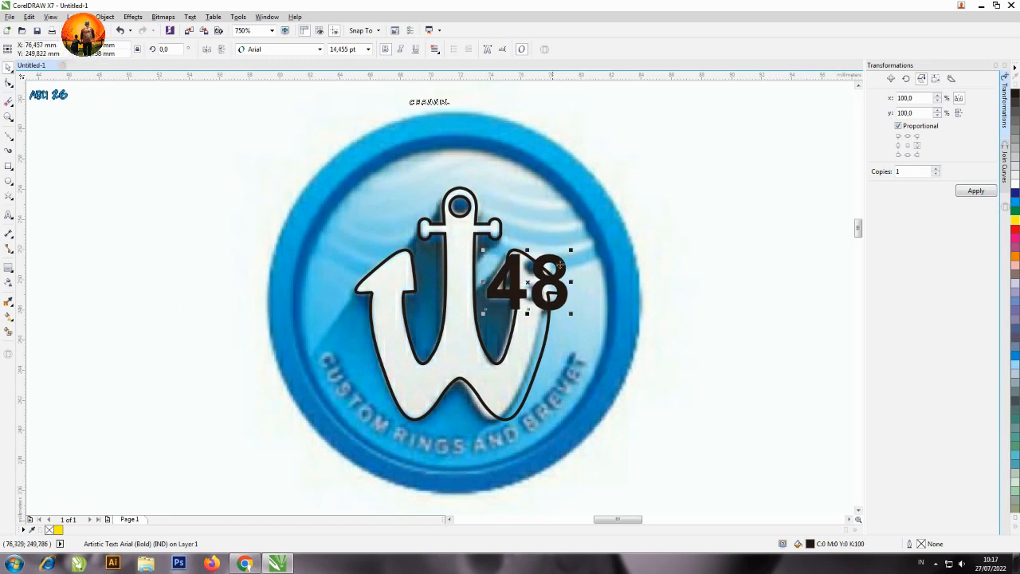
pyautogui.moveTo(574, 246); pyautogui.dragTo(574, 250)
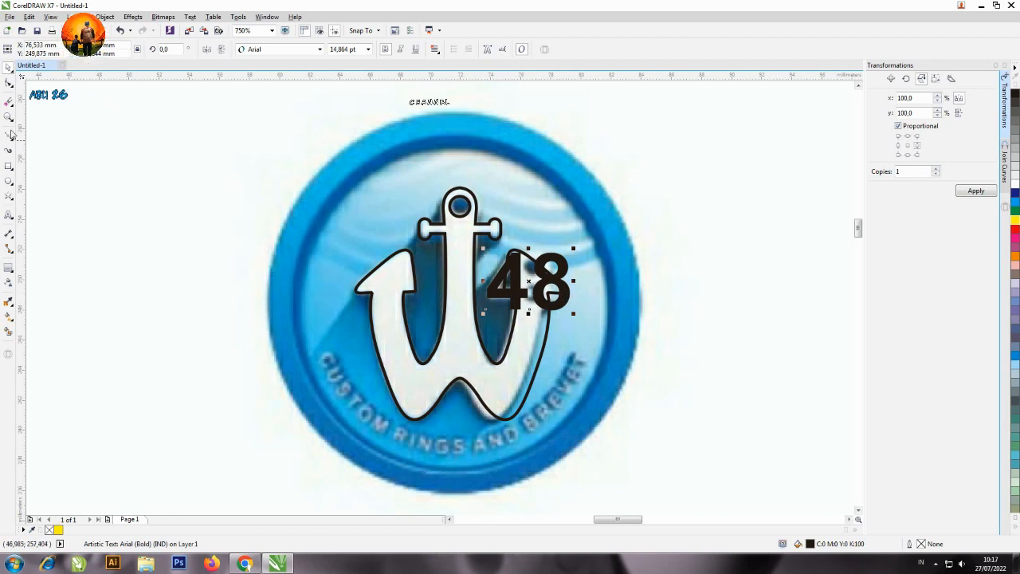
# Tighten the character spacing so the 4 and 8 overlap, and shift the text slightly right on the anchor's fluke.
pyautogui.click(9, 82)
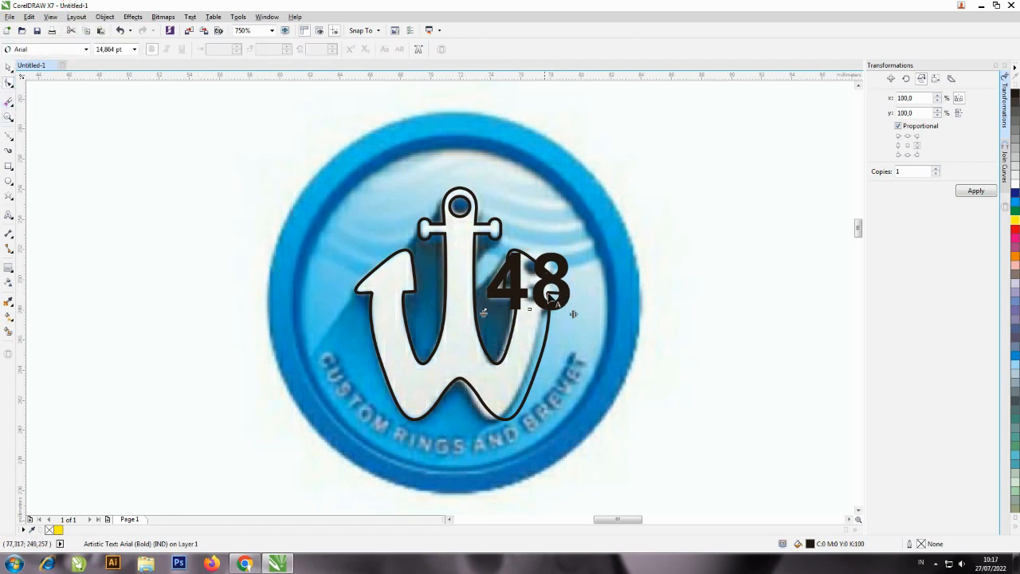
pyautogui.moveTo(573, 314); pyautogui.dragTo(553, 313)
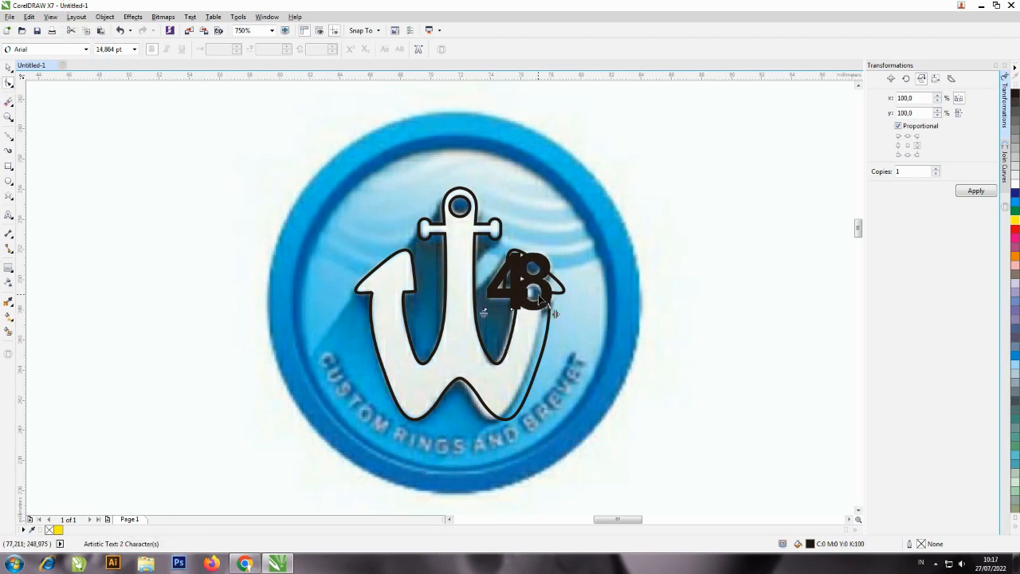
pyautogui.press('space')
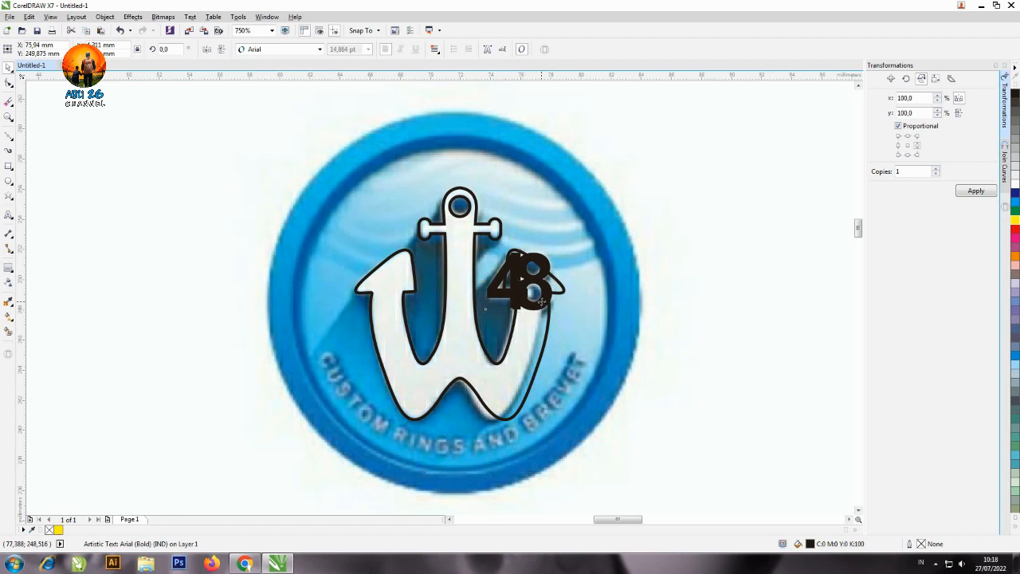
pyautogui.moveTo(542, 302); pyautogui.dragTo(550, 297)
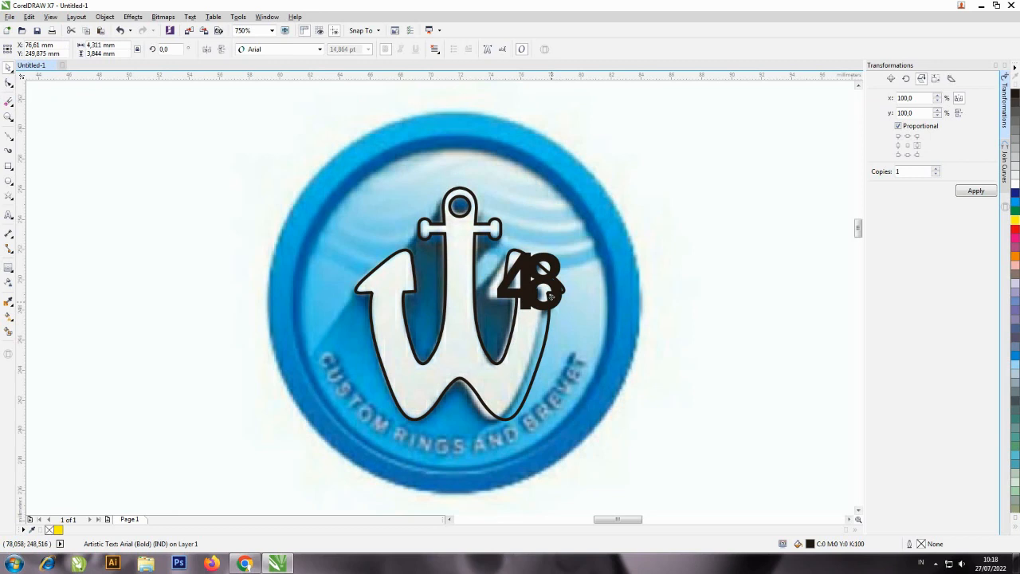
# Move the anchor and 48 off the reference image to compare them, and undo the move.
pyautogui.moveTo(551, 297); pyautogui.dragTo(266, 316)
pyautogui.keyDown('shift'); pyautogui.click(537, 326); pyautogui.keyUp('shift')
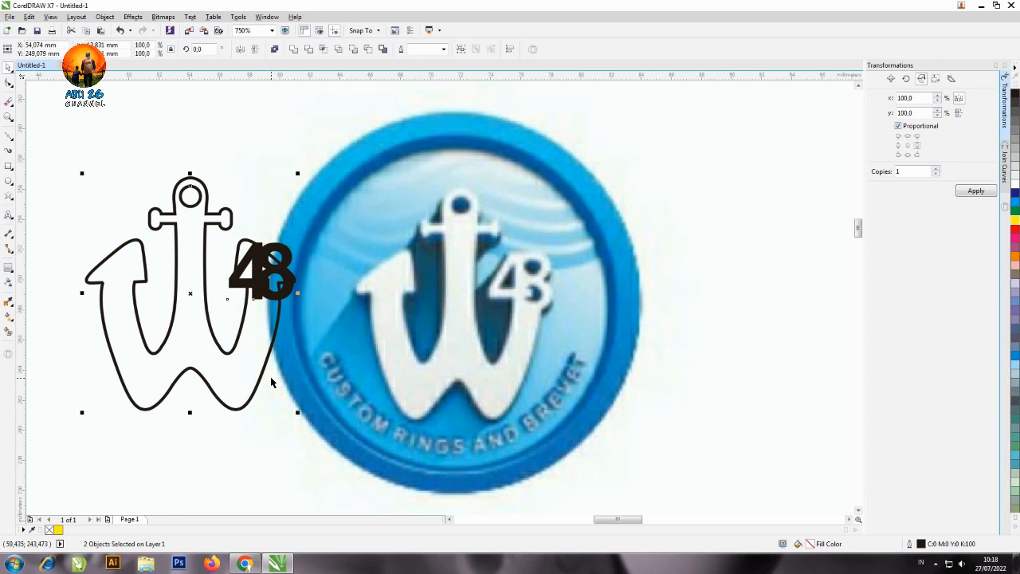
pyautogui.hotkey('ctrl', 'z')
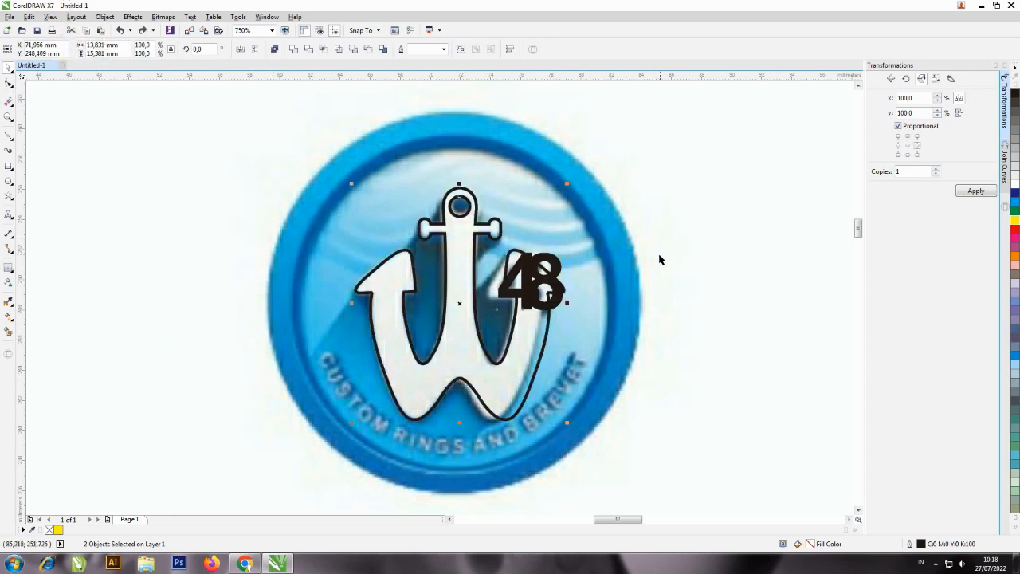
pyautogui.click(582, 320)
pyautogui.click(545, 326)
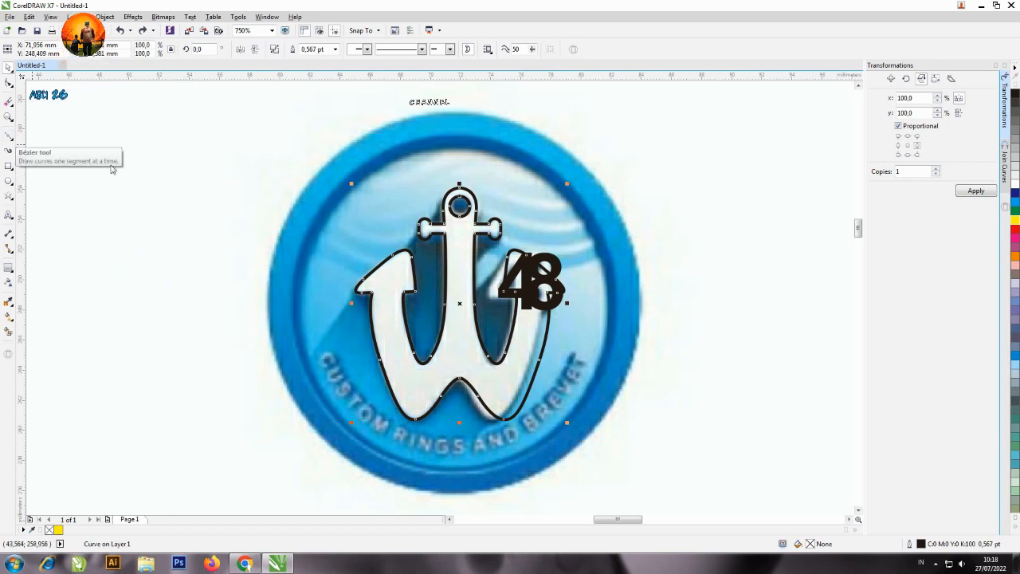
# Draw a closed polygon about 6.5 by 5.2 mm around the anchor's right fluke and the 48, with its upper-left node clear of the crossbar.
pyautogui.click(9, 138)
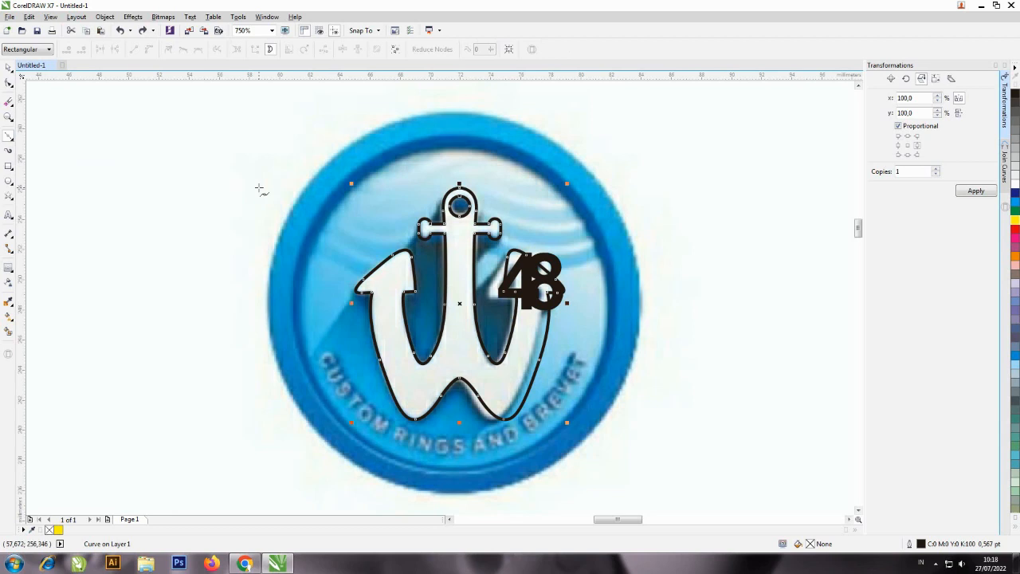
pyautogui.click(483, 280)
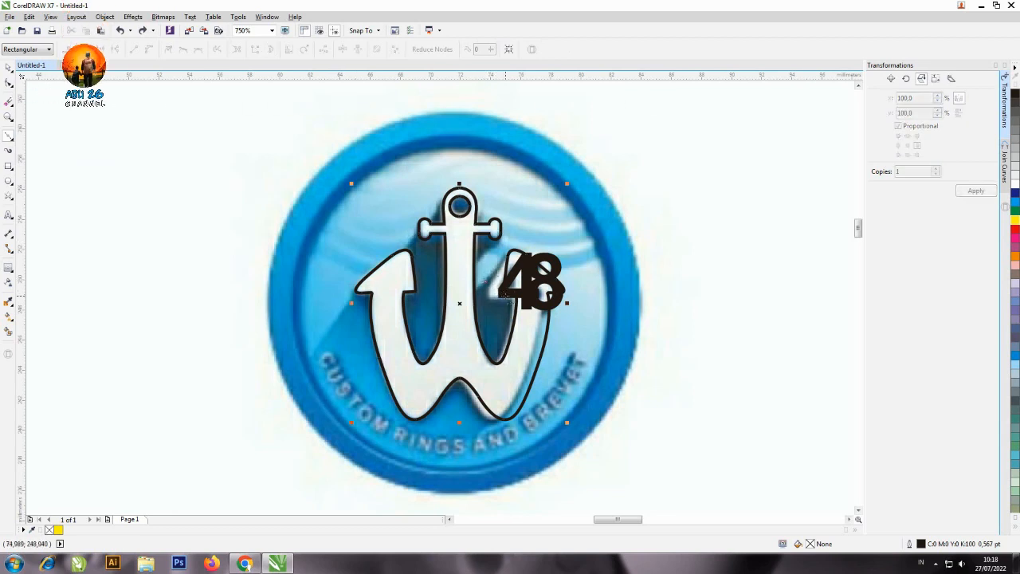
pyautogui.click(504, 292)
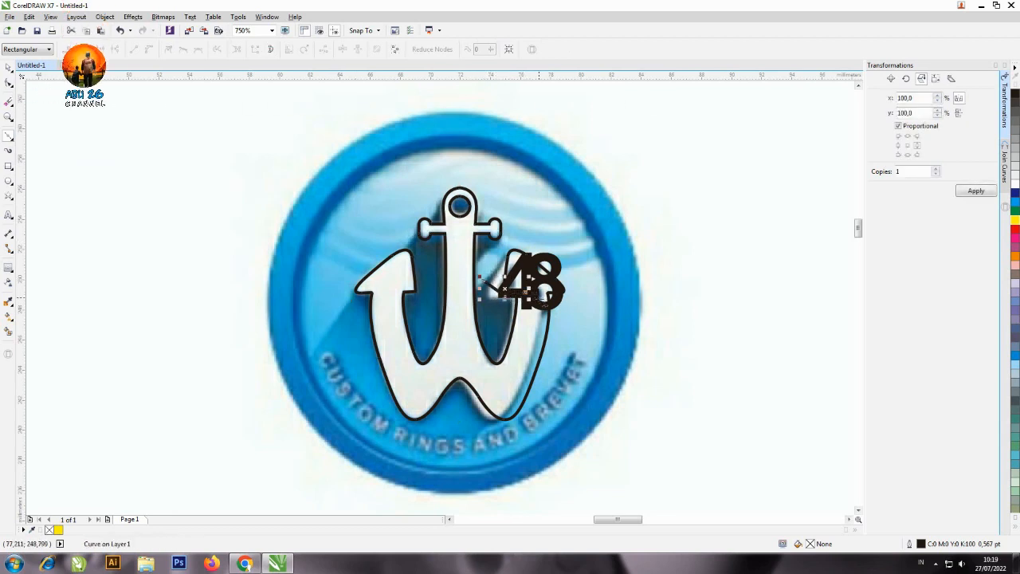
pyautogui.click(576, 302)
pyautogui.click(584, 257)
pyautogui.click(542, 227)
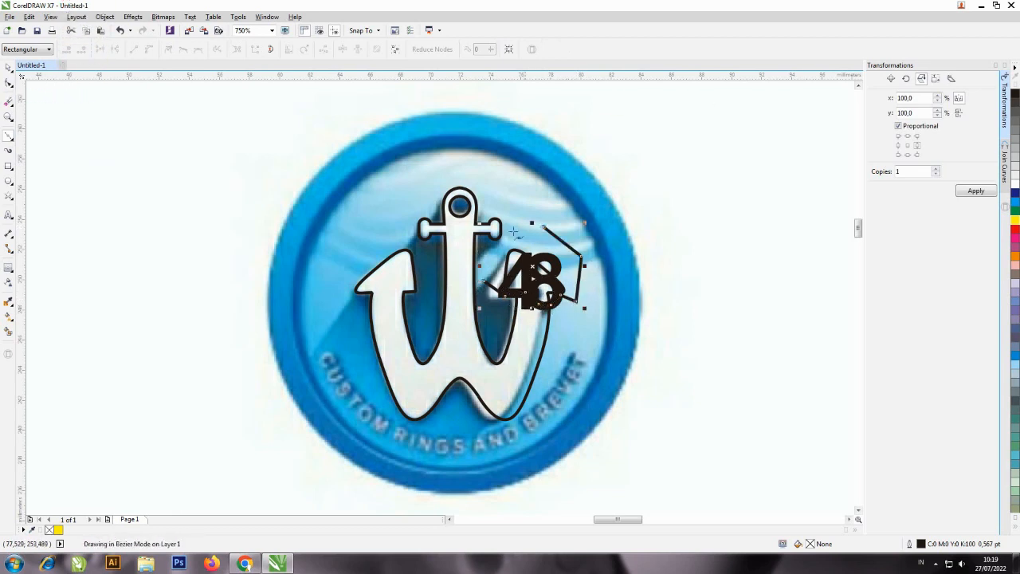
pyautogui.click(499, 235)
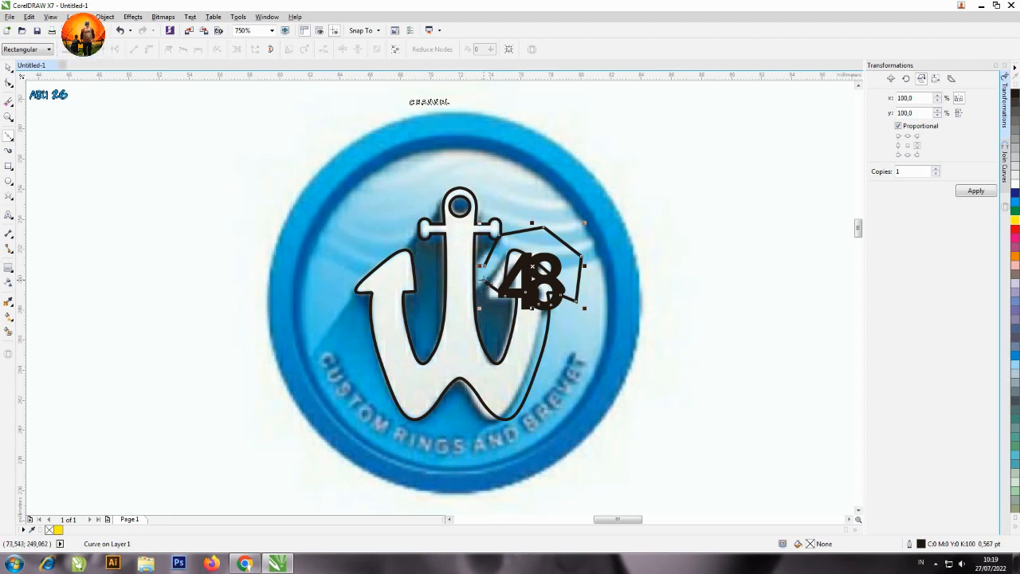
pyautogui.click(483, 278)
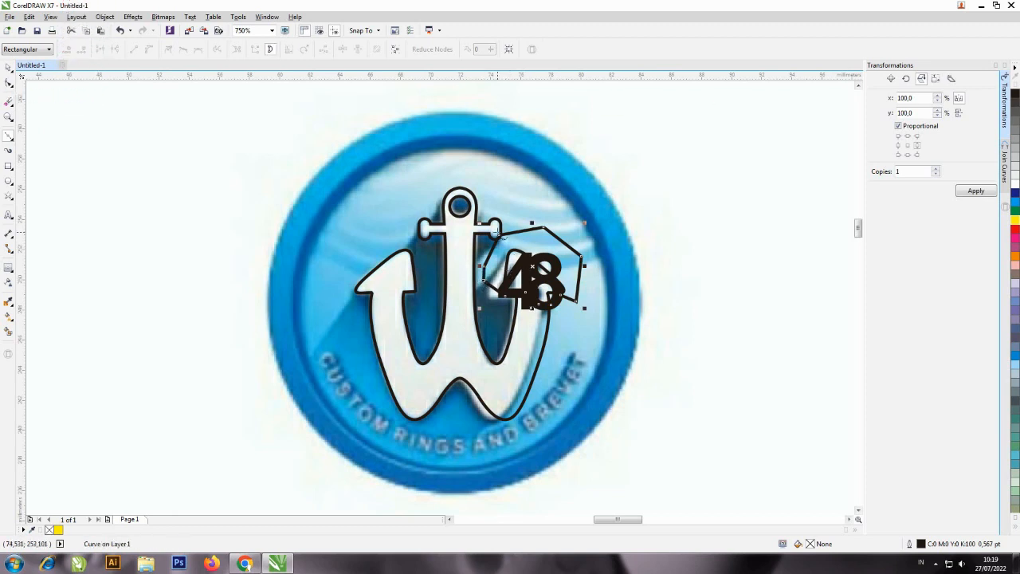
pyautogui.click(9, 83)
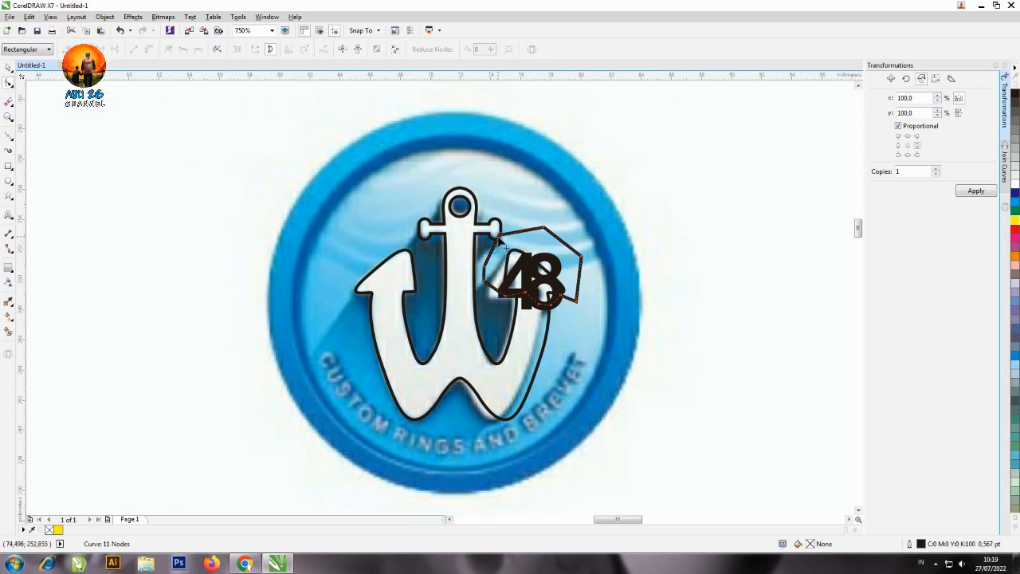
pyautogui.moveTo(499, 236); pyautogui.dragTo(503, 241)
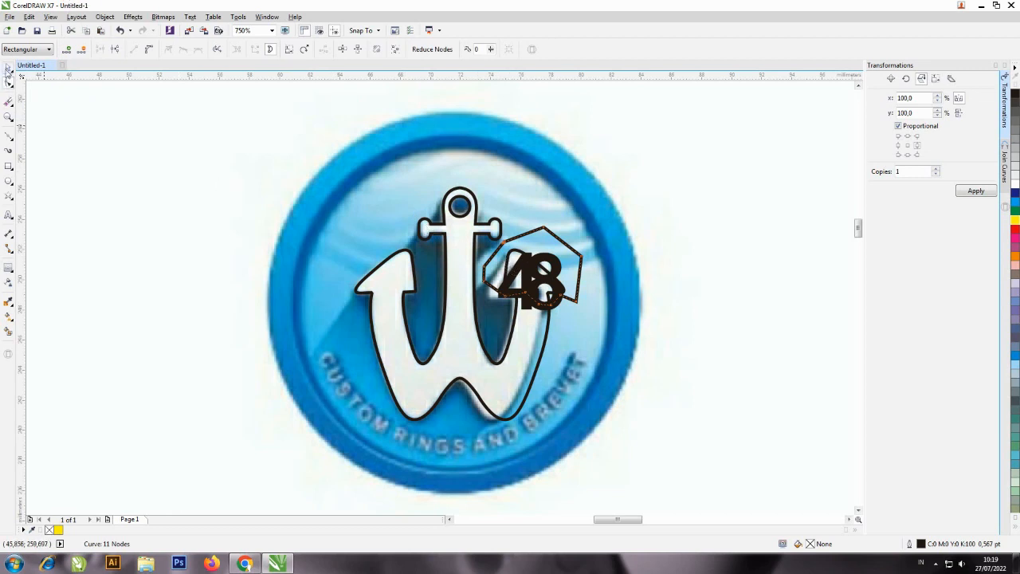
pyautogui.press('space')
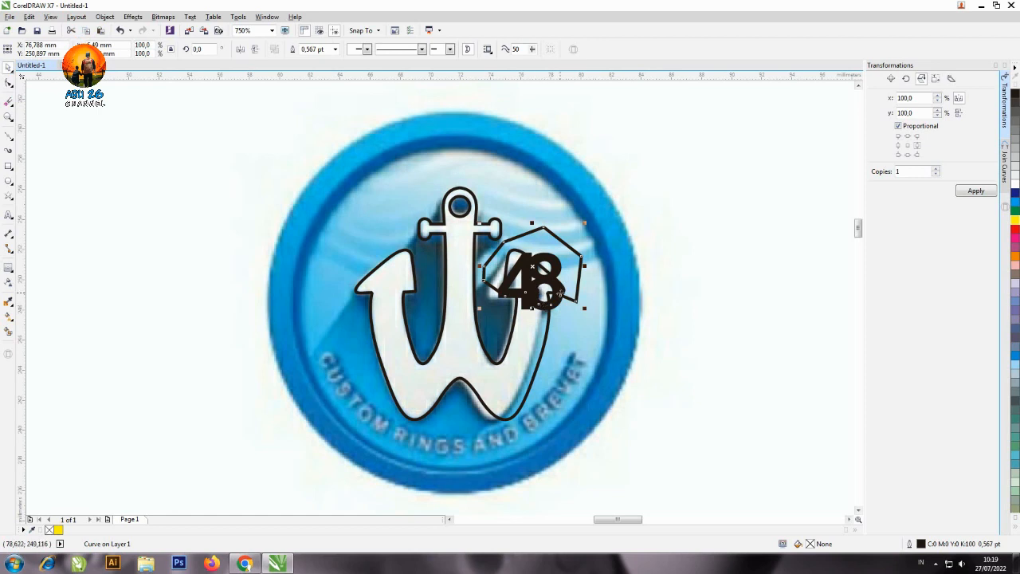
# Trim the right fluke off the anchor with the polygon, and delete the polygon.
pyautogui.keyDown('shift'); pyautogui.click(526, 335); pyautogui.keyUp('shift')
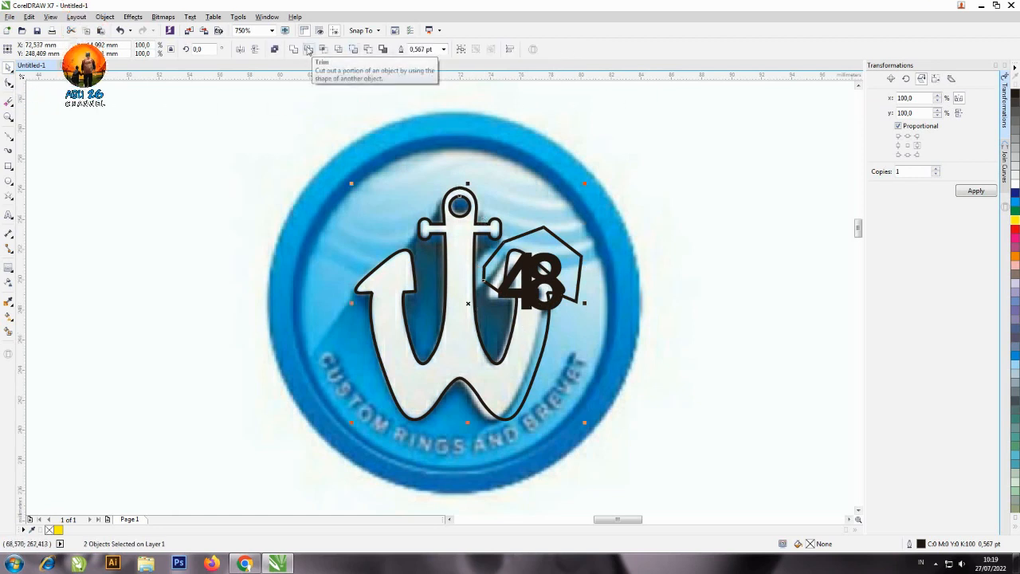
pyautogui.click(309, 50)
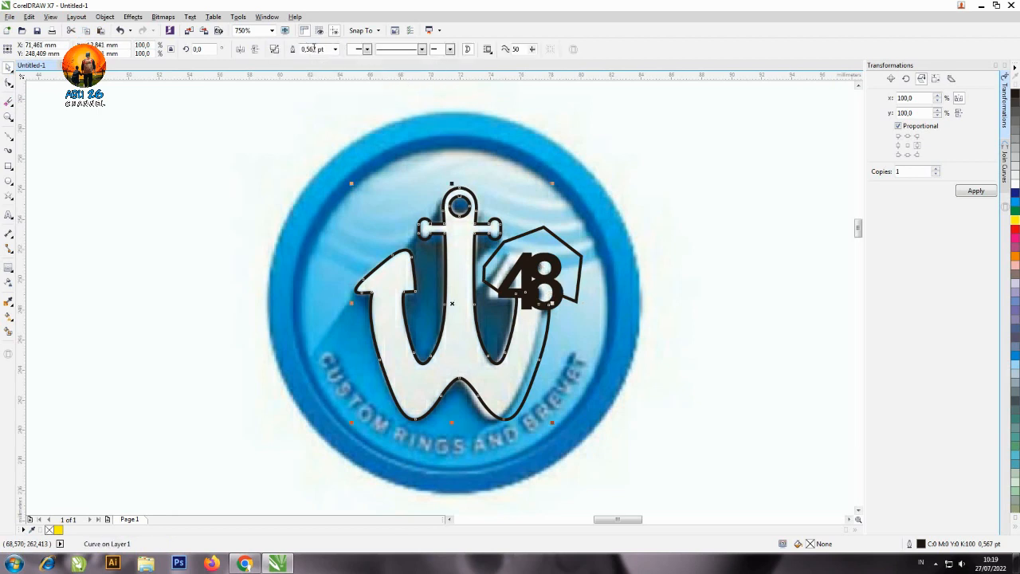
pyautogui.click(707, 185)
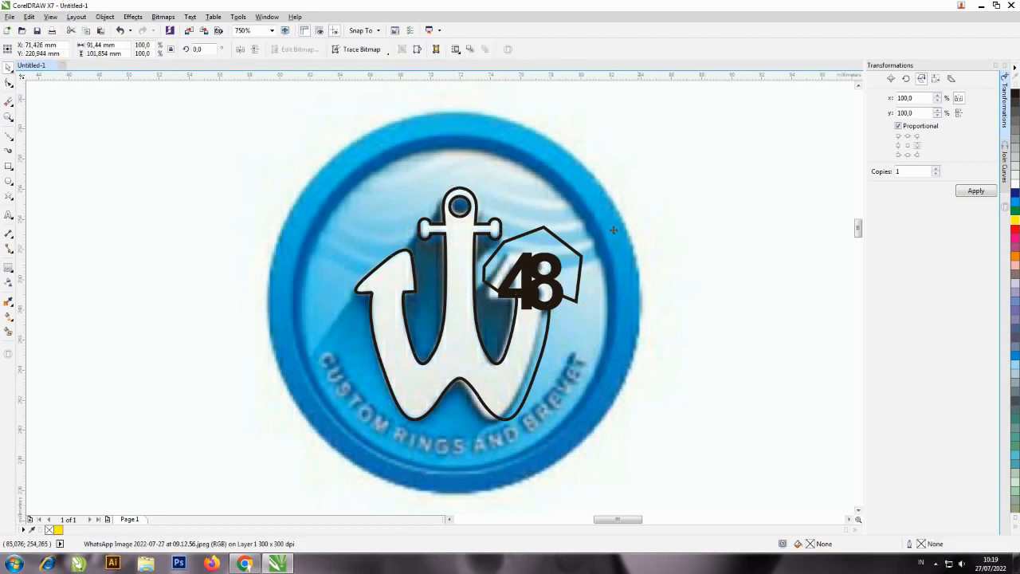
pyautogui.click(559, 247)
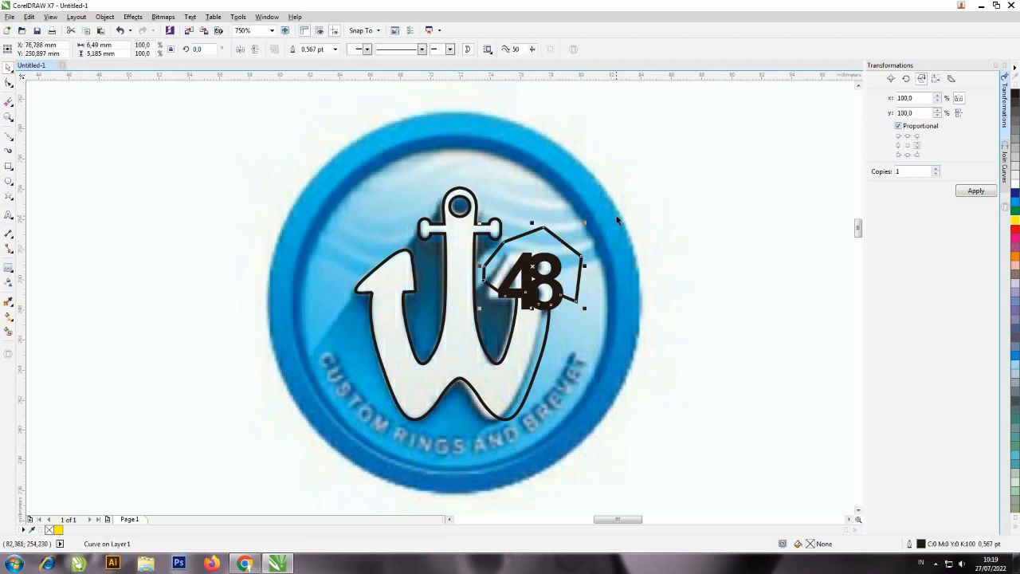
pyautogui.press('Delete')
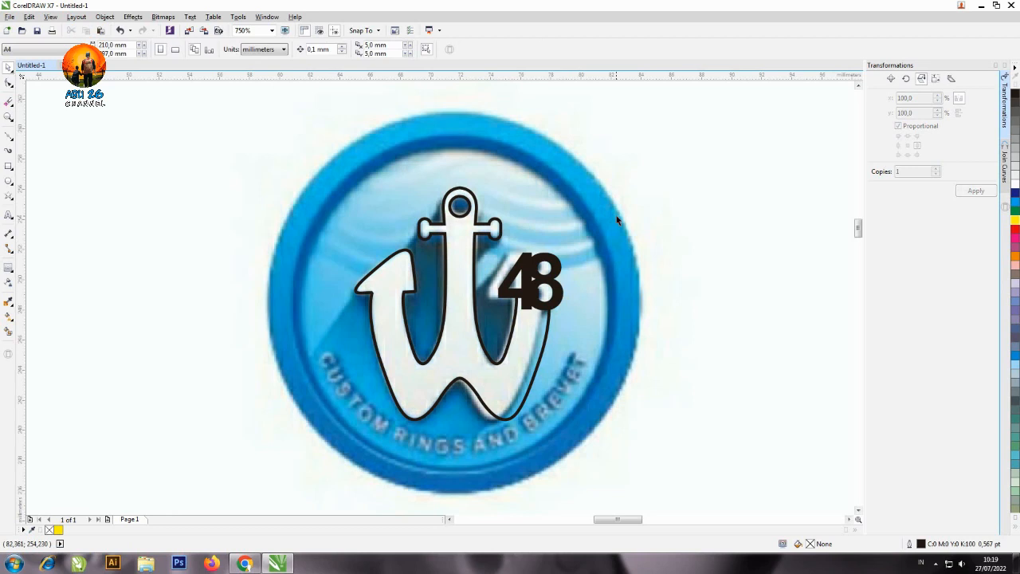
# Check the trimmed anchor with the 48 by moving both beside the reference image, and undo the move.
pyautogui.click(534, 305)
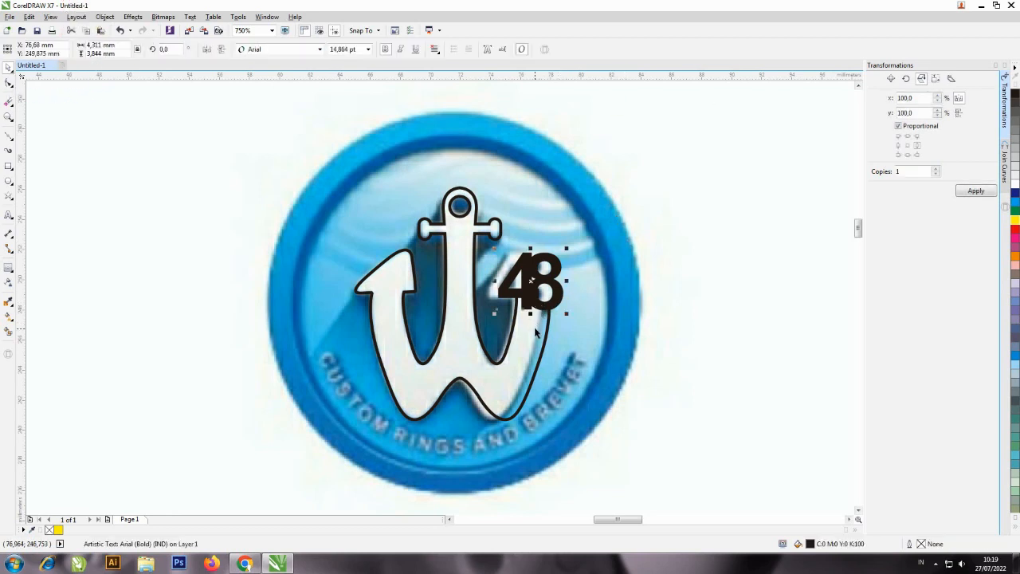
pyautogui.keyDown('shift'); pyautogui.click(537, 334); pyautogui.keyUp('shift')
pyautogui.moveTo(536, 339); pyautogui.dragTo(720, 355)
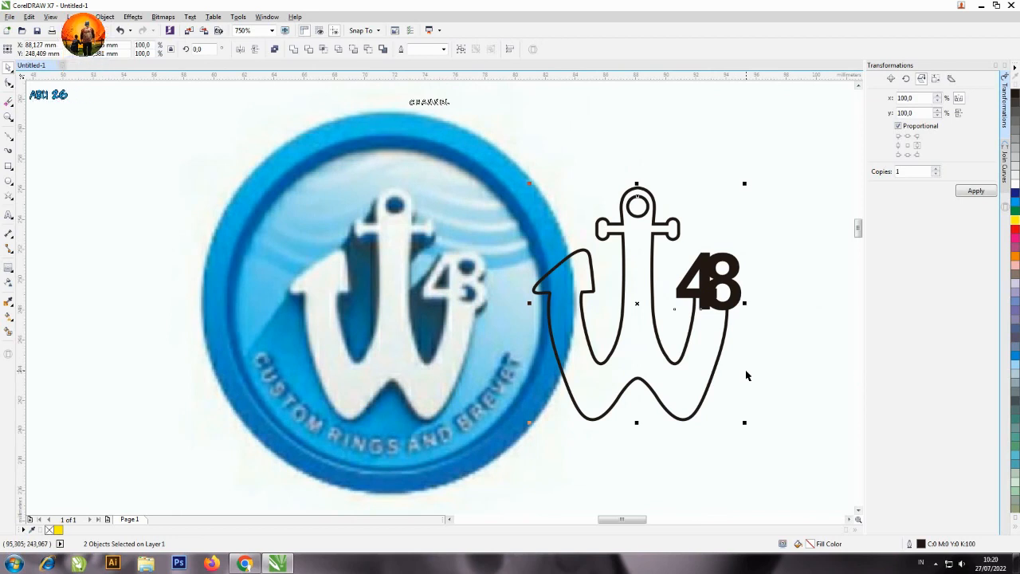
pyautogui.hotkey('ctrl', 'z')
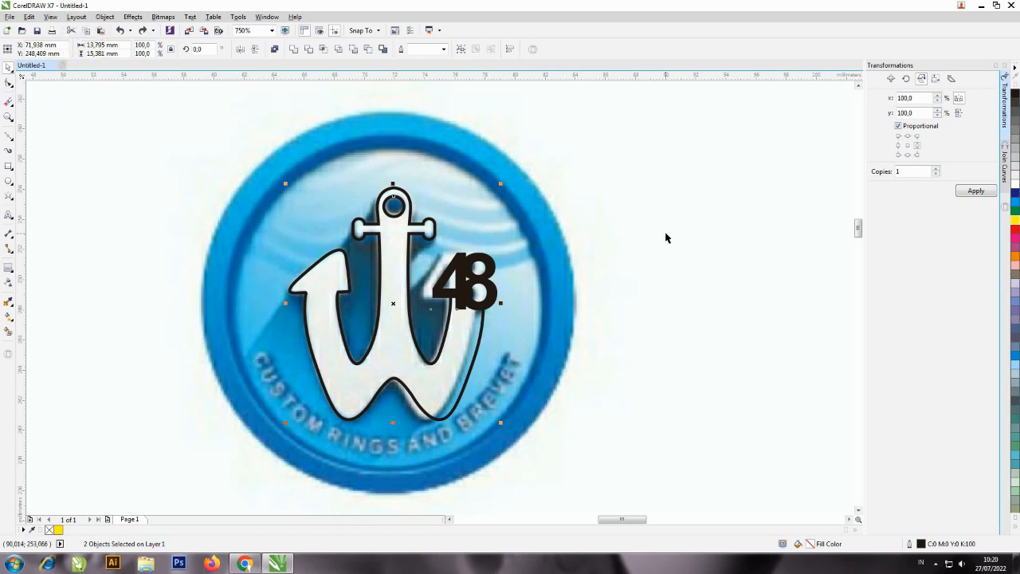
# Fill the trimmed anchor with black.
pyautogui.click(470, 356)
pyautogui.click(470, 357)
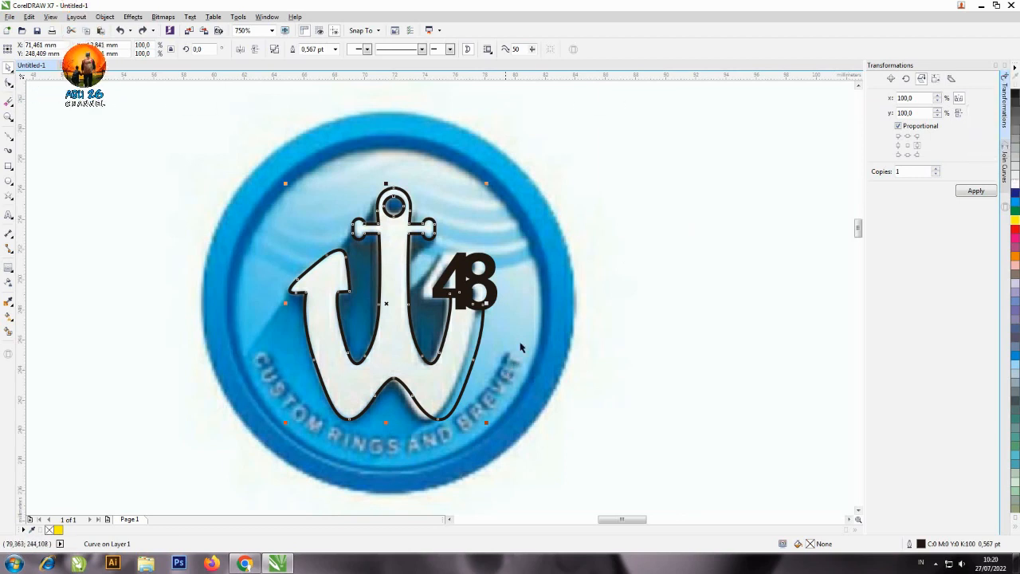
pyautogui.click(1015, 94)
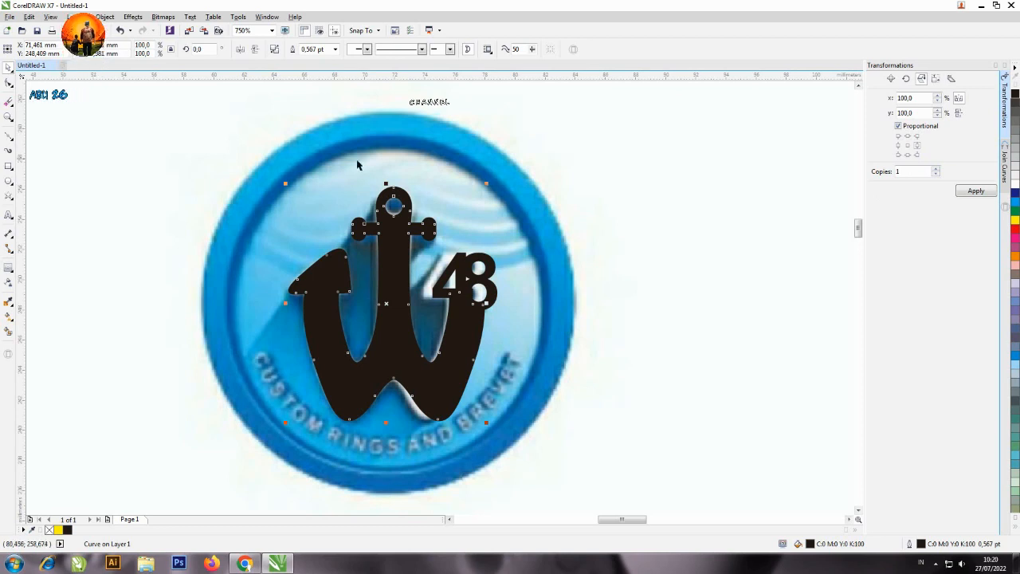
# Draw a circle about 25.4 mm in diameter and align it with the outer edge of the reference's blue ring.
pyautogui.click(8, 181)
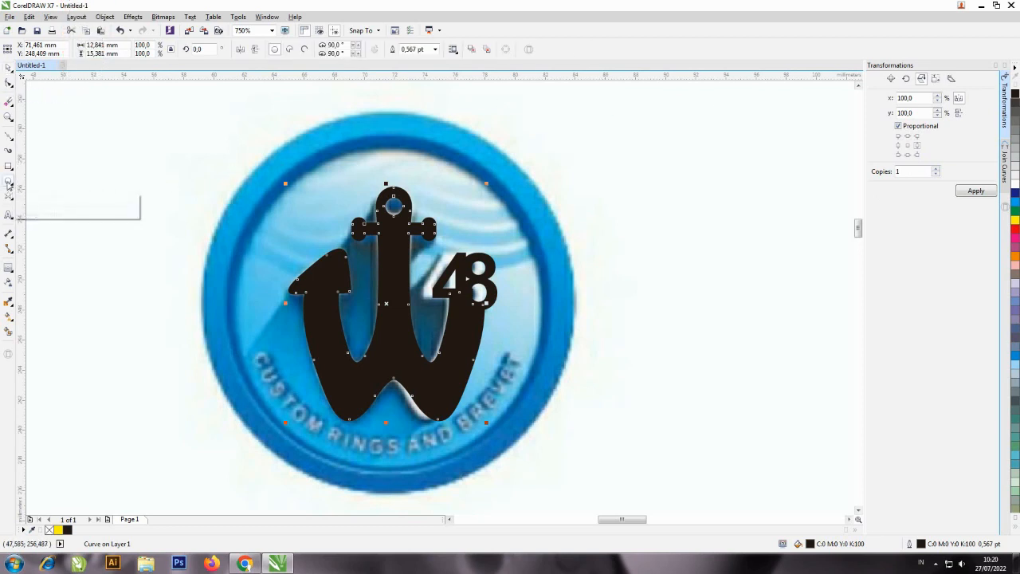
pyautogui.moveTo(171, 122)
pyautogui.mouseDown()
pyautogui.moveTo(334, 287)
pyautogui.moveTo(470, 382)
pyautogui.moveTo(525, 407)
pyautogui.mouseUp()
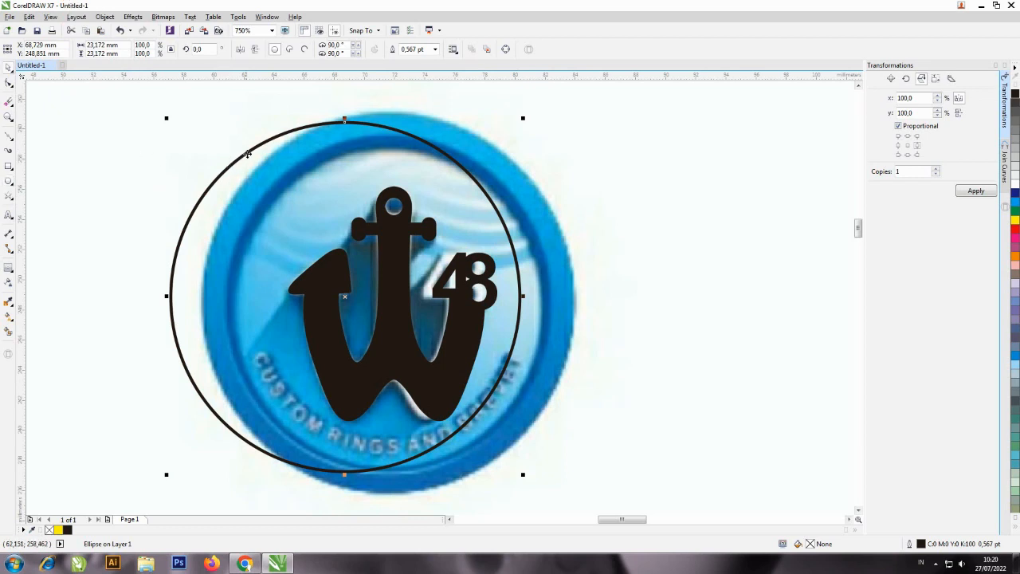
pyautogui.moveTo(248, 156); pyautogui.dragTo(302, 176)
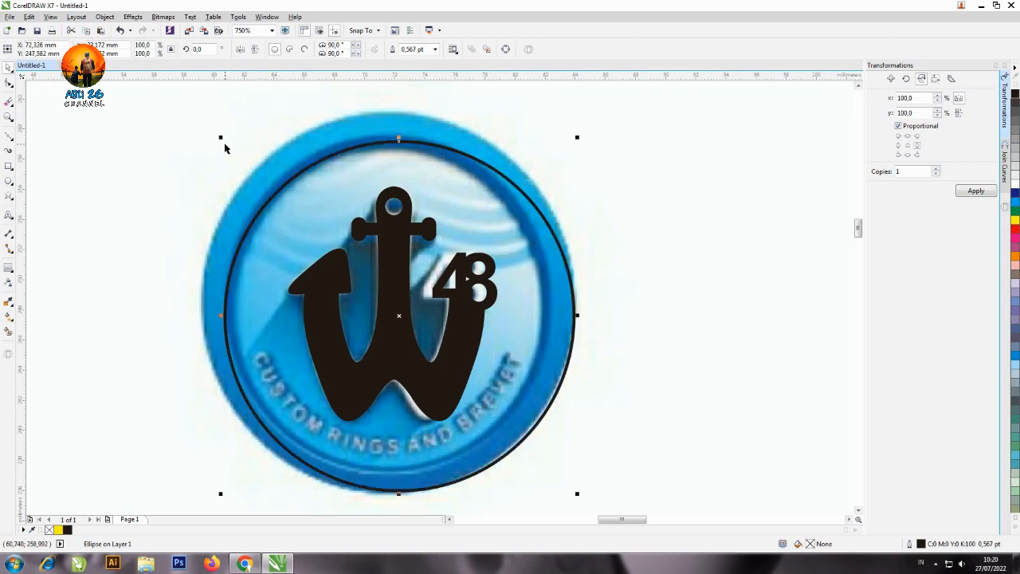
pyautogui.moveTo(221, 137); pyautogui.dragTo(182, 105)
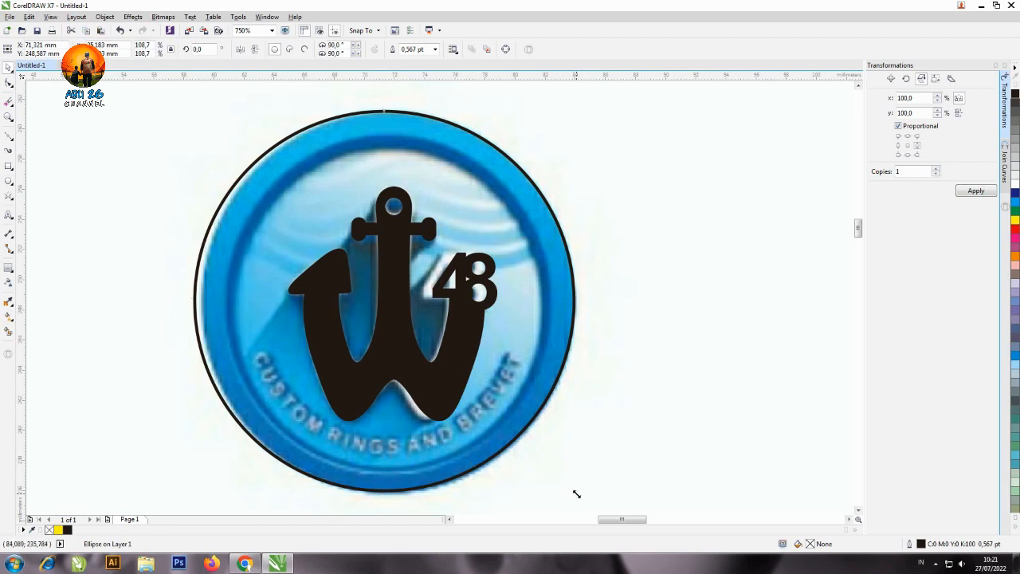
pyautogui.moveTo(576, 494); pyautogui.dragTo(581, 496)
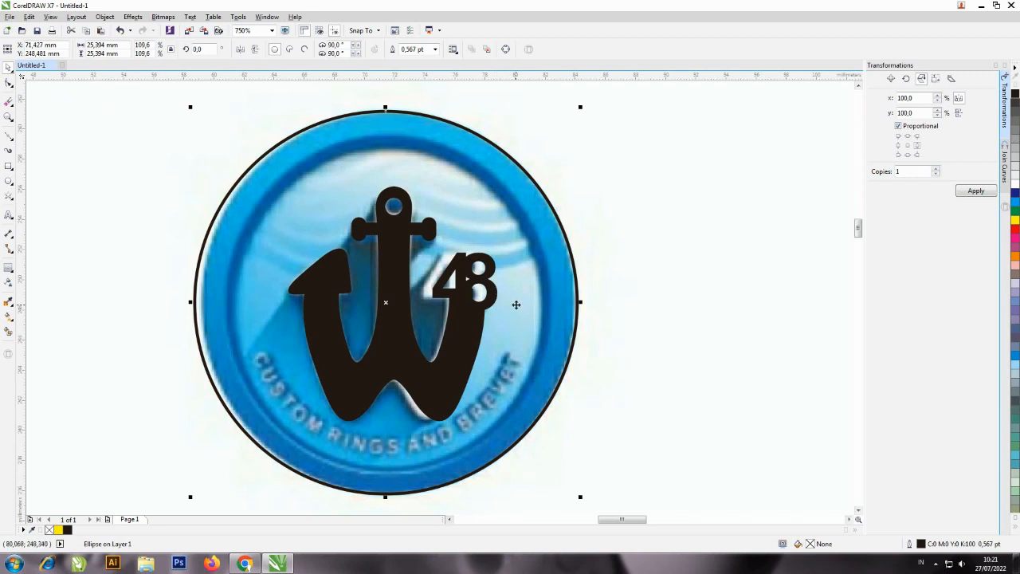
pyautogui.moveTo(517, 304); pyautogui.dragTo(520, 304)
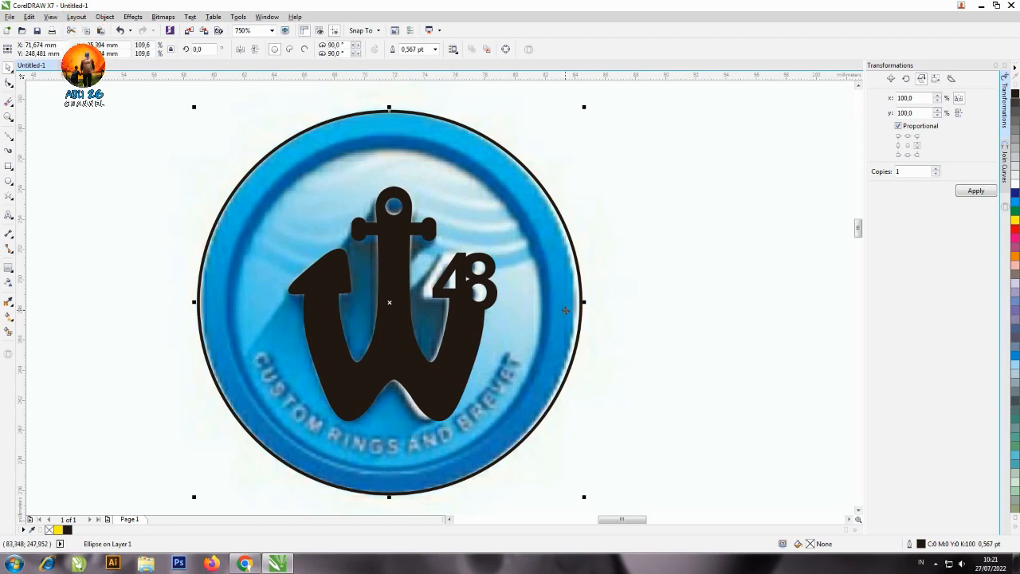
pyautogui.moveTo(564, 312); pyautogui.dragTo(563, 313)
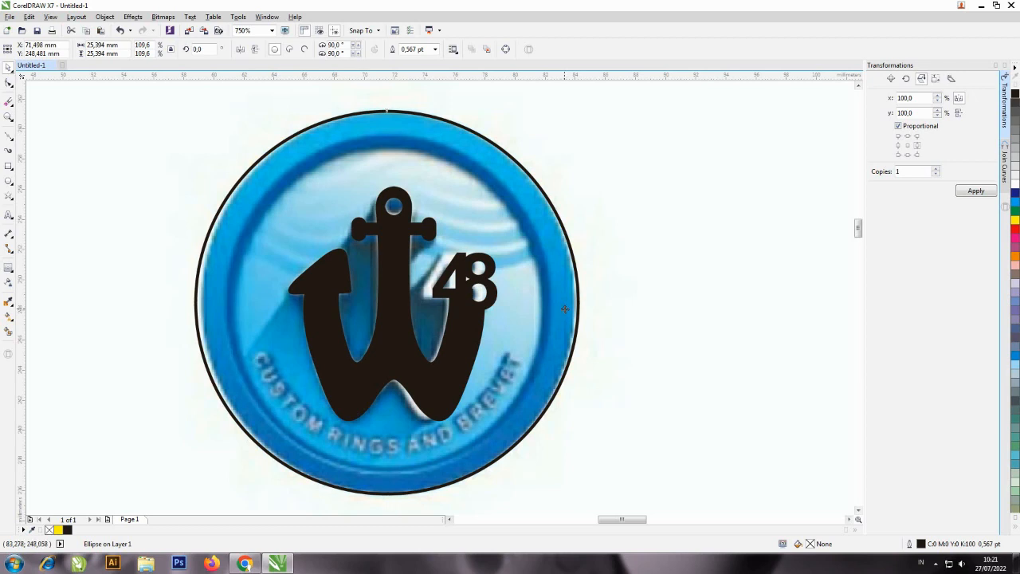
pyautogui.moveTo(563, 310); pyautogui.dragTo(566, 309)
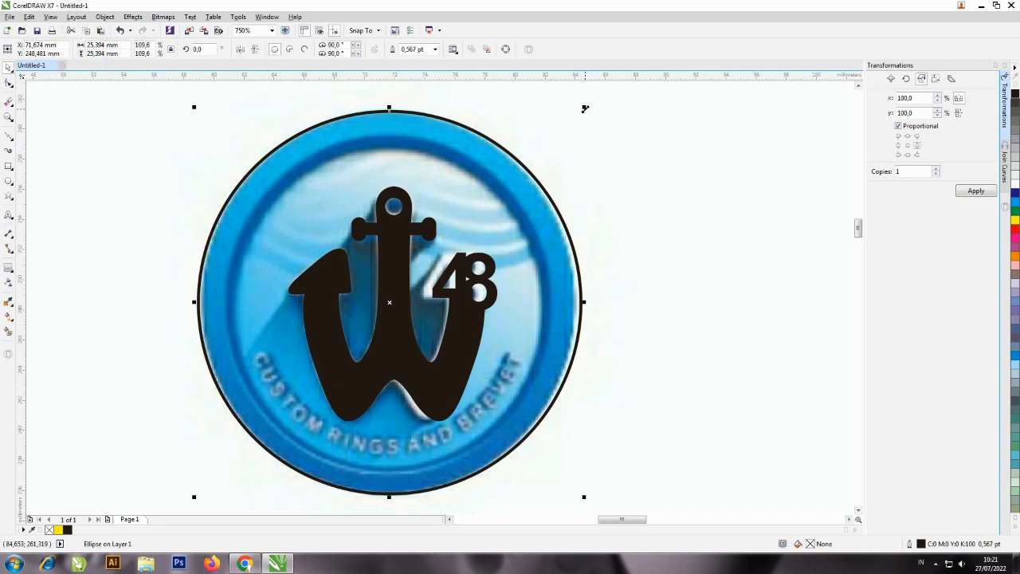
# Make a concentric copy of the outer circle, scaled down to about 21.2 mm to follow the ring's inner edge.
pyautogui.hotkey('ctrl', 'c')
pyautogui.moveTo(585, 108); pyautogui.dragTo(550, 123)
pyautogui.keyDown('shift'); pyautogui.click(554, 122); pyautogui.keyUp('shift')
pyautogui.hotkey('ctrl', 'z')
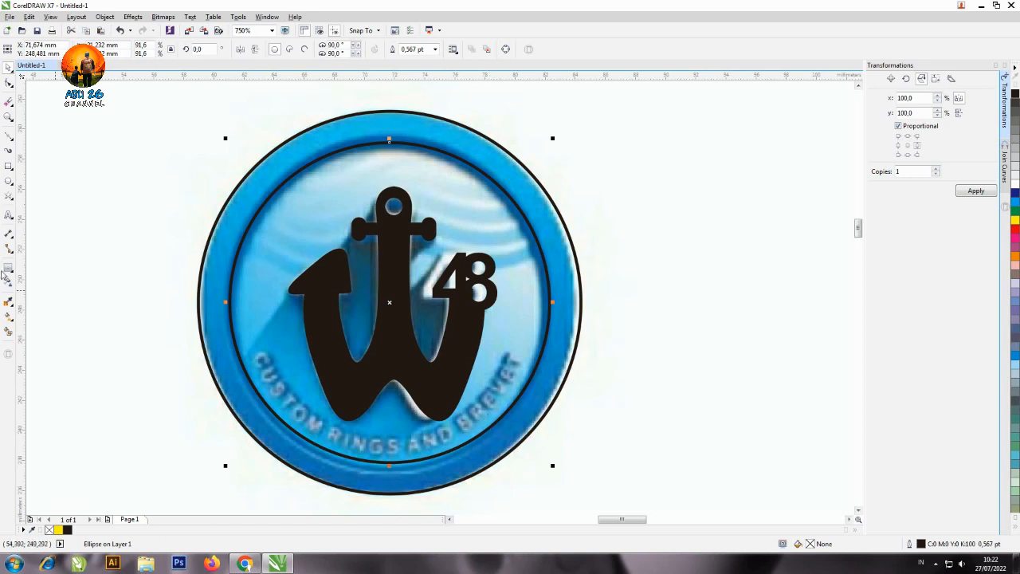
# Add the artistic text "CUSTOM RINGS AND BREVET" across the emblem in Arial at 8 pt.
pyautogui.click(8, 214)
pyautogui.click(122, 235)
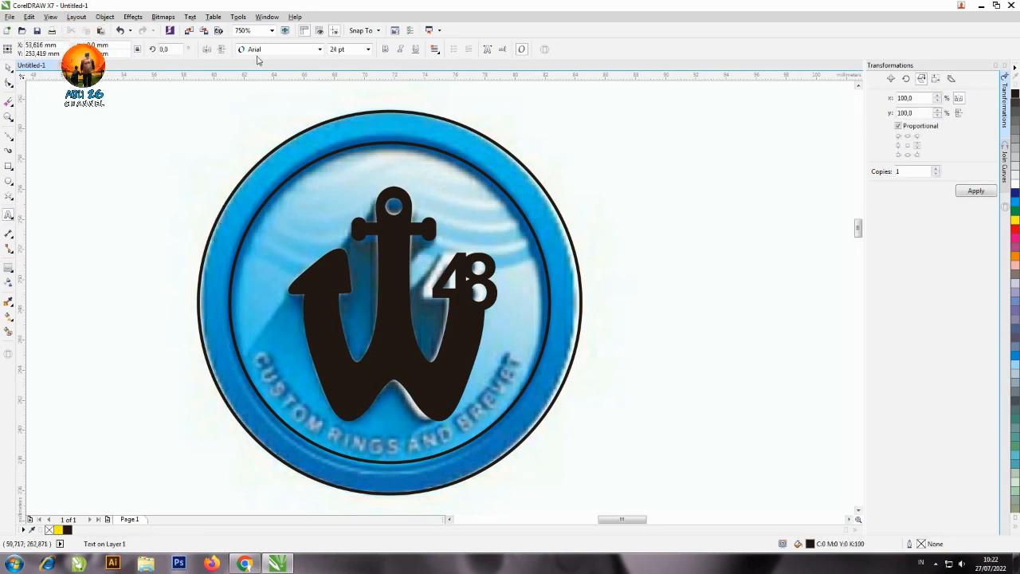
pyautogui.click(368, 49)
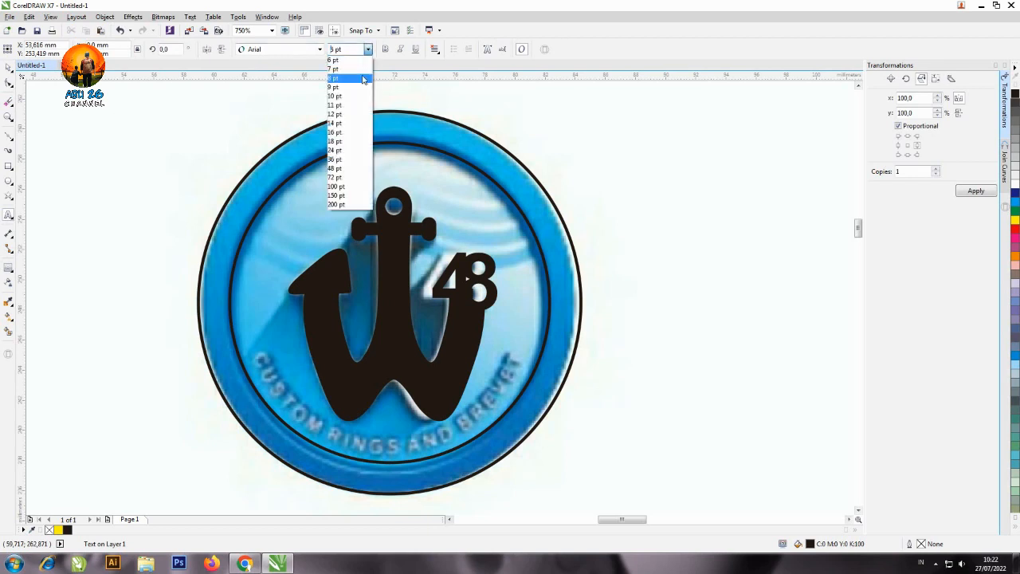
pyautogui.click(359, 80)
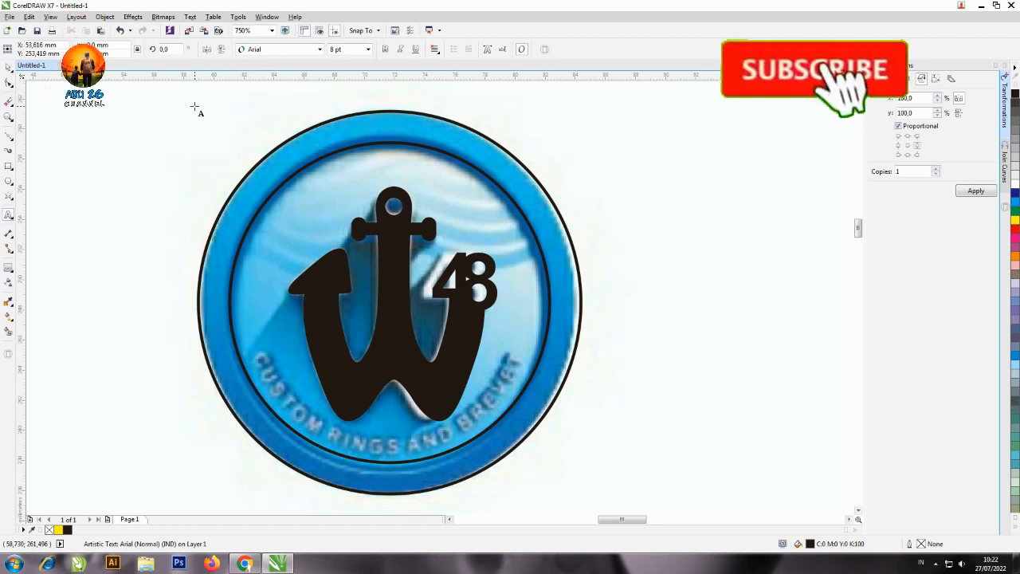
pyautogui.write('CUSTOM')
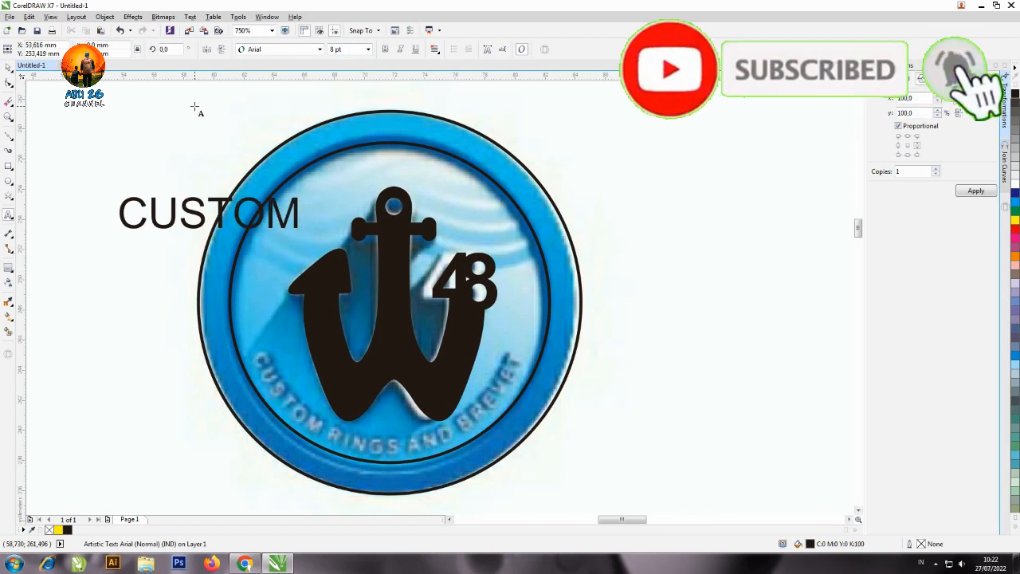
pyautogui.write(' RINGS ')
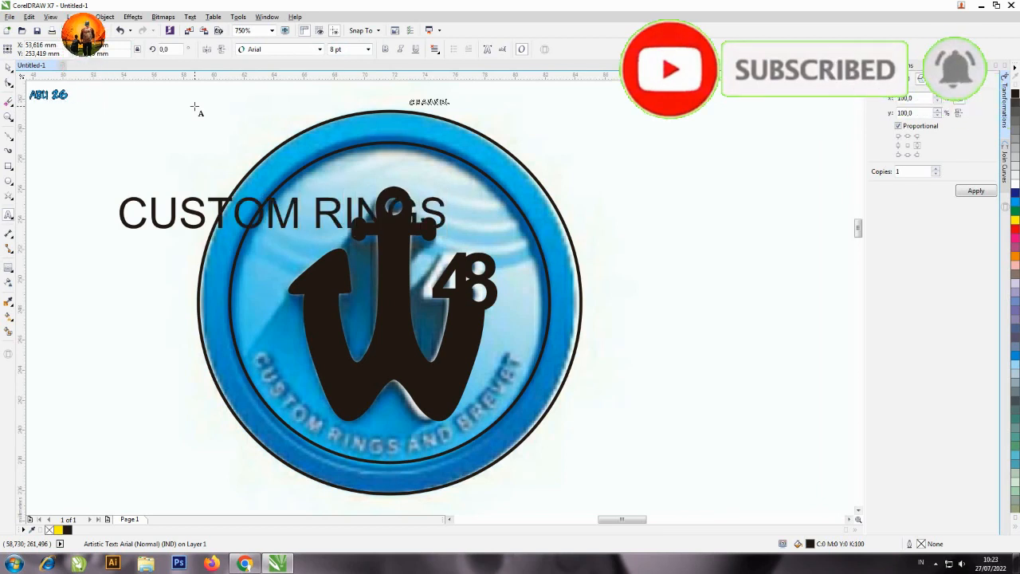
pyautogui.write('AND ')
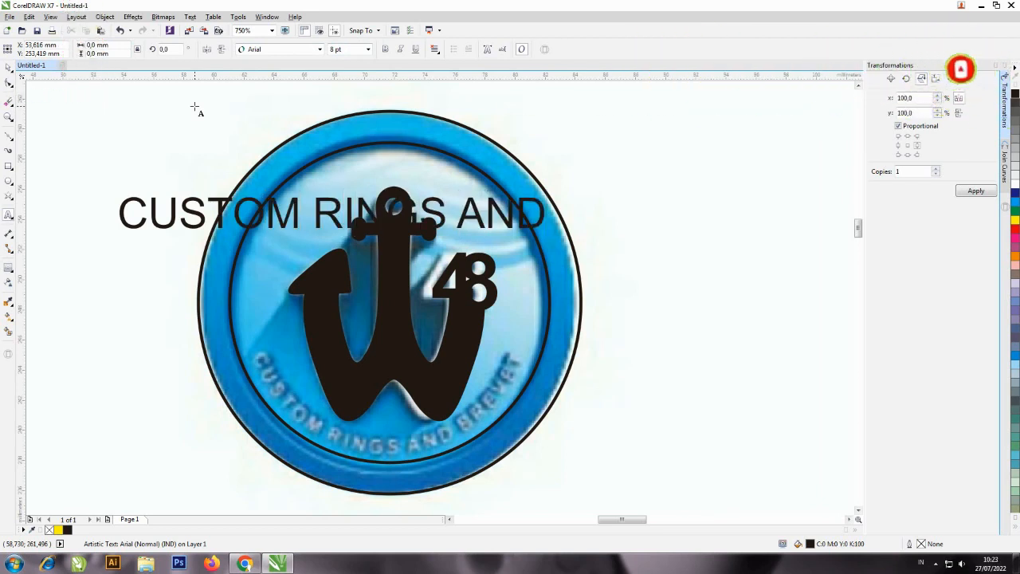
pyautogui.write('BREVET')
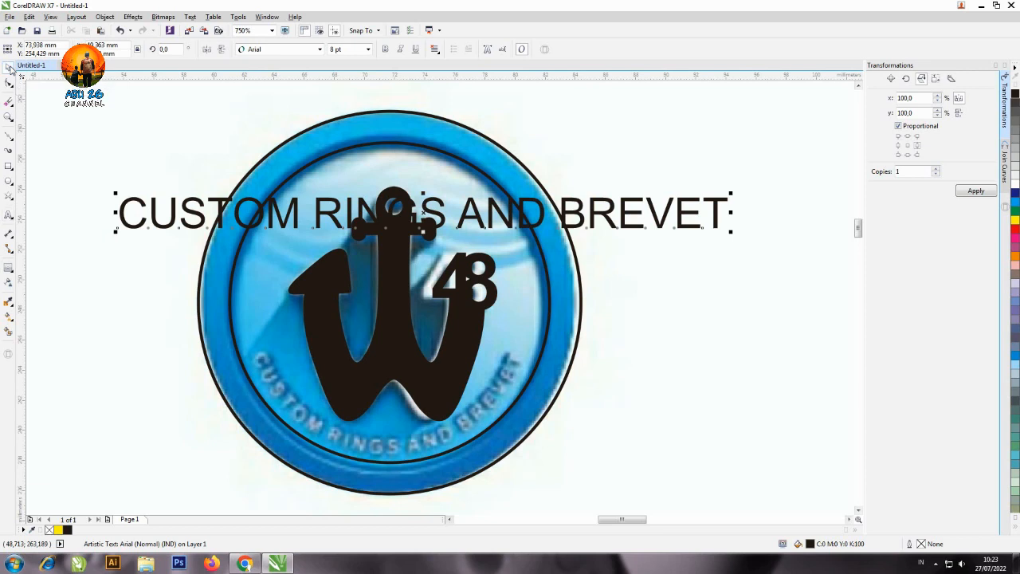
# Scale the text down to about 3.9 pt, move it over the reference's lower lettering, and make it bold.
pyautogui.click(10, 67)
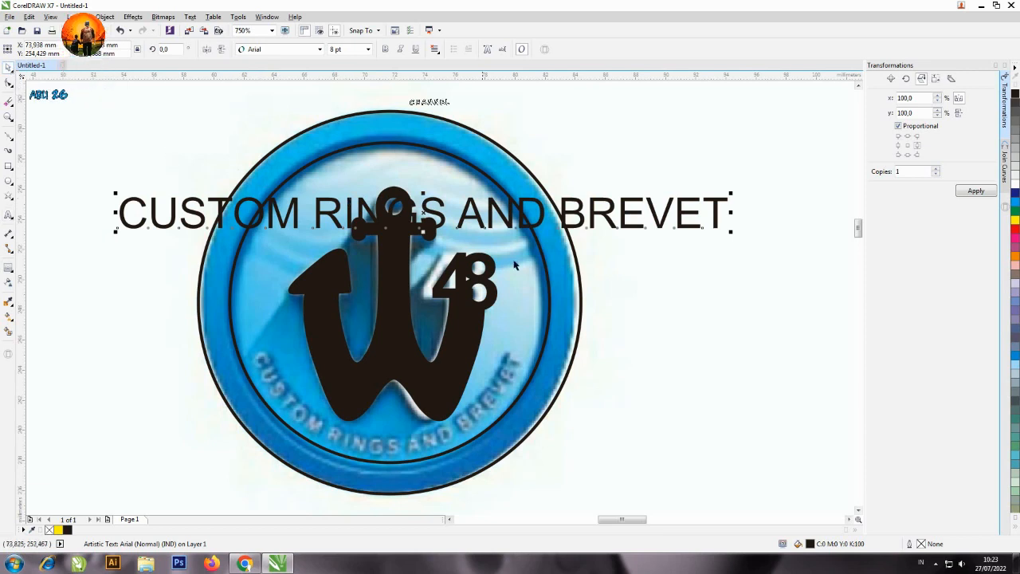
pyautogui.moveTo(730, 194); pyautogui.dragTo(422, 210)
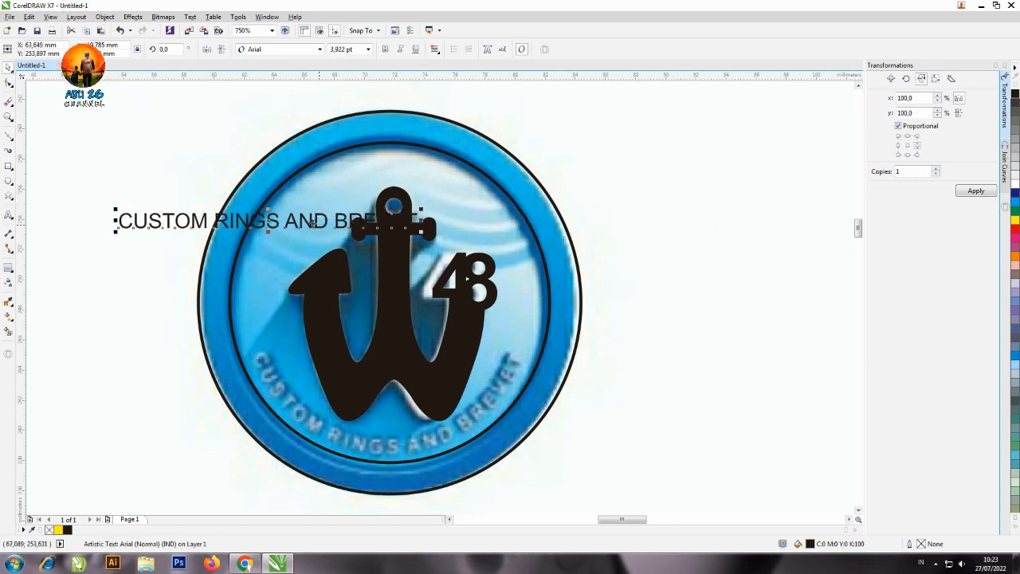
pyautogui.moveTo(269, 223); pyautogui.dragTo(406, 447)
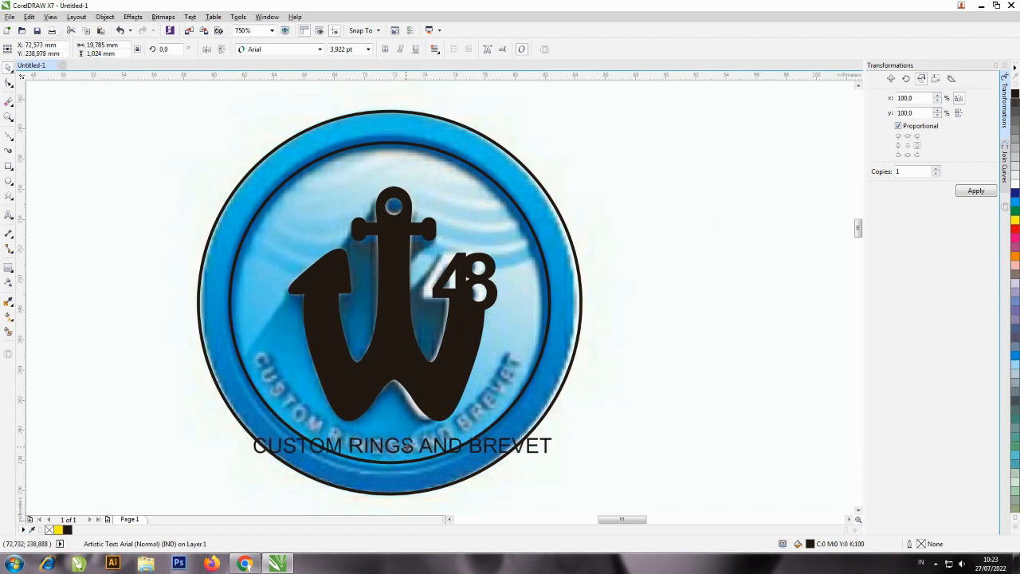
pyautogui.click(385, 50)
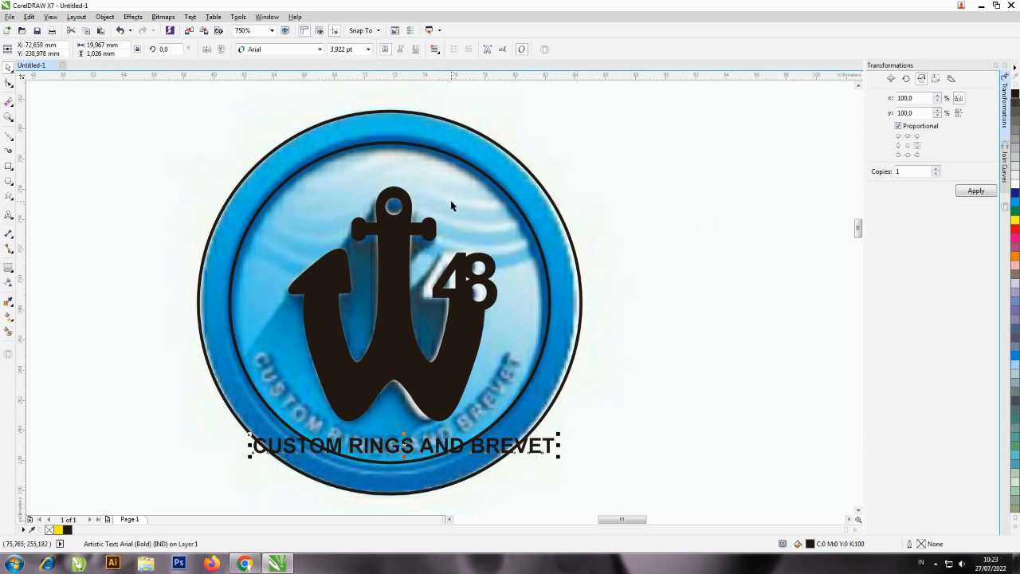
# Fit the text to the inner circle as its path, and mirror it both horizontally and vertically.
pyautogui.keyDown('shift'); pyautogui.click(460, 161); pyautogui.keyUp('shift')
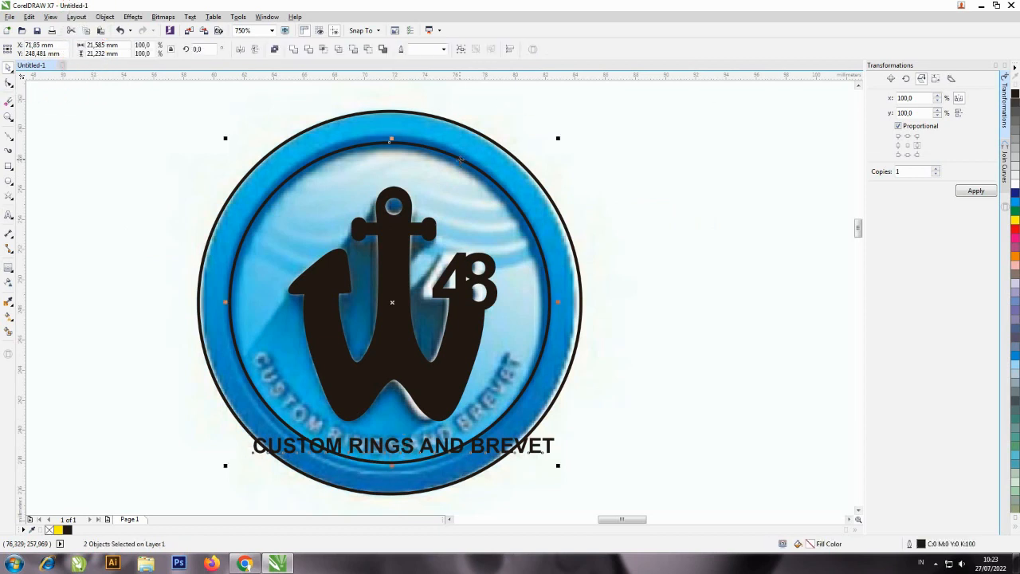
pyautogui.click(190, 17)
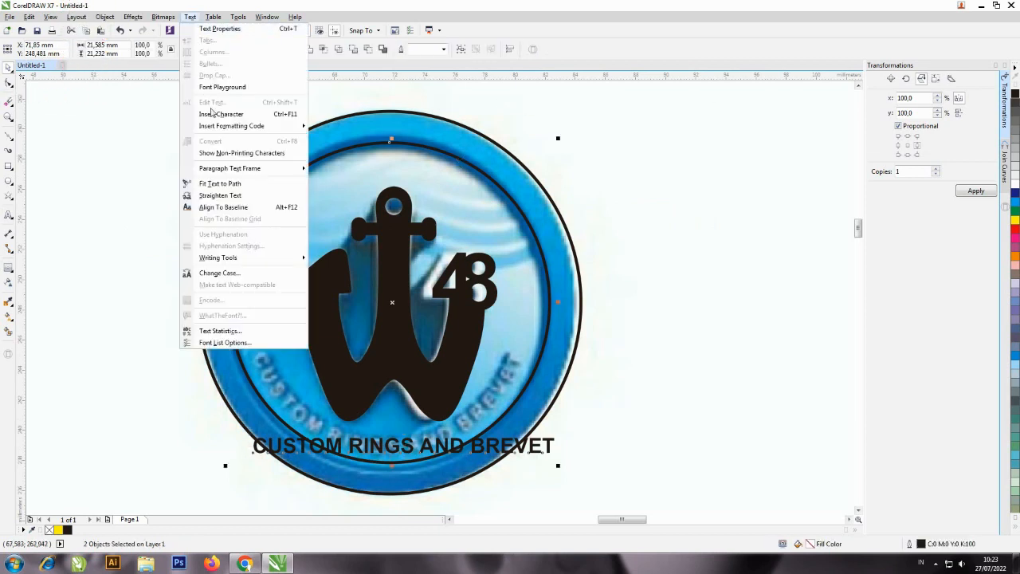
pyautogui.click(220, 183)
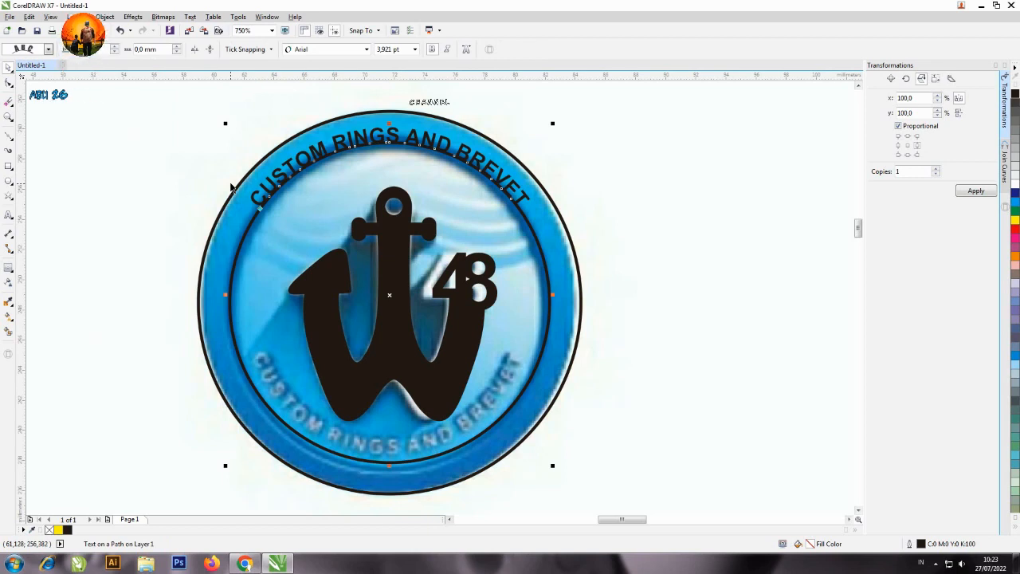
pyautogui.click(195, 51)
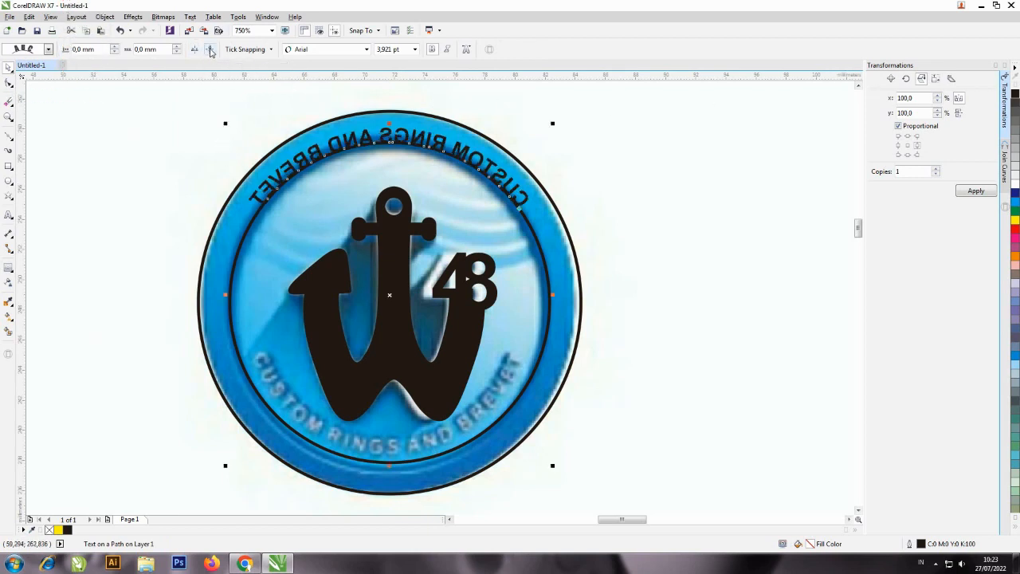
pyautogui.click(209, 50)
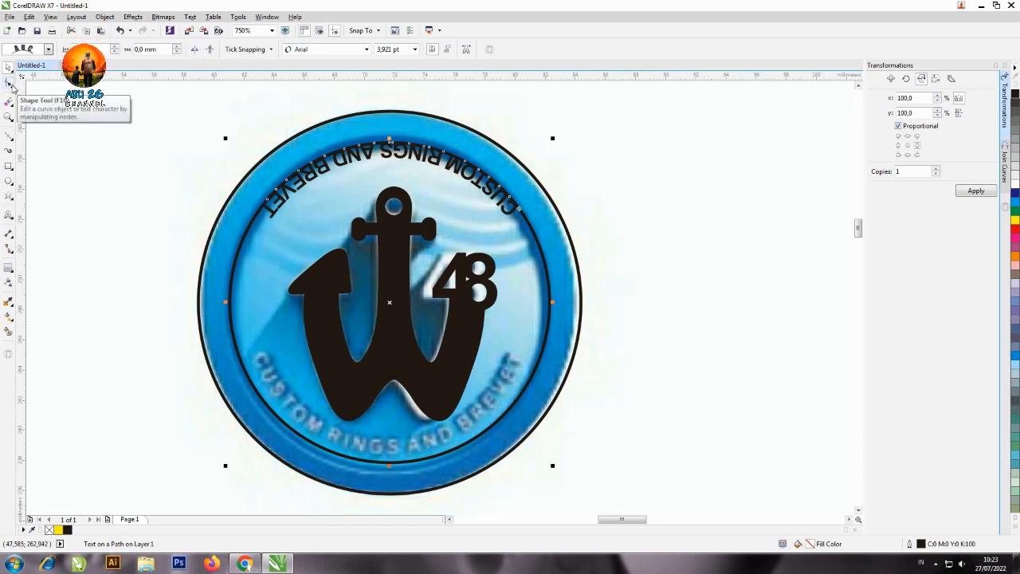
# Move the text along its path to the inside bottom of the inner circle, over the reference lettering.
pyautogui.click(10, 83)
pyautogui.click(388, 160)
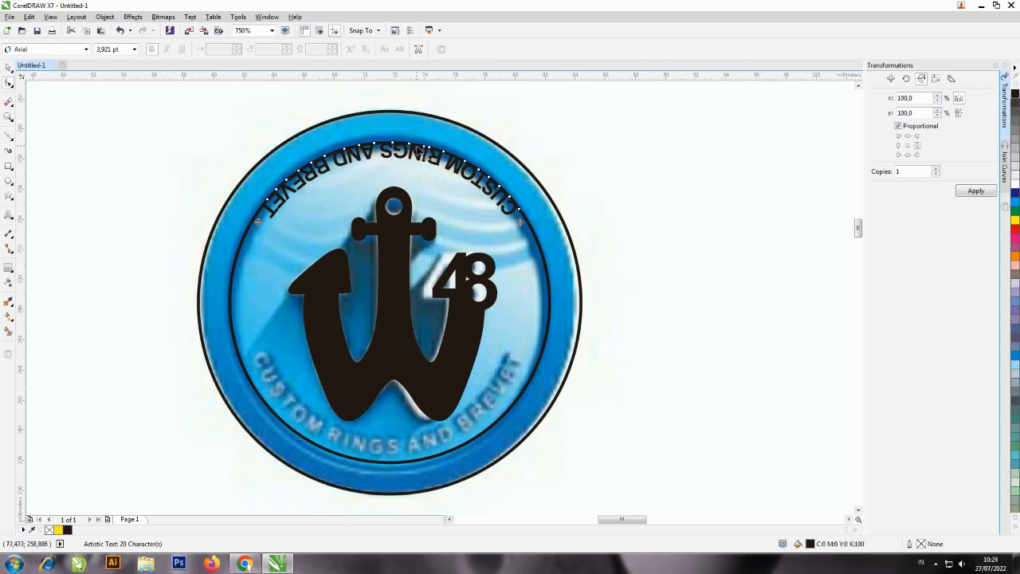
pyautogui.press('space')
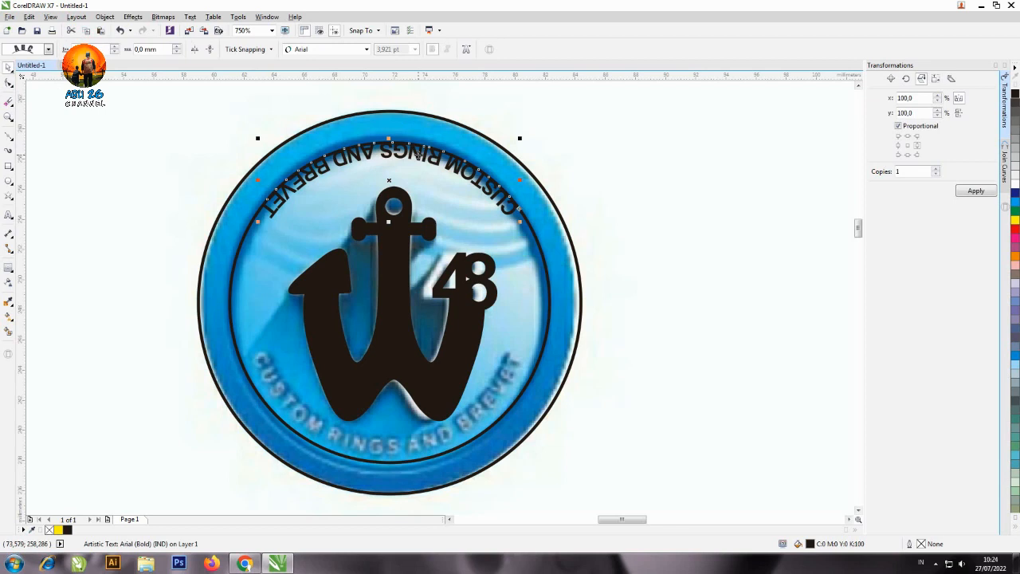
pyautogui.moveTo(417, 154); pyautogui.dragTo(364, 442)
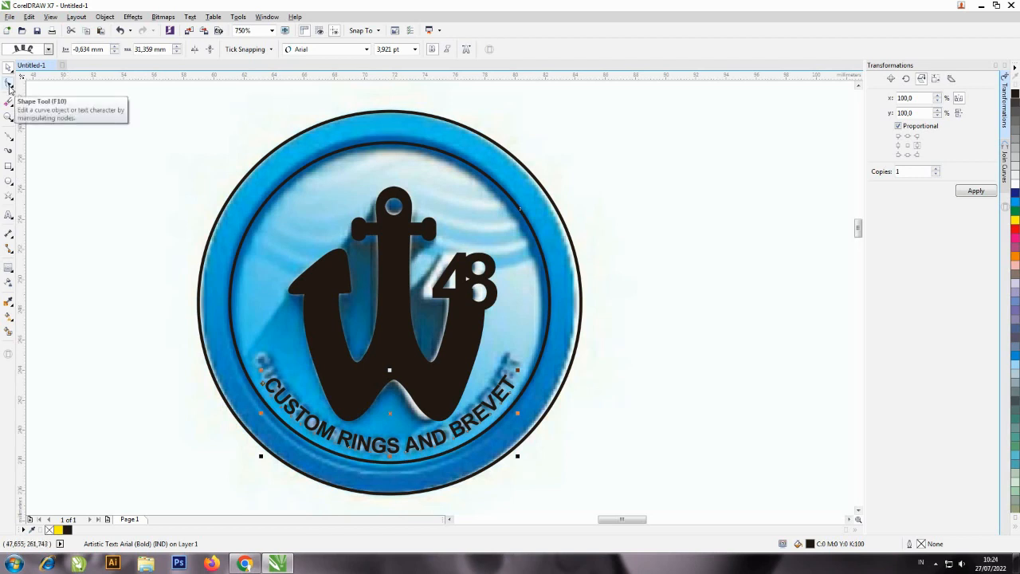
# Widen the character spacing of the curved text until it spans the same arc as the reference lettering.
pyautogui.click(10, 85)
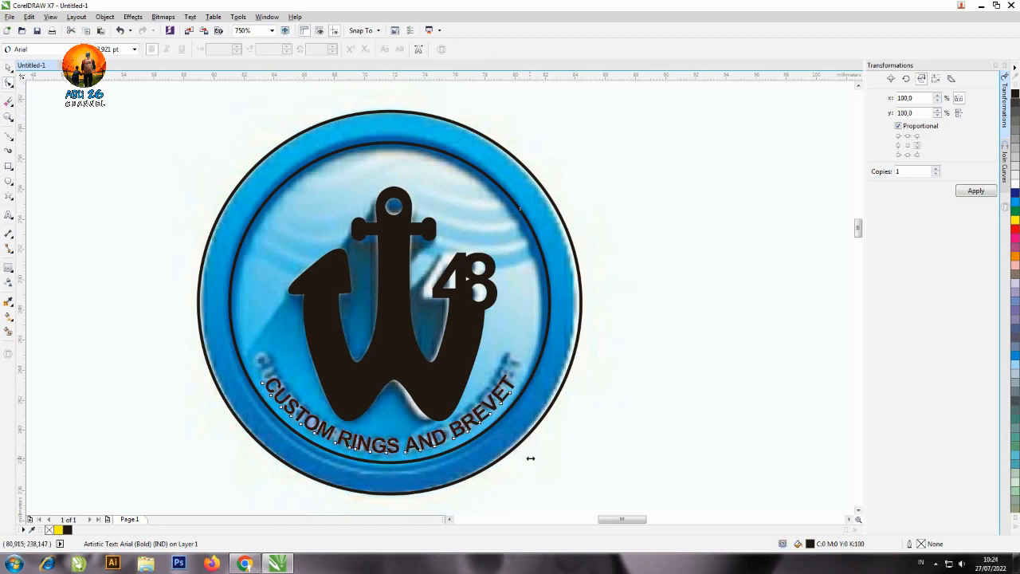
pyautogui.moveTo(518, 456); pyautogui.dragTo(532, 456)
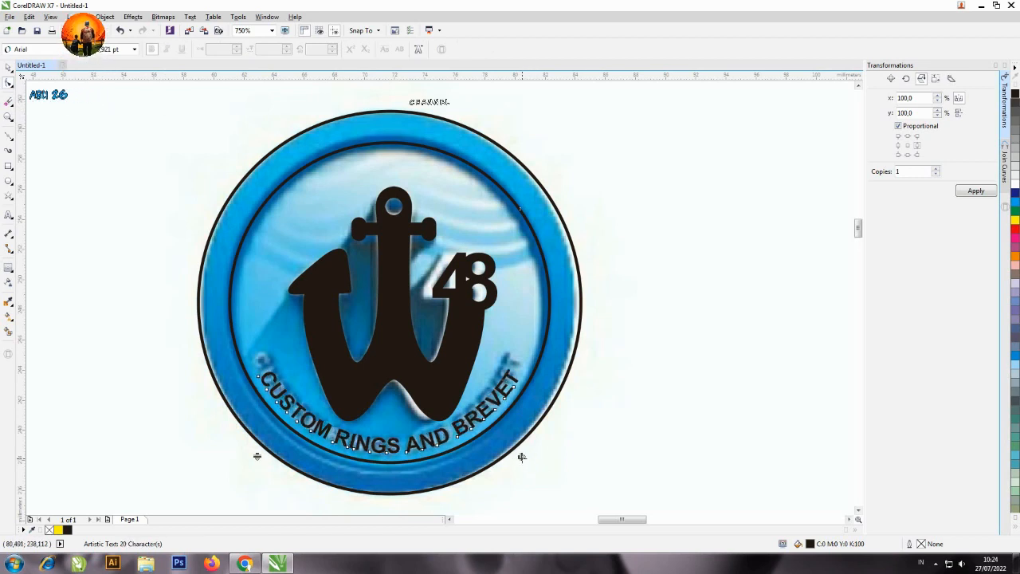
pyautogui.moveTo(546, 451); pyautogui.dragTo(552, 457)
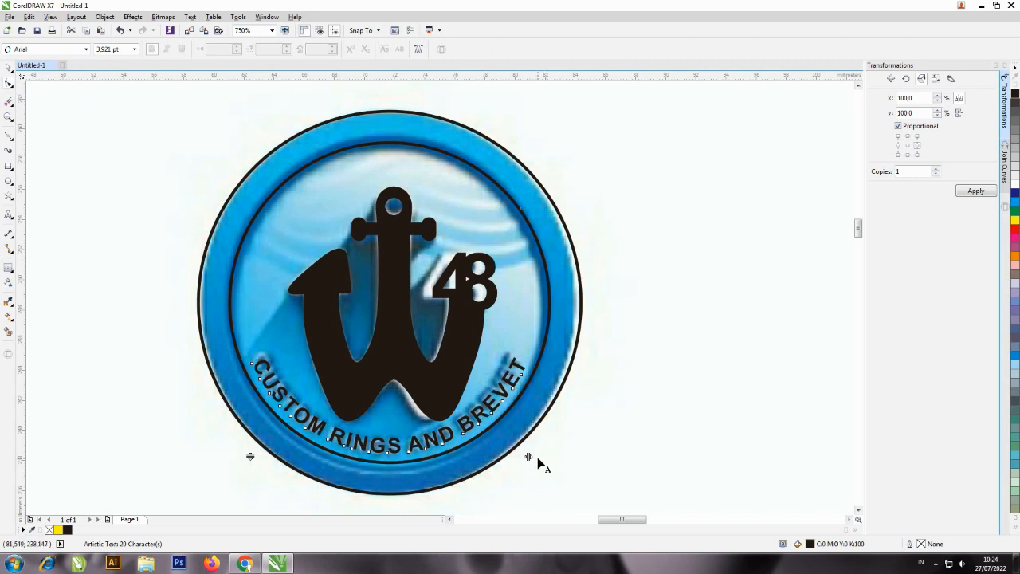
pyautogui.click(12, 71)
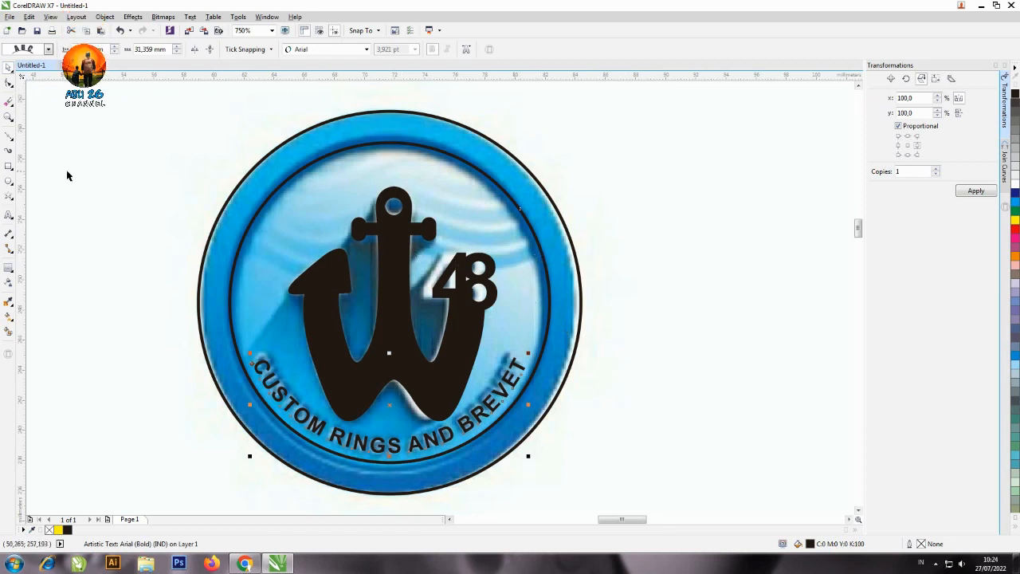
# Draw a Bézier wave line across the whole inner circle behind the W48 emblem, passing over the 8 and the anchor shank.
pyautogui.click(8, 139)
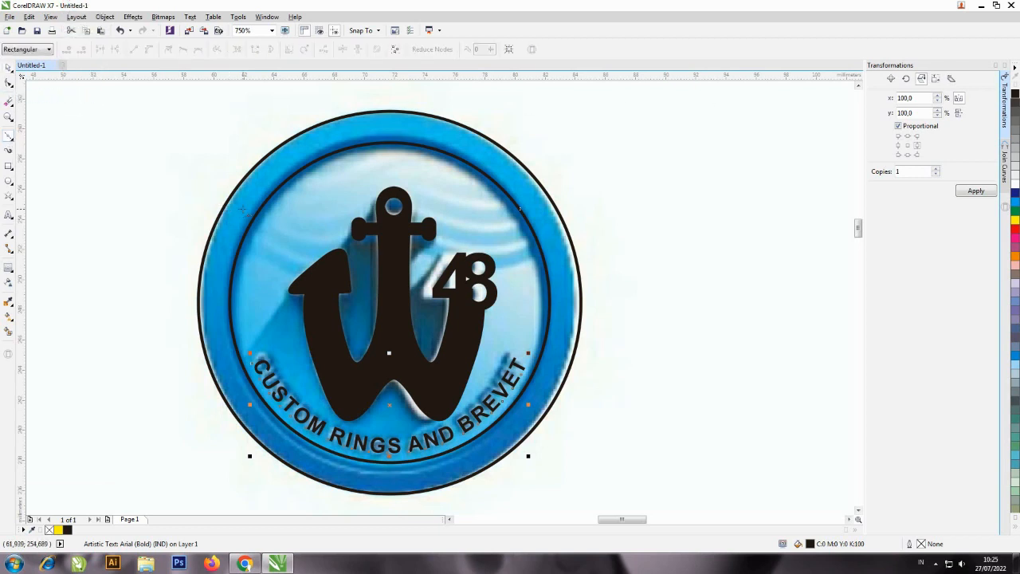
pyautogui.click(548, 247)
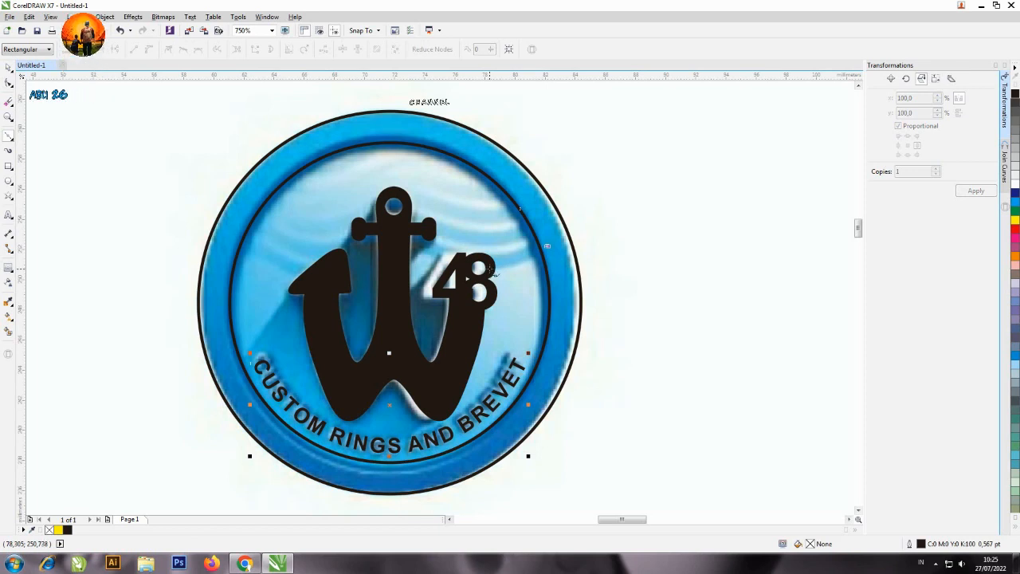
pyautogui.moveTo(488, 269); pyautogui.dragTo(517, 271)
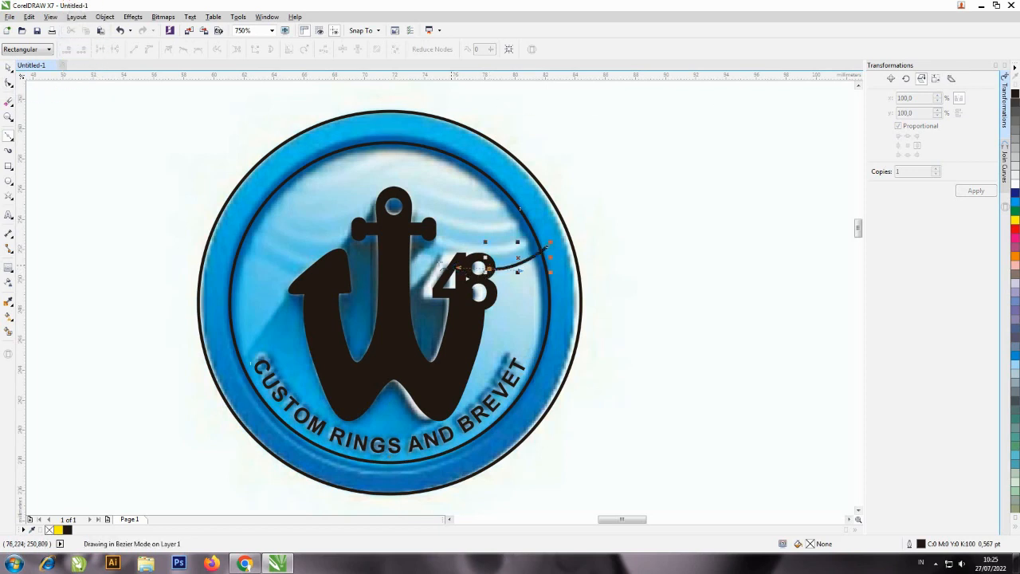
pyautogui.moveTo(402, 247); pyautogui.dragTo(392, 247)
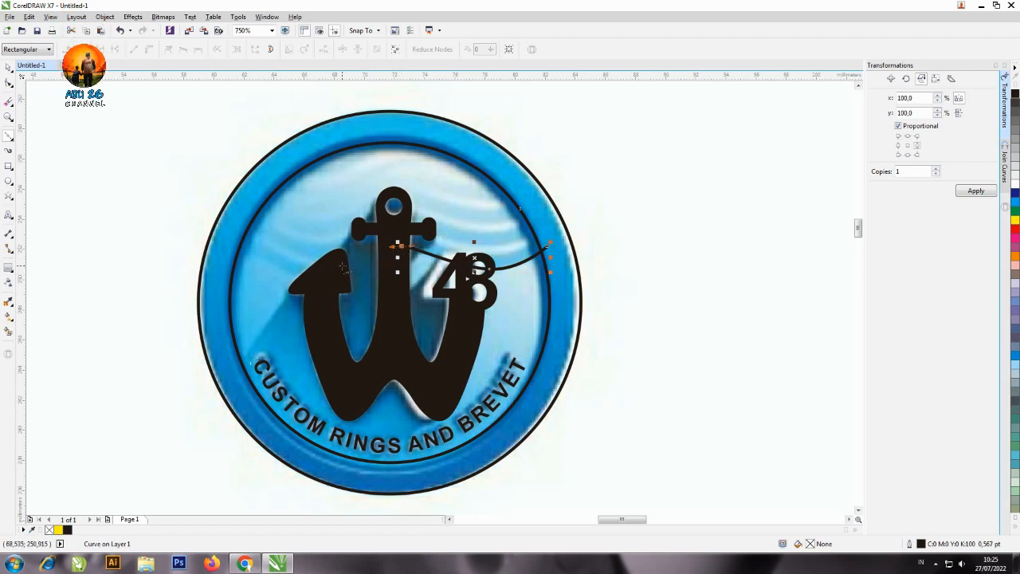
pyautogui.moveTo(345, 266); pyautogui.dragTo(314, 294)
pyautogui.moveTo(238, 244); pyautogui.dragTo(235, 241)
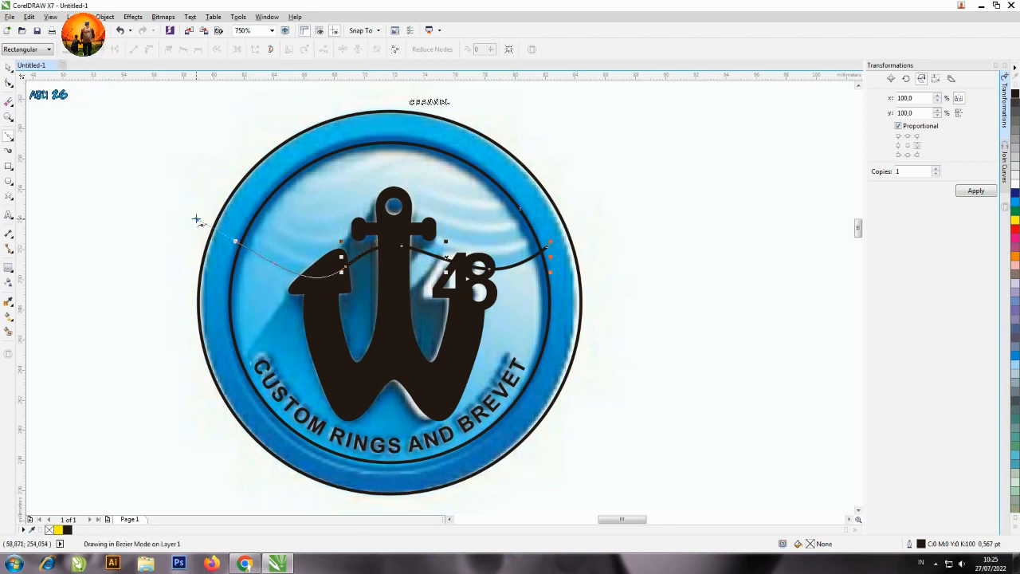
pyautogui.press('space')
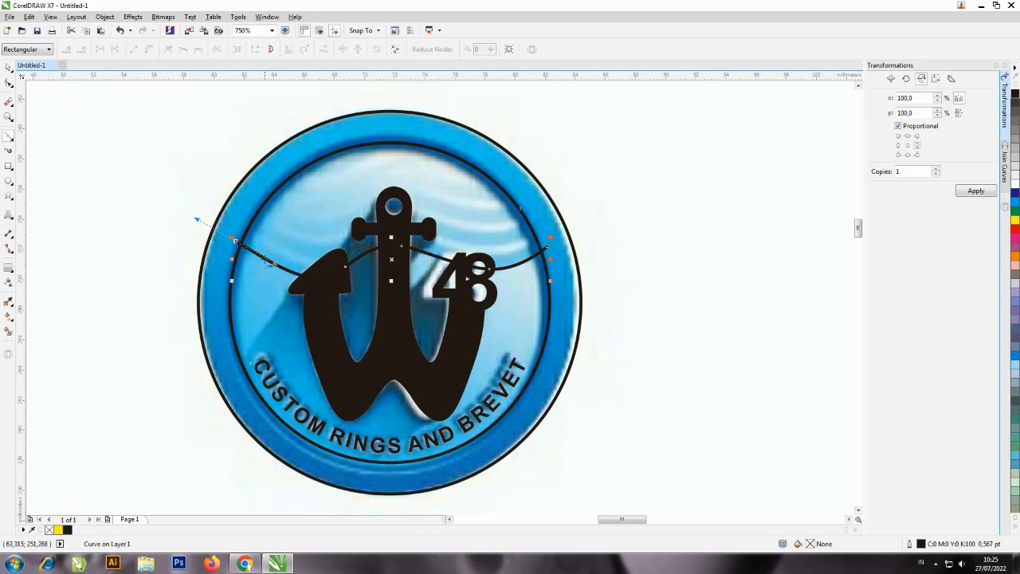
# Close the wave line into a shape with segments running around the outside of the ring's upper half back to its starting point.
pyautogui.click(228, 149)
pyautogui.click(354, 102)
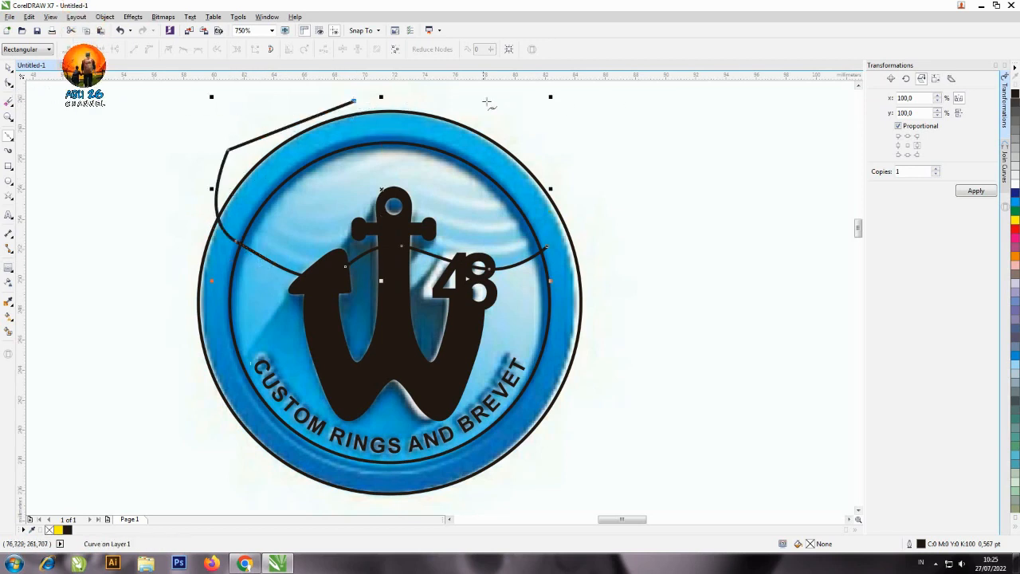
pyautogui.click(487, 101)
pyautogui.click(556, 150)
pyautogui.click(582, 181)
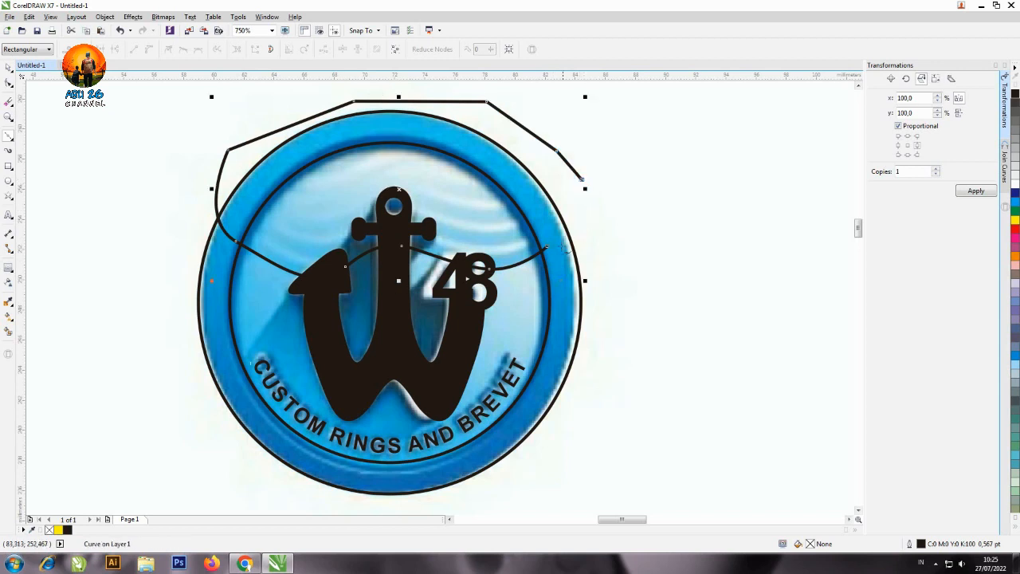
pyautogui.click(547, 247)
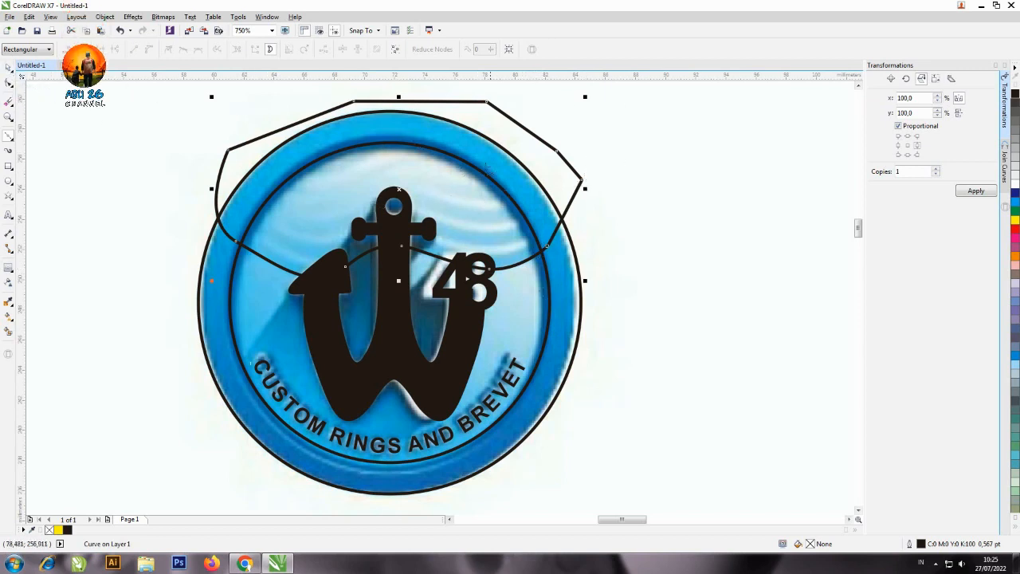
pyautogui.press('space')
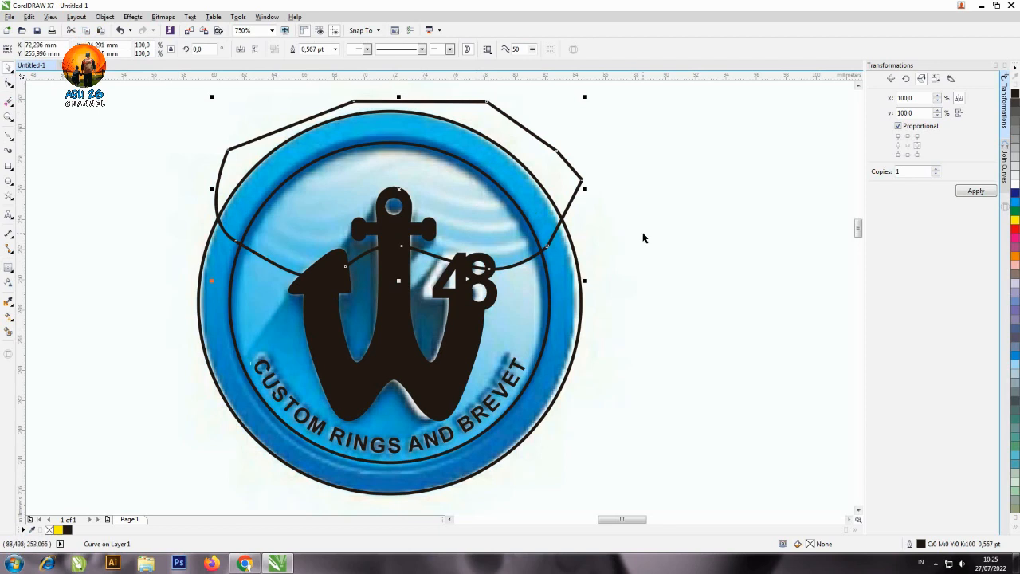
pyautogui.press('space')
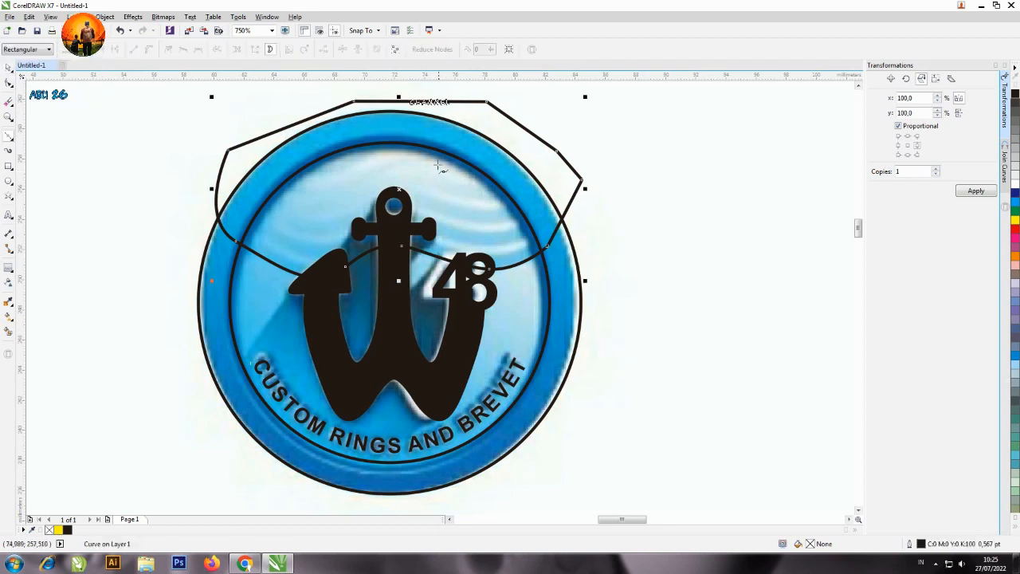
pyautogui.press('space')
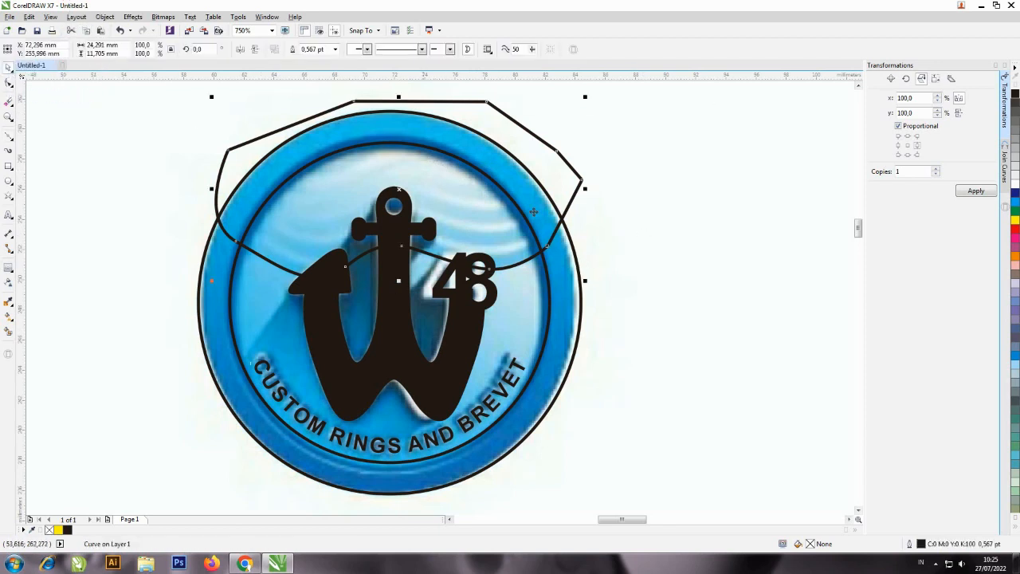
pyautogui.click(643, 235)
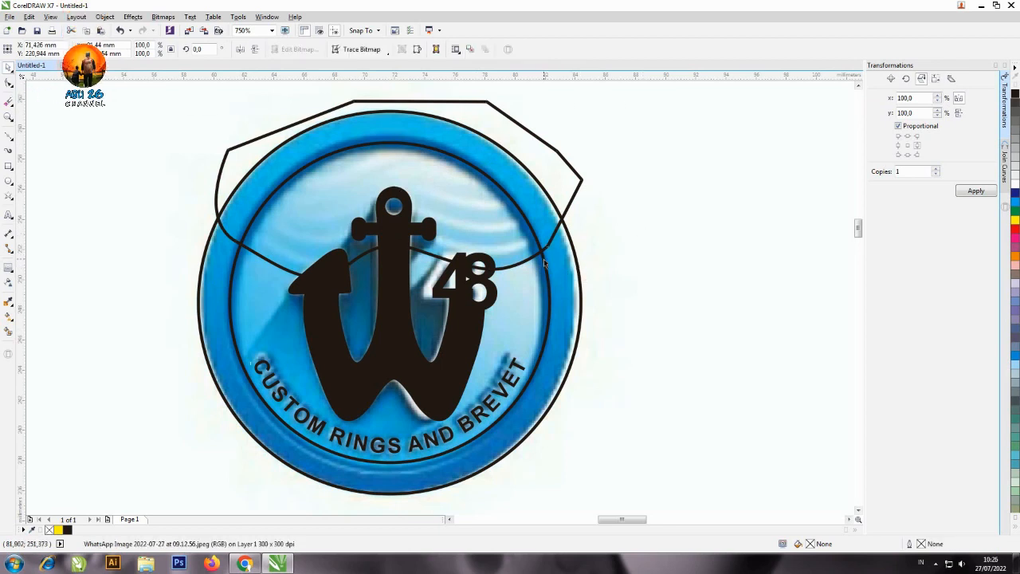
pyautogui.click(544, 261)
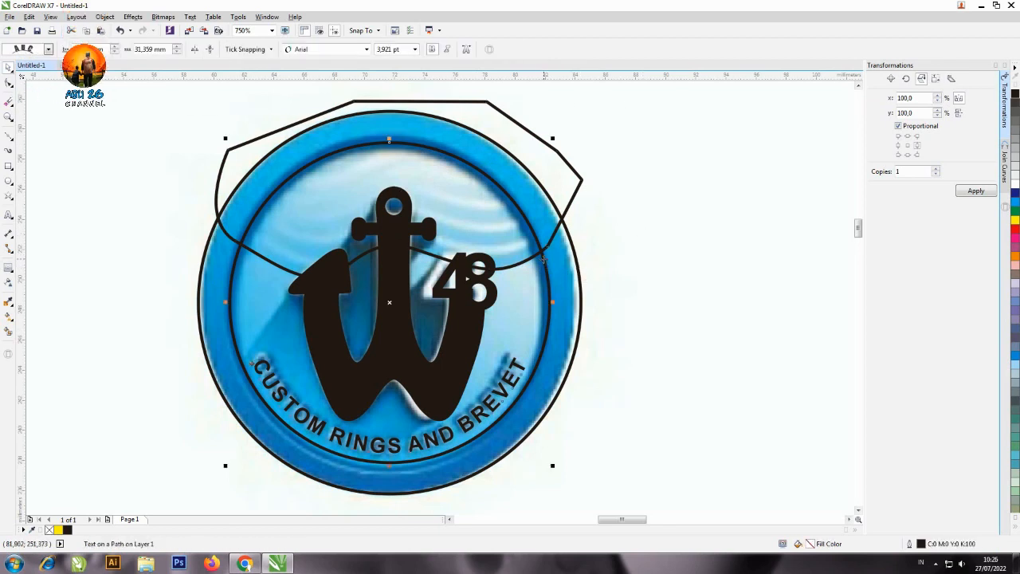
pyautogui.click(568, 175)
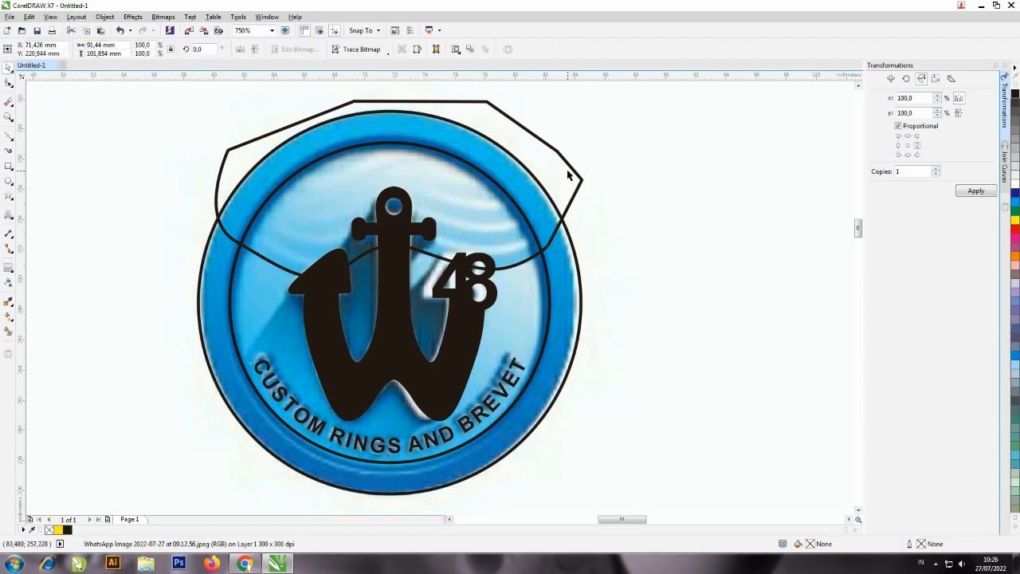
pyautogui.click(564, 176)
pyautogui.press('F10')
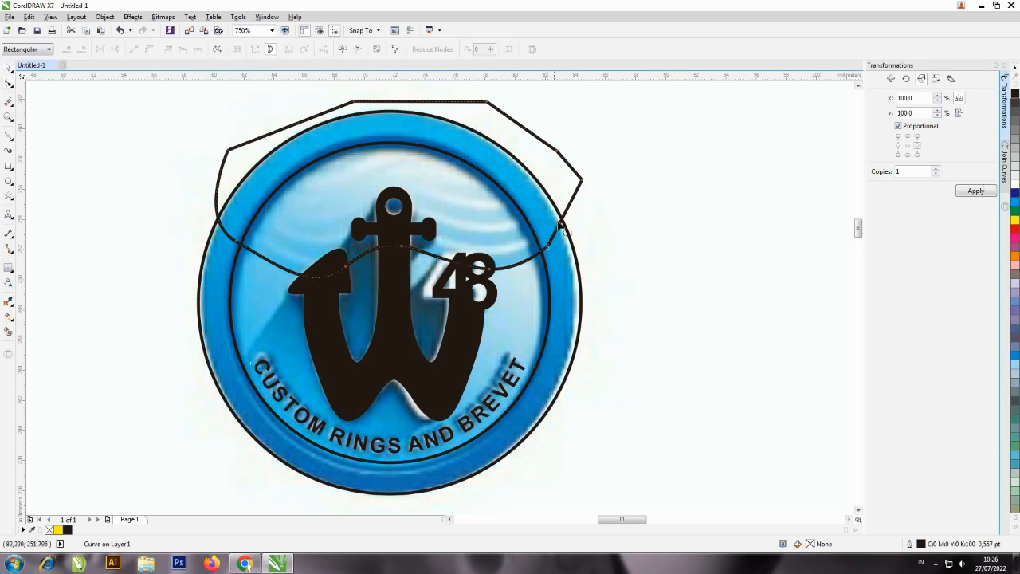
pyautogui.press('space')
pyautogui.click(548, 278)
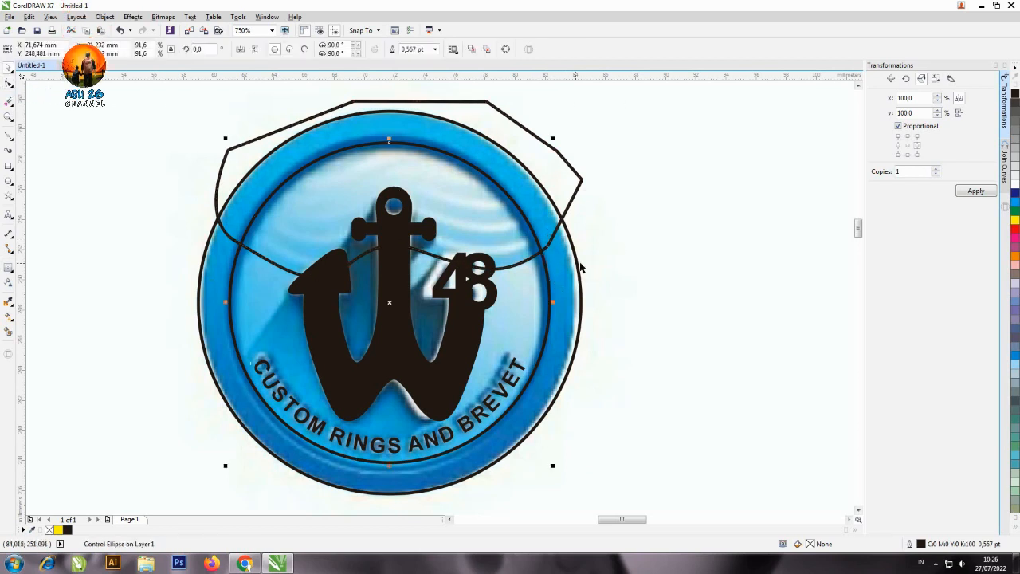
pyautogui.click(556, 279)
pyautogui.click(550, 279)
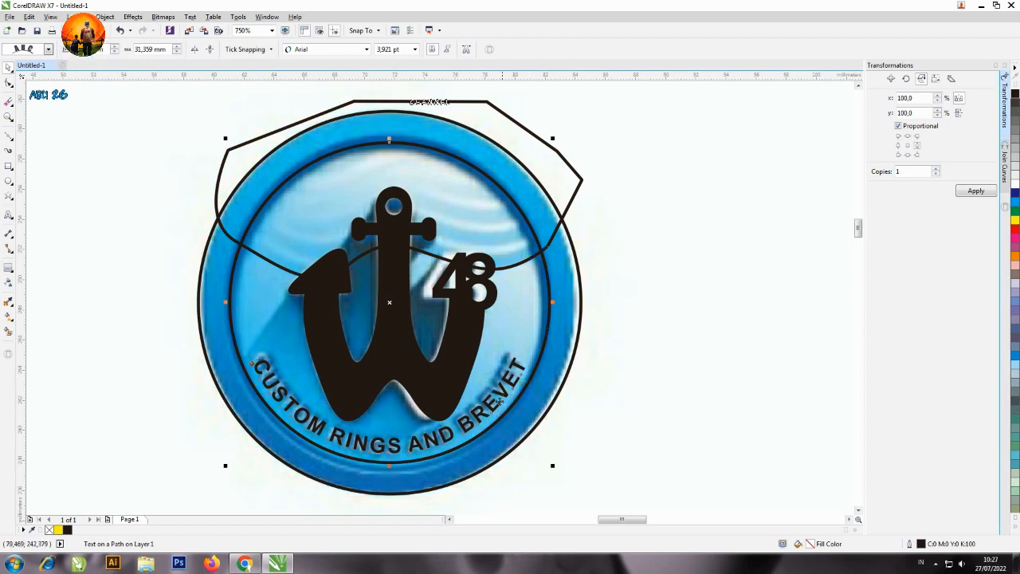
pyautogui.click(571, 177)
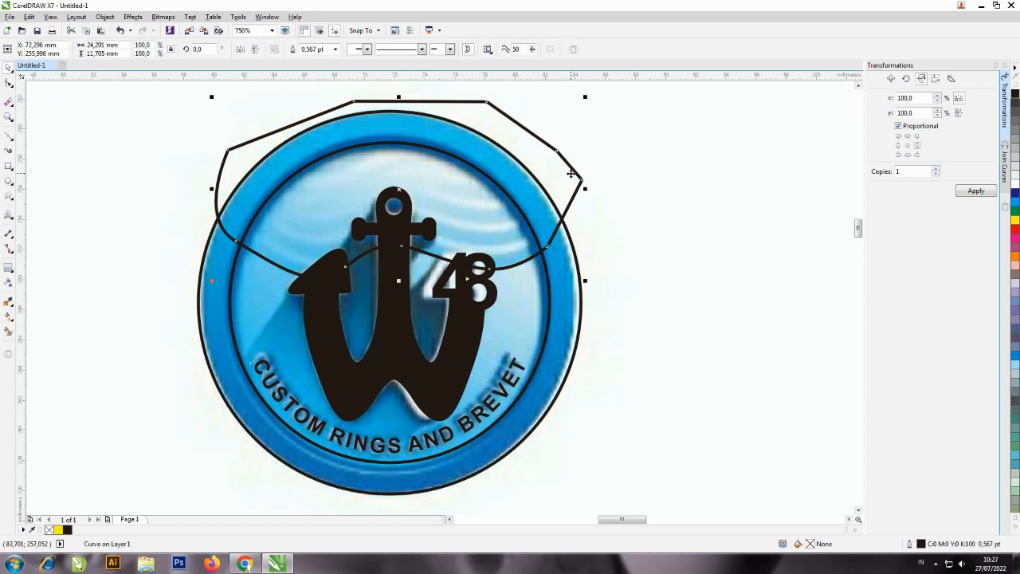
# Break the curved lettering apart from the inner circle so the two become separate objects.
pyautogui.click(547, 277)
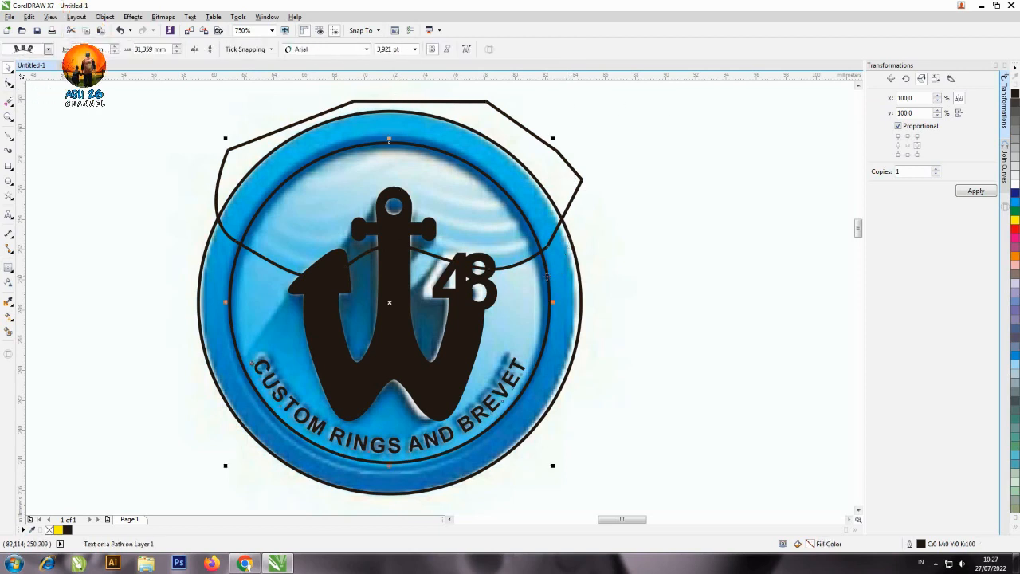
pyautogui.click(105, 17)
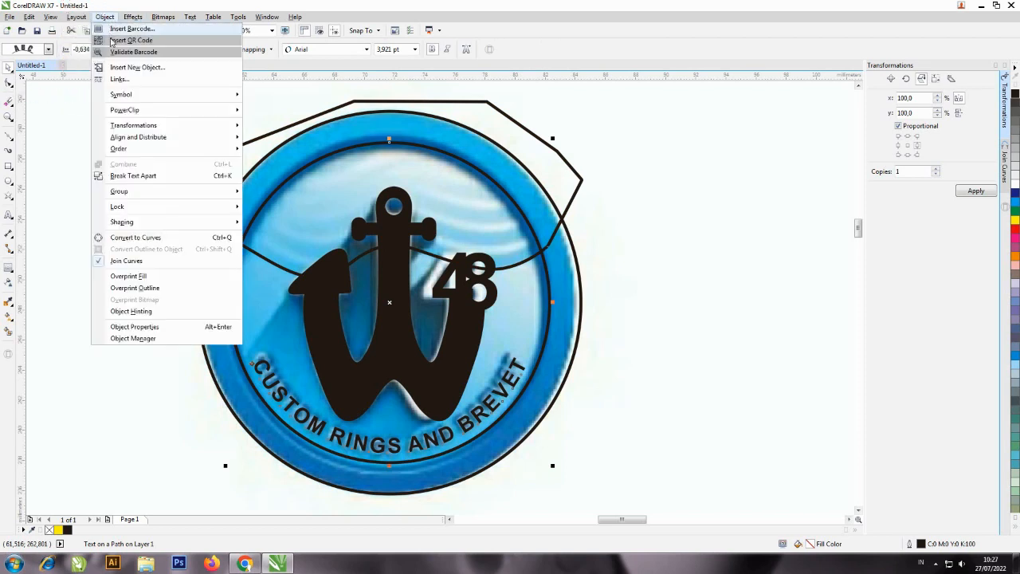
pyautogui.click(140, 176)
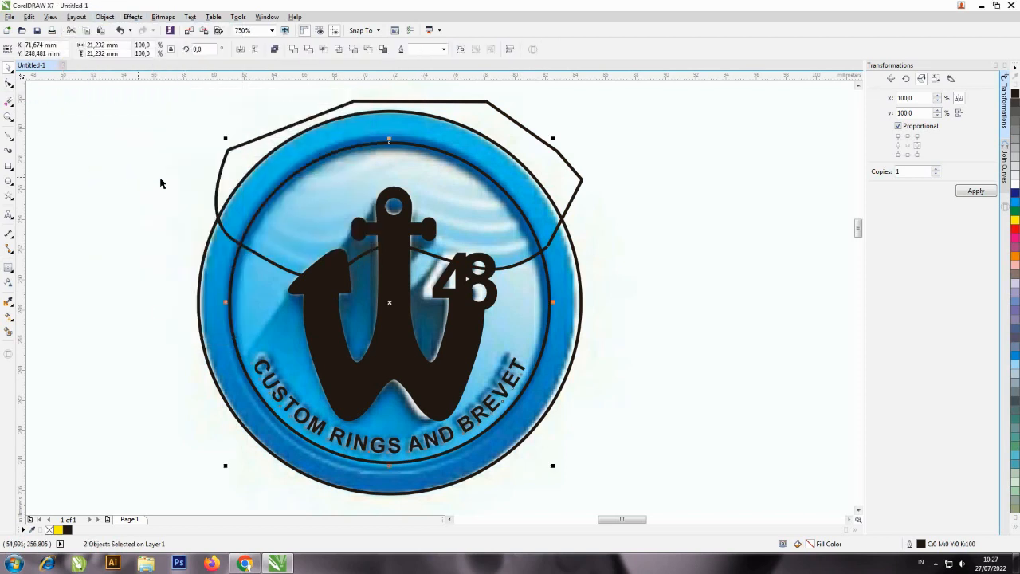
pyautogui.click(620, 174)
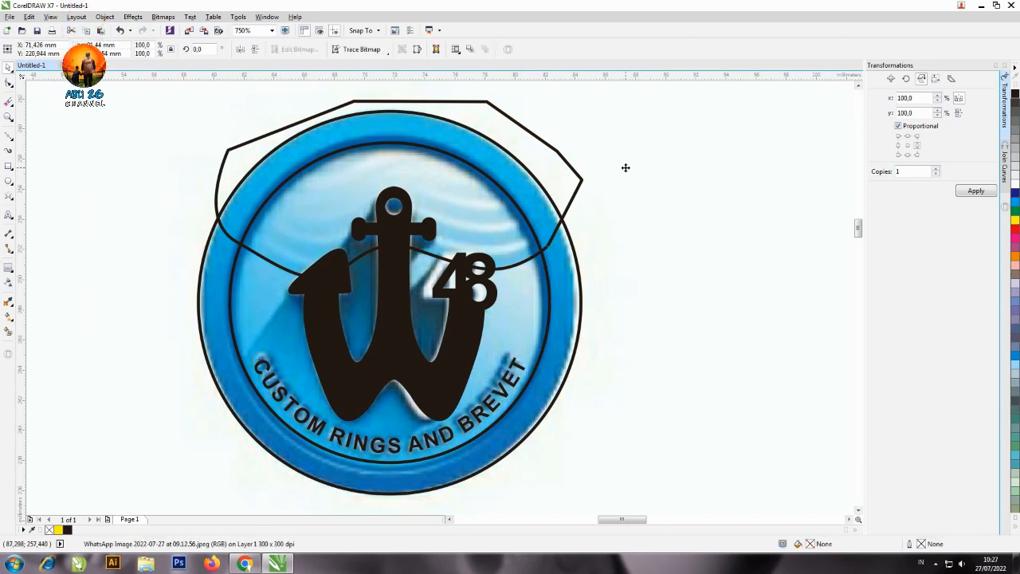
# Intersect the inner circle with the closed wave shape, and delete the original wave shape.
pyautogui.click(549, 275)
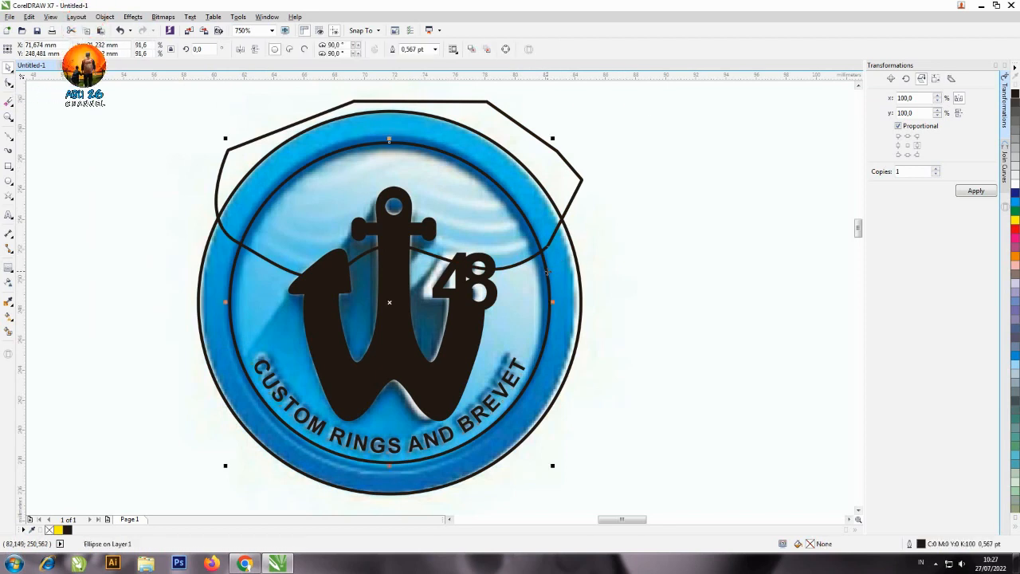
pyautogui.keyDown('shift'); pyautogui.click(560, 174); pyautogui.keyUp('shift')
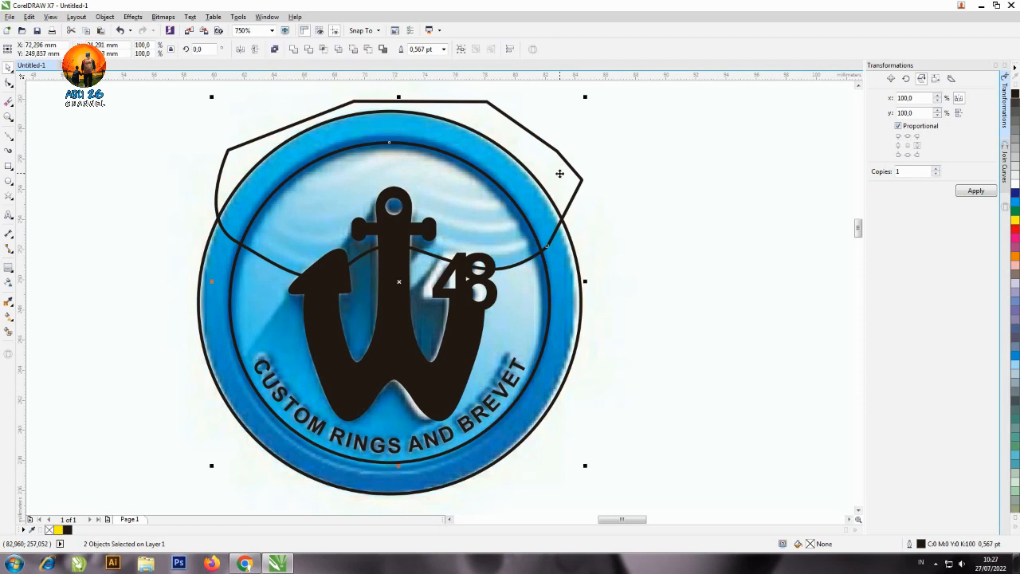
pyautogui.click(323, 51)
pyautogui.click(757, 139)
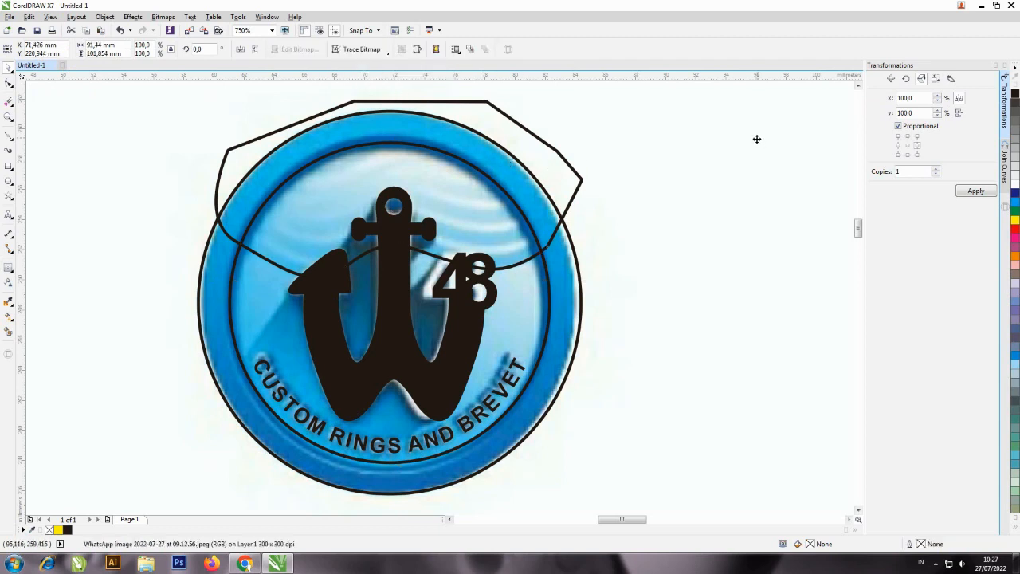
pyautogui.click(578, 177)
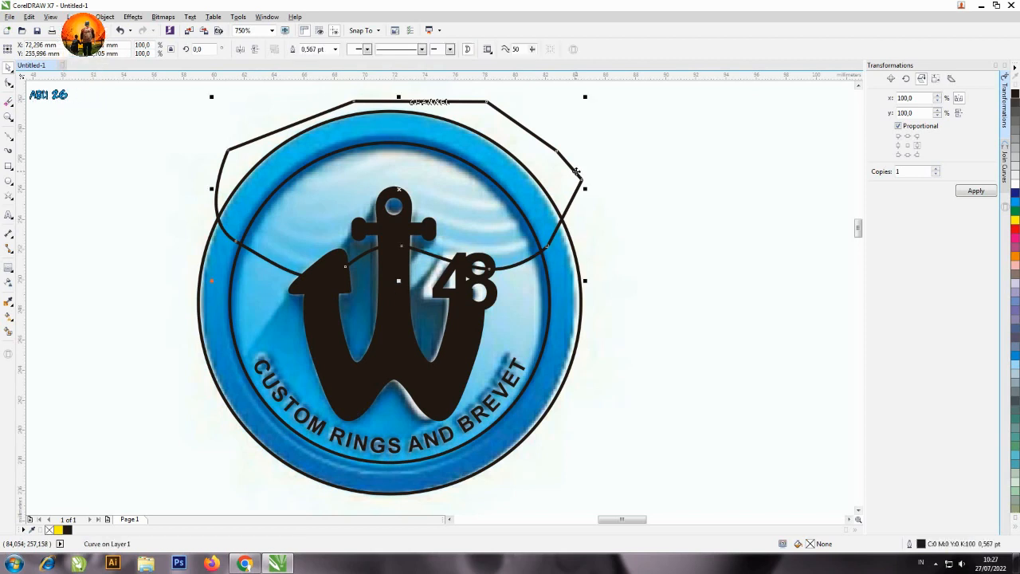
pyautogui.press('Delete')
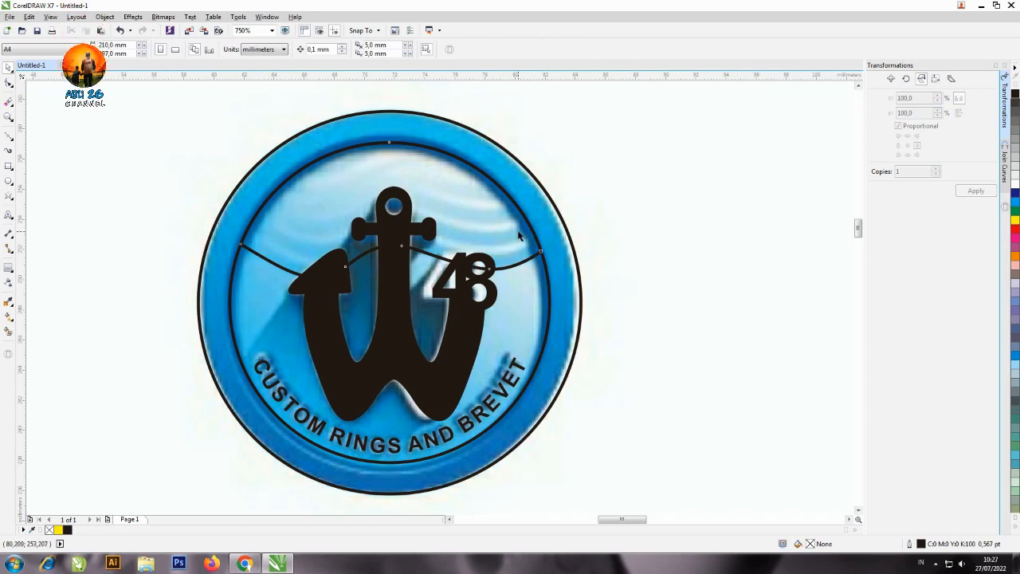
# Check the intersected wave shape by moving it outside the ring, and undo the move.
pyautogui.click(508, 208)
pyautogui.moveTo(346, 178); pyautogui.dragTo(689, 143)
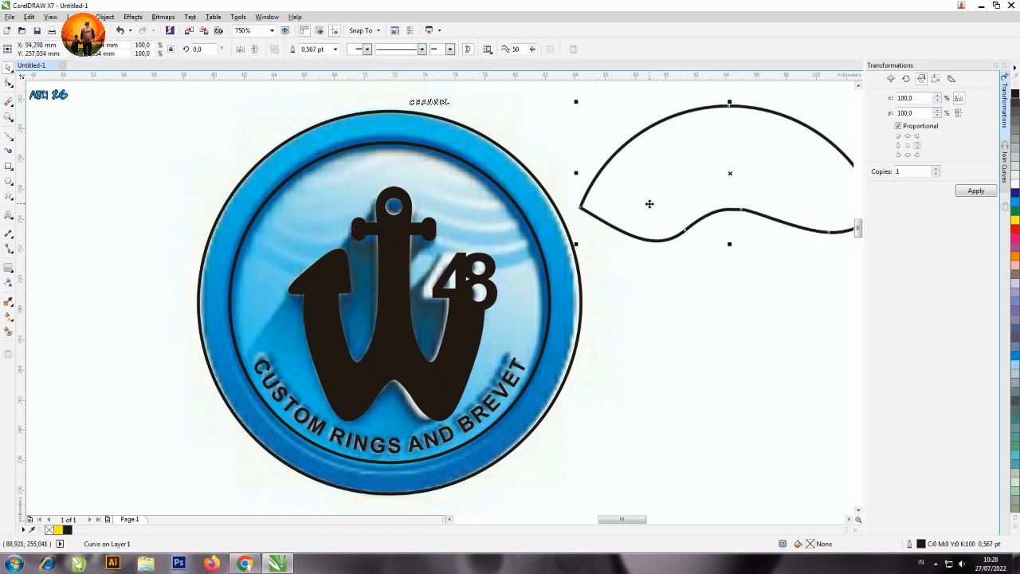
pyautogui.hotkey('ctrl', 'z')
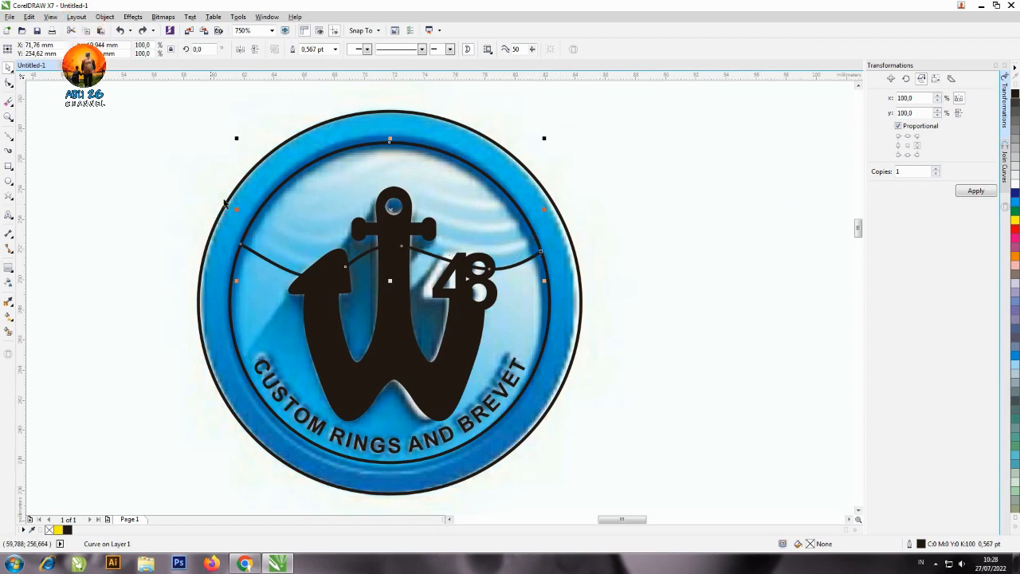
# Draw a second Bézier wave line just above the first, spanning the inner circle and ending slightly beyond its edge on both sides.
pyautogui.click(8, 137)
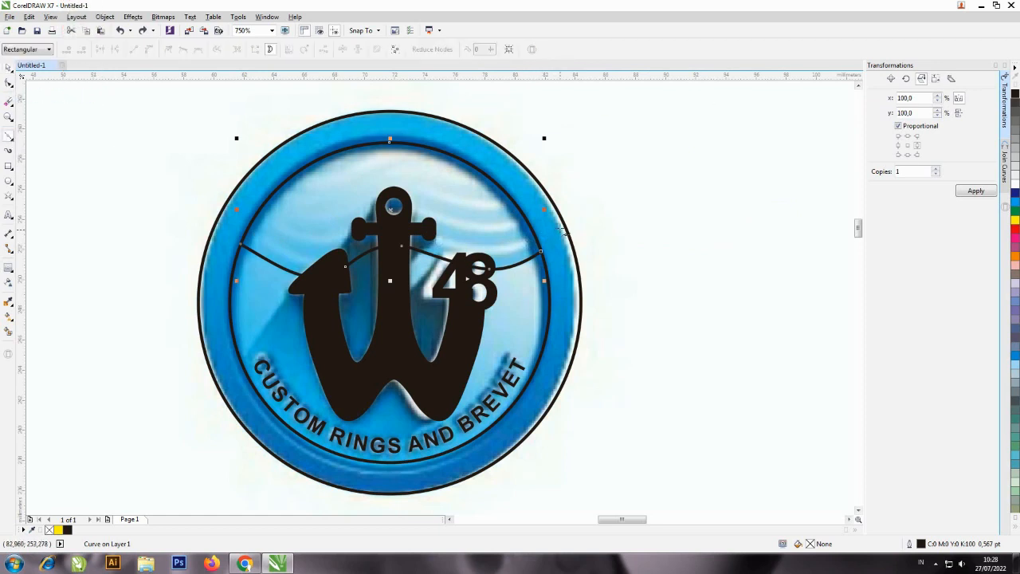
pyautogui.click(551, 230)
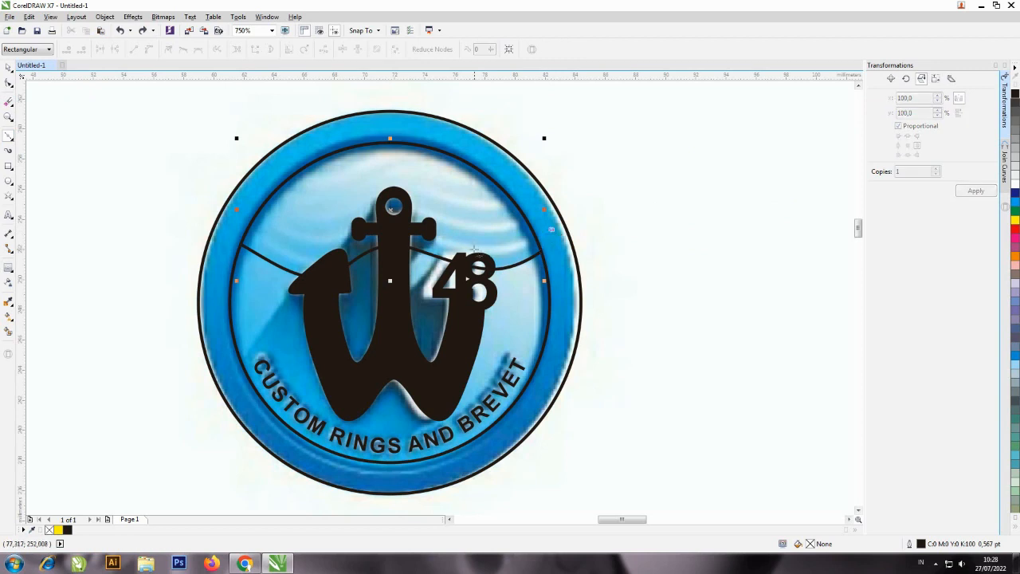
pyautogui.moveTo(400, 233)
pyautogui.mouseDown()
pyautogui.moveTo(354, 248)
pyautogui.moveTo(343, 265)
pyautogui.moveTo(340, 256)
pyautogui.mouseUp()
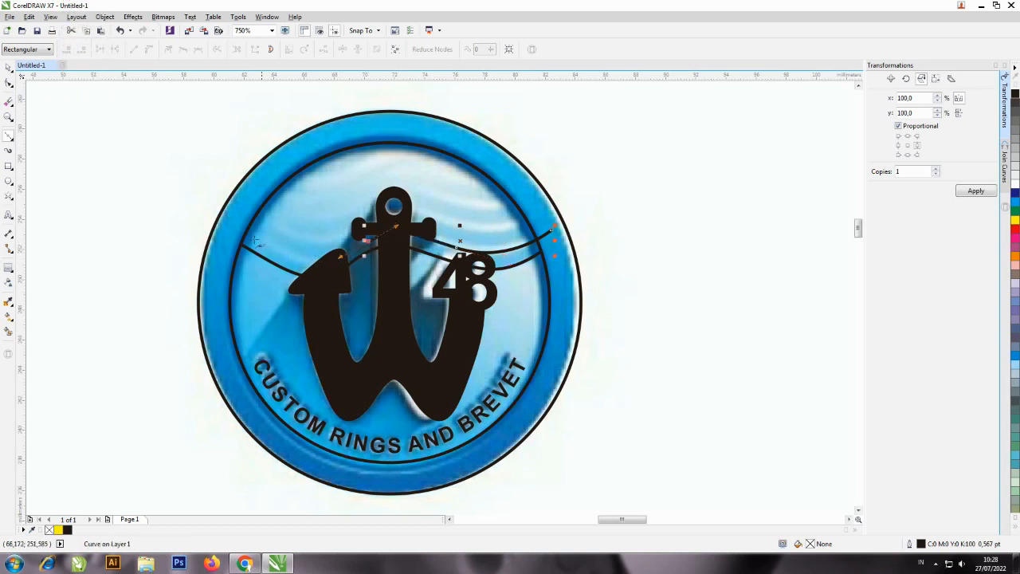
pyautogui.moveTo(240, 224); pyautogui.dragTo(165, 161)
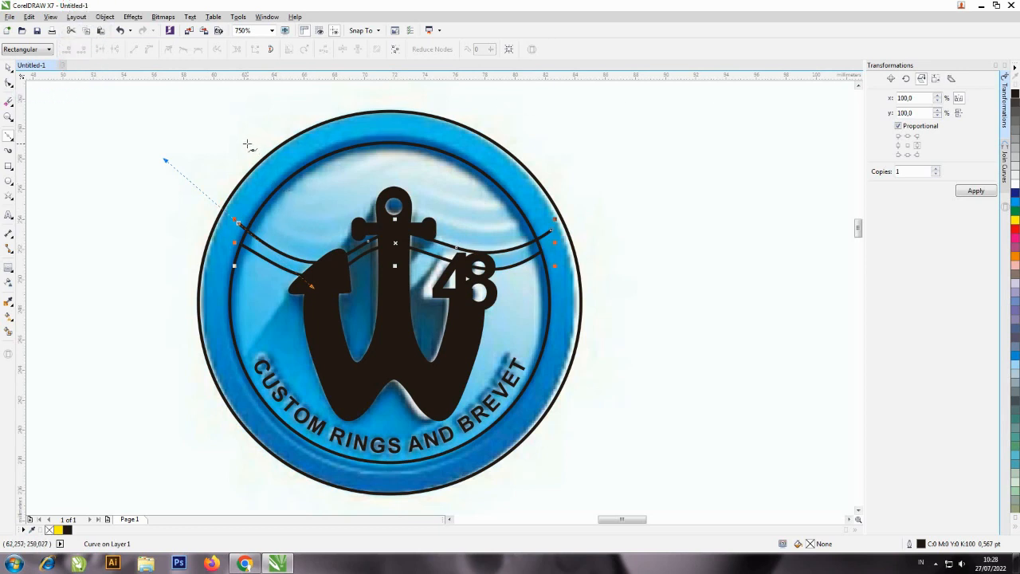
pyautogui.press('space')
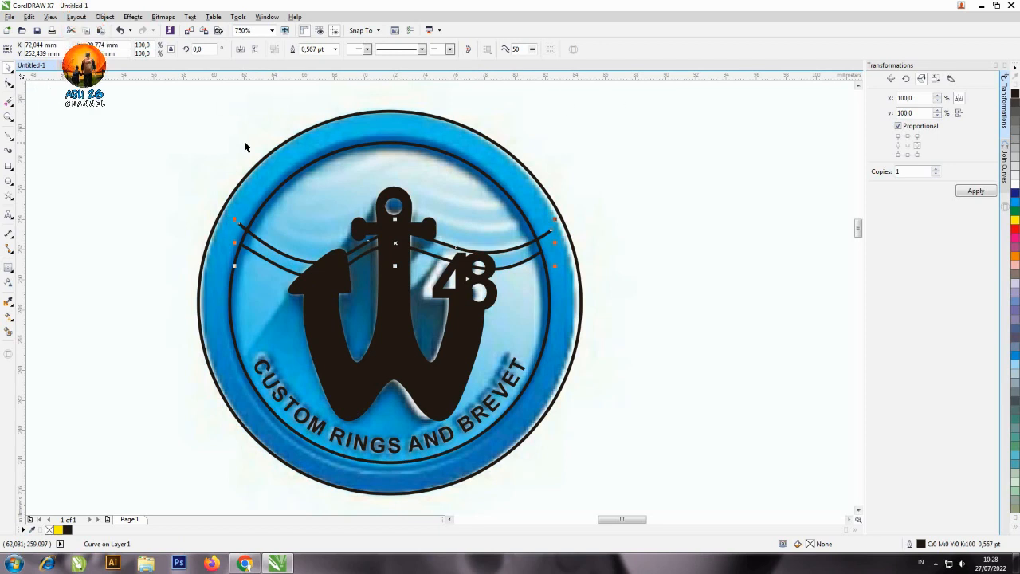
# Draw a third Bézier wave line just above the second, ending slightly beyond the inner circle on both sides.
pyautogui.press('F10')
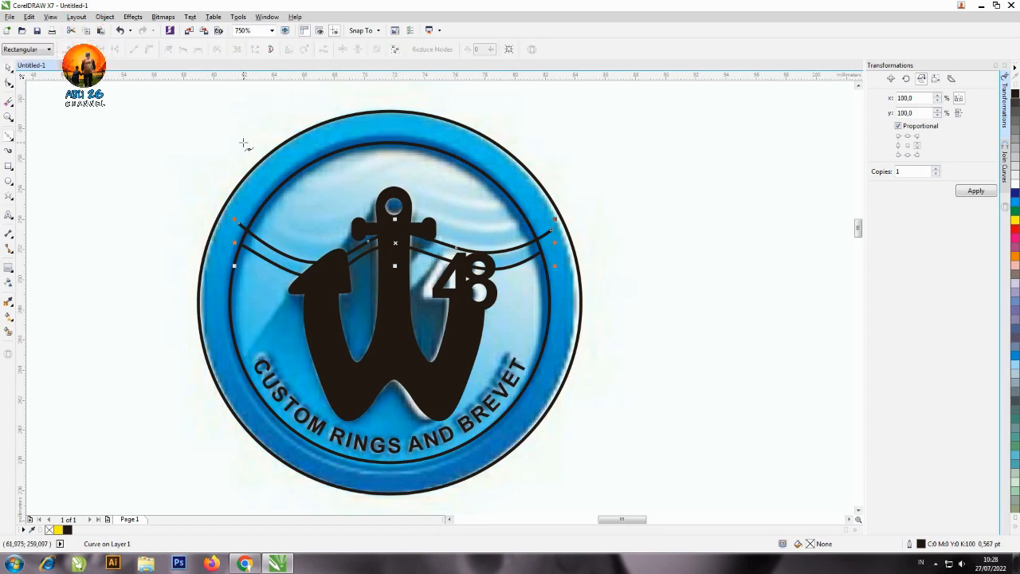
pyautogui.click(251, 210)
pyautogui.moveTo(337, 236)
pyautogui.mouseDown()
pyautogui.moveTo(436, 220)
pyautogui.moveTo(464, 229)
pyautogui.mouseUp()
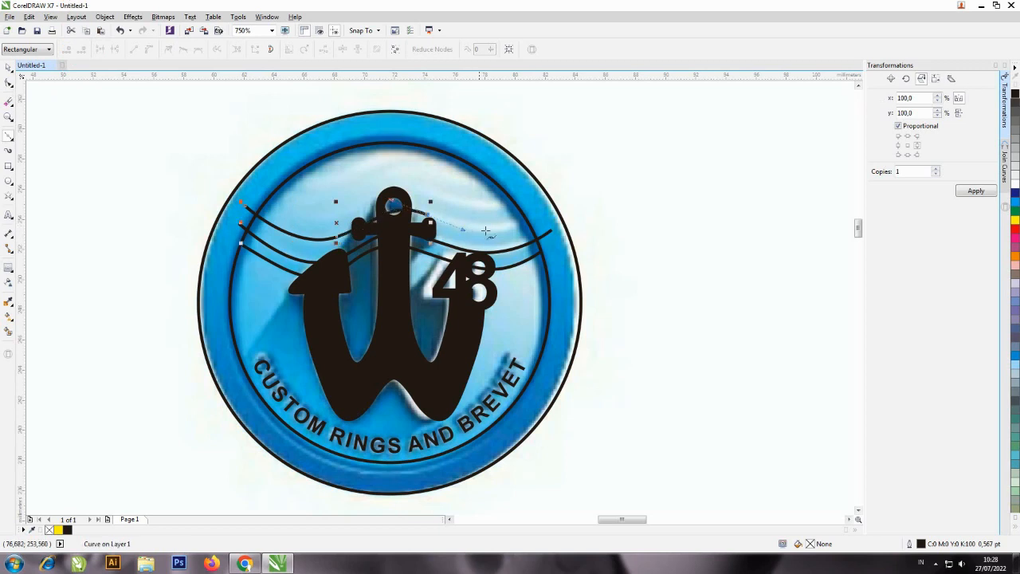
pyautogui.moveTo(539, 214); pyautogui.dragTo(574, 195)
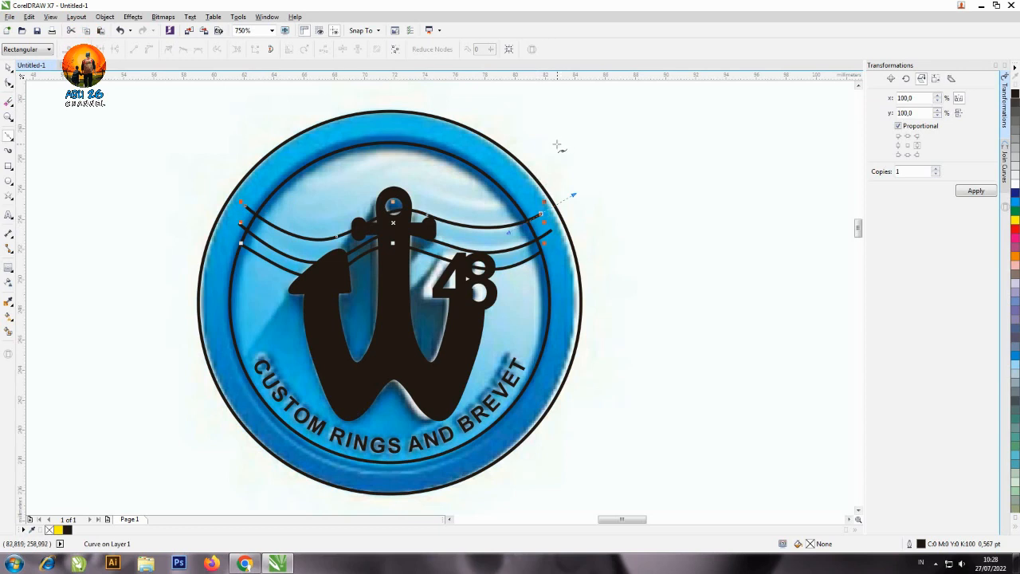
pyautogui.press('space')
# Draw a fourth Bézier wave line above the third, cresting at the top of the anchor ring and crossing the inner circle.
pyautogui.press('F10')
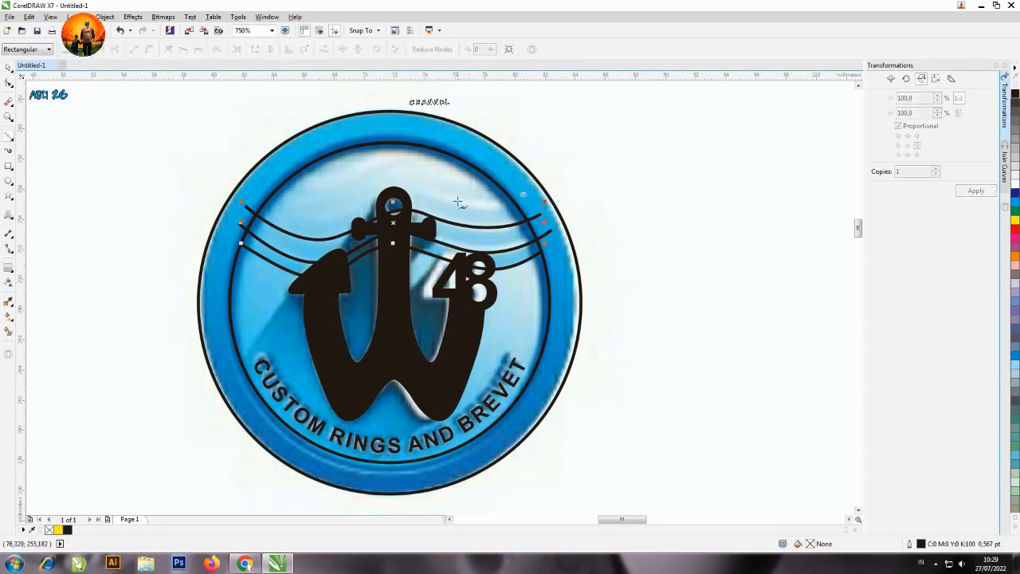
pyautogui.moveTo(452, 201)
pyautogui.mouseDown()
pyautogui.moveTo(393, 185)
pyautogui.moveTo(329, 212)
pyautogui.moveTo(277, 209)
pyautogui.moveTo(211, 154)
pyautogui.mouseUp()
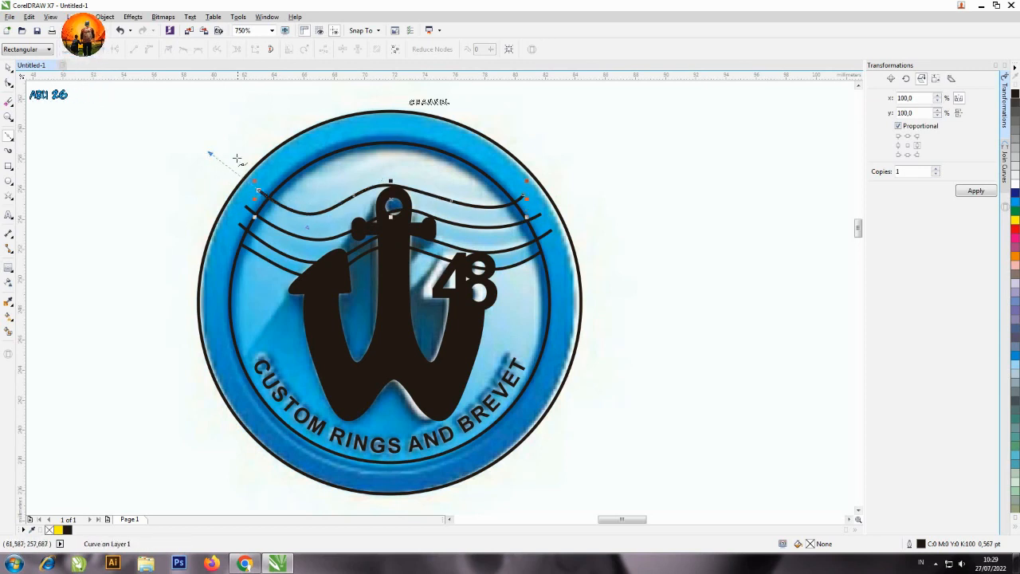
pyautogui.press('space')
# Draw a fifth Bézier wave line about 15.4 mm wide near the top of the inner circle, crossing its edge on both sides.
pyautogui.press('F10')
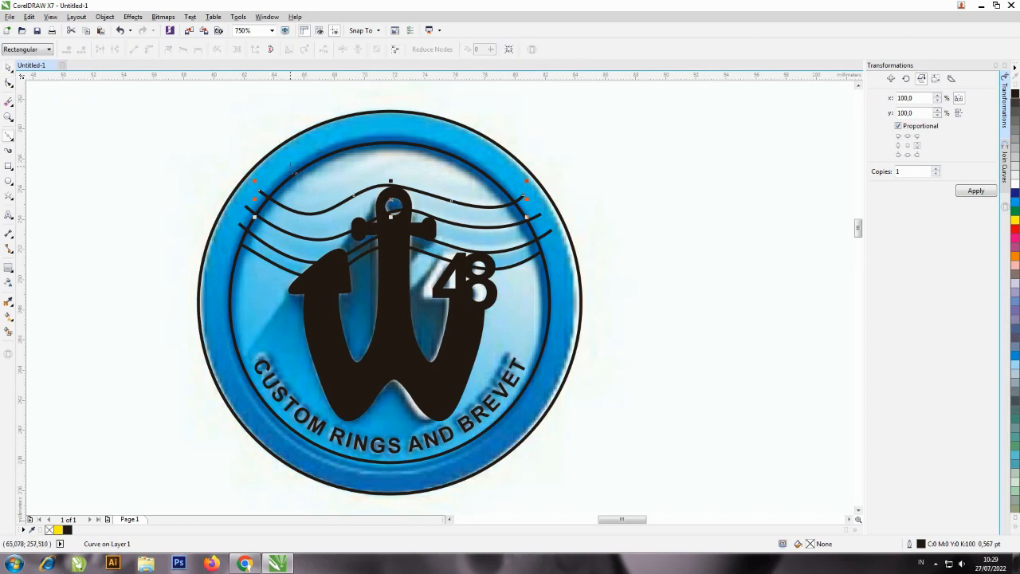
pyautogui.click(280, 164)
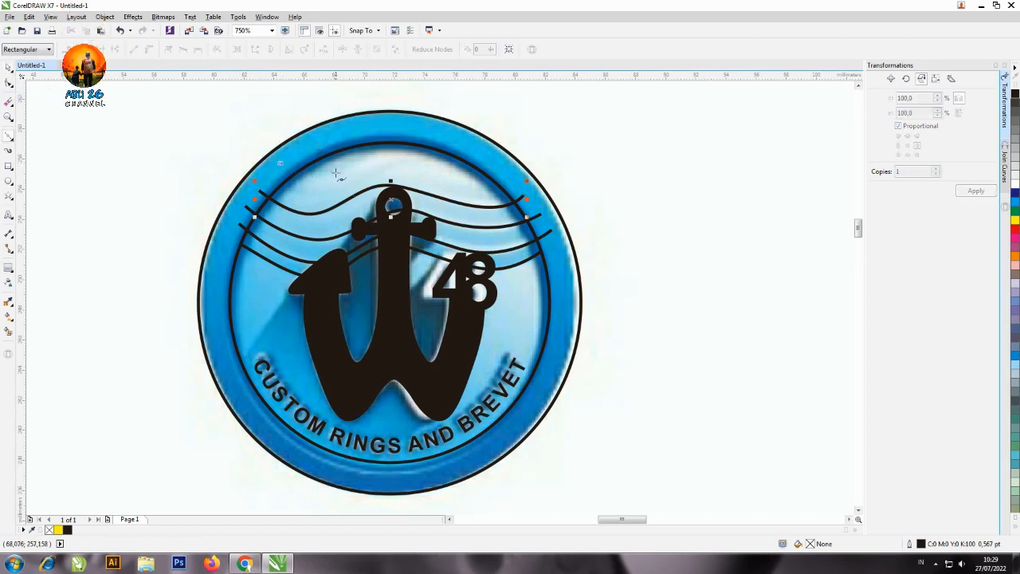
pyautogui.moveTo(344, 181)
pyautogui.mouseDown()
pyautogui.moveTo(372, 172)
pyautogui.moveTo(380, 156)
pyautogui.mouseUp()
pyautogui.moveTo(439, 168); pyautogui.dragTo(543, 159)
pyautogui.press('space')
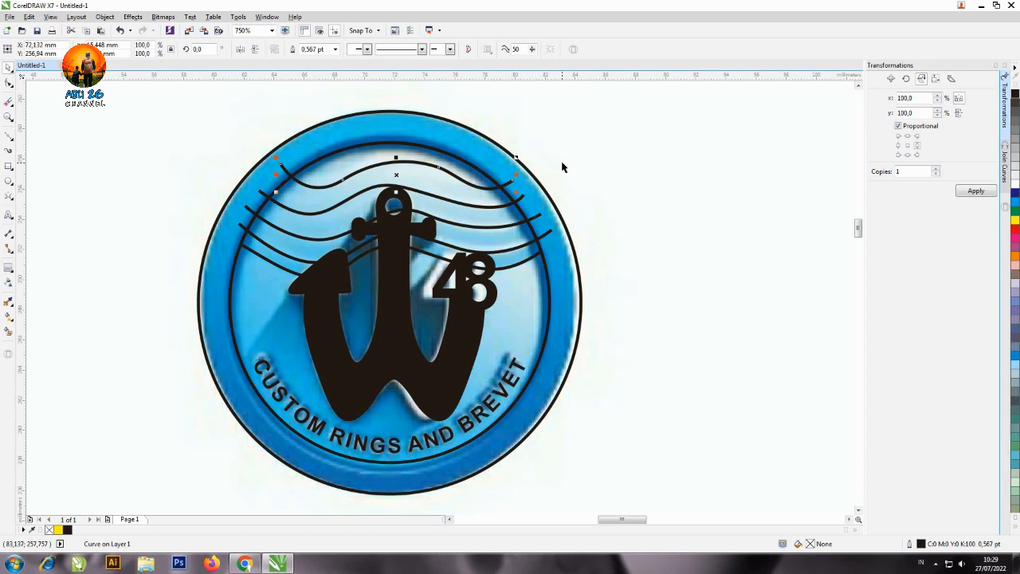
# Group the four open wave lines, and check the group by moving it outside the ring and undoing the move.
pyautogui.keyDown('shift'); pyautogui.click(529, 211); pyautogui.keyUp('shift')
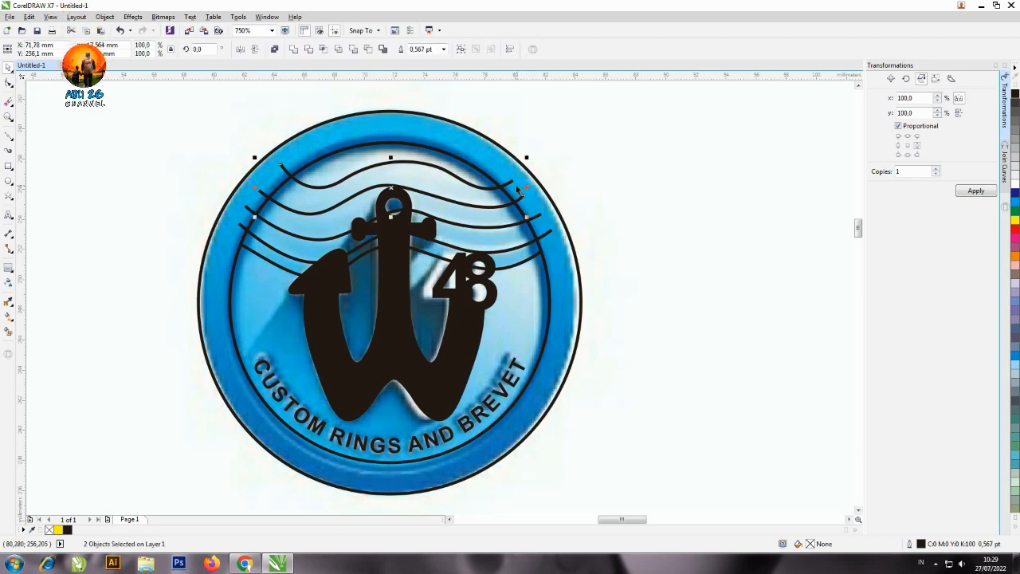
pyautogui.click(510, 183)
pyautogui.keyDown('shift'); pyautogui.click(538, 215); pyautogui.keyUp('shift')
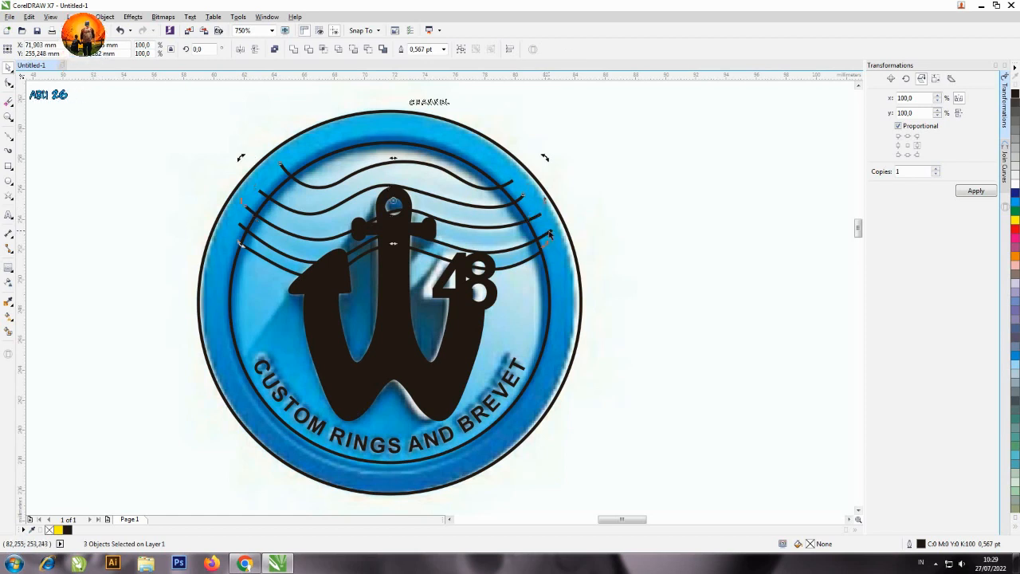
pyautogui.keyDown('shift'); pyautogui.click(547, 233); pyautogui.keyUp('shift')
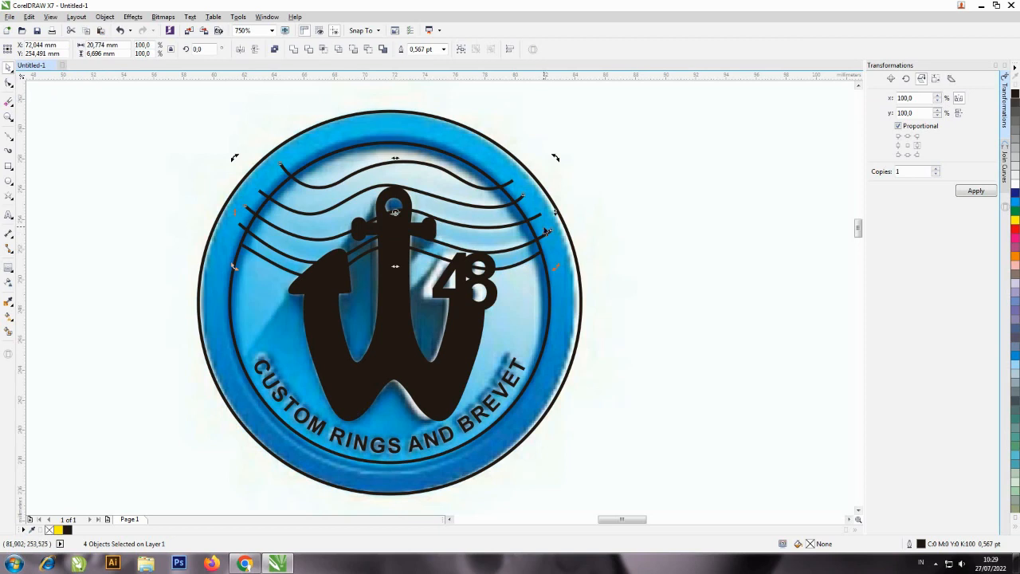
pyautogui.hotkey('ctrl', 'g')
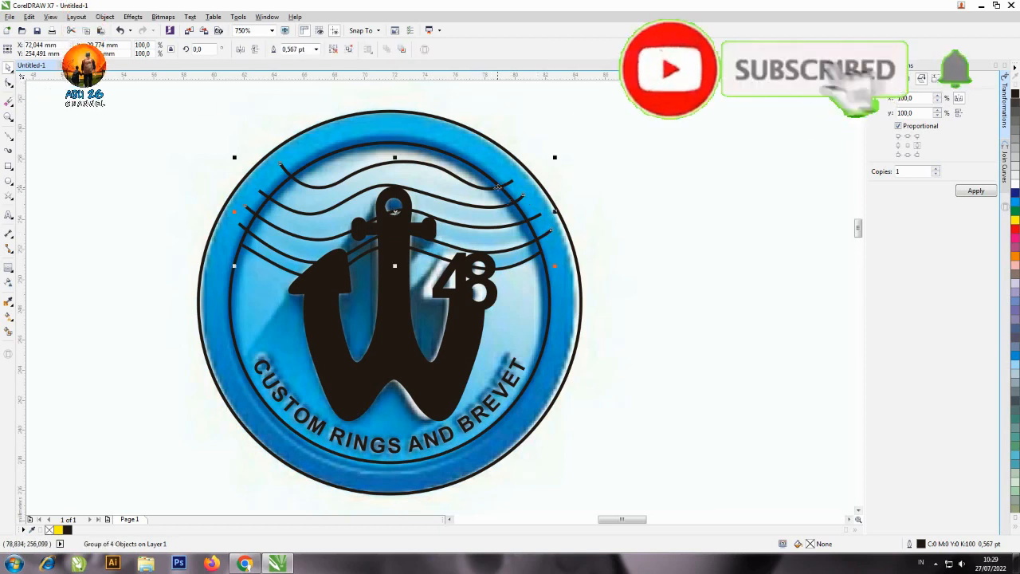
pyautogui.moveTo(508, 201); pyautogui.dragTo(713, 131)
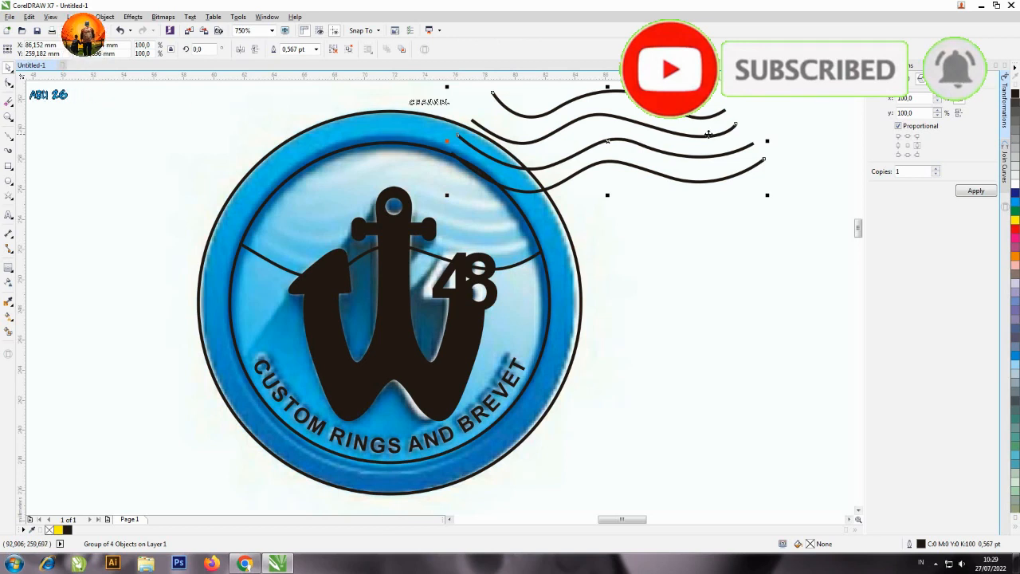
pyautogui.hotkey('ctrl', 'z')
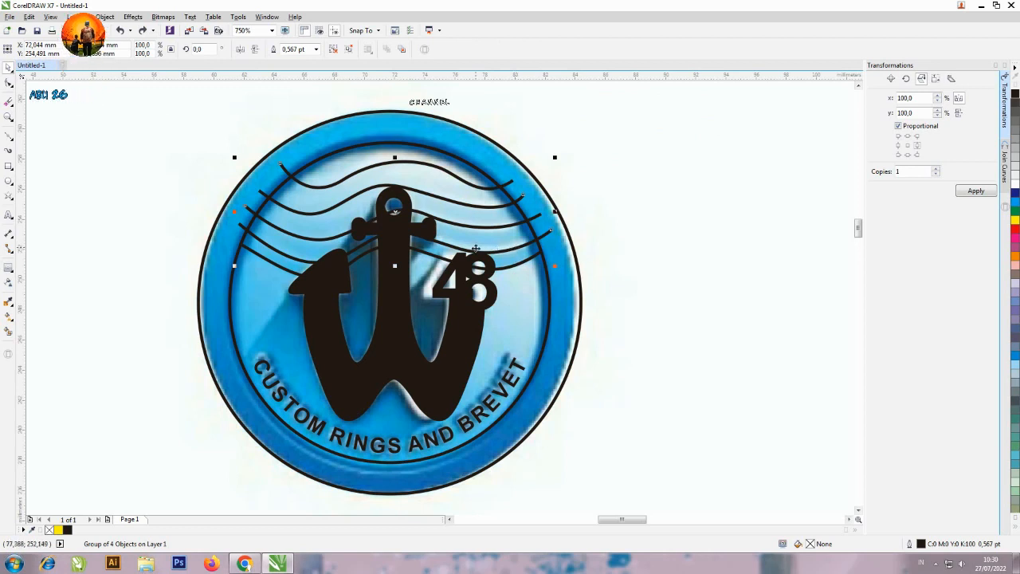
# Give the grouped wave lines a 2.0 pt outline in white.
pyautogui.click(317, 51)
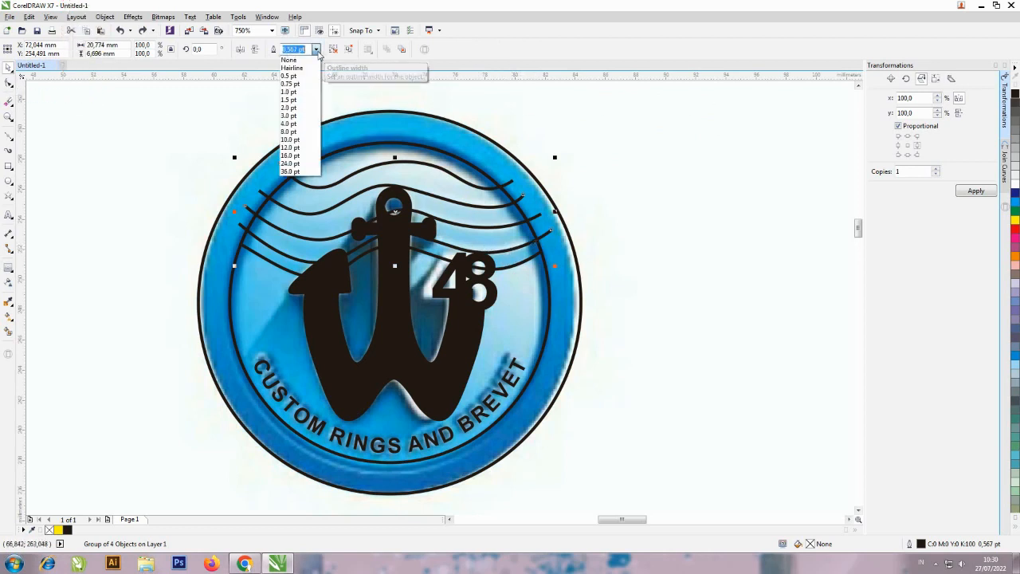
pyautogui.click(303, 109)
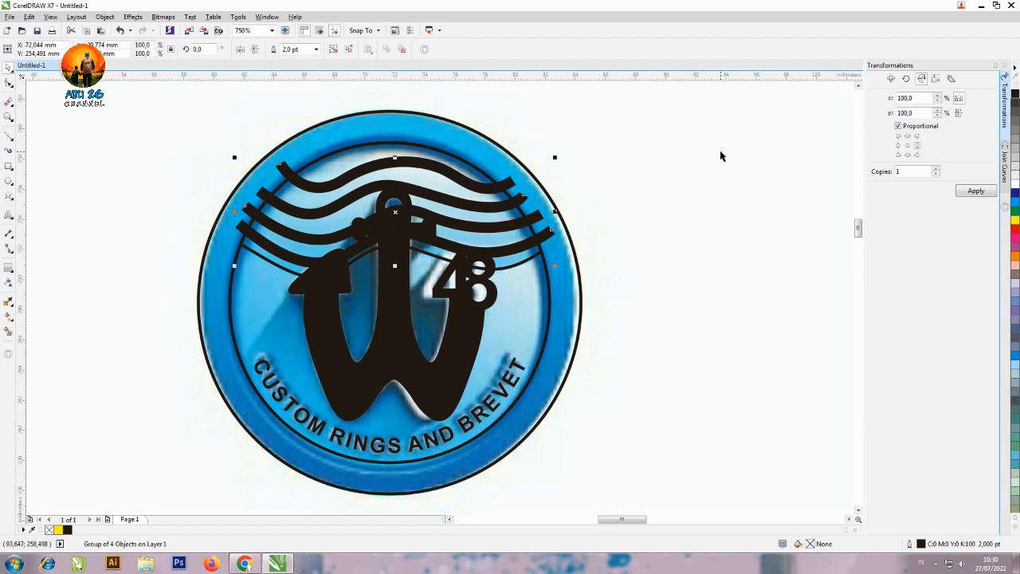
pyautogui.click(1015, 186)
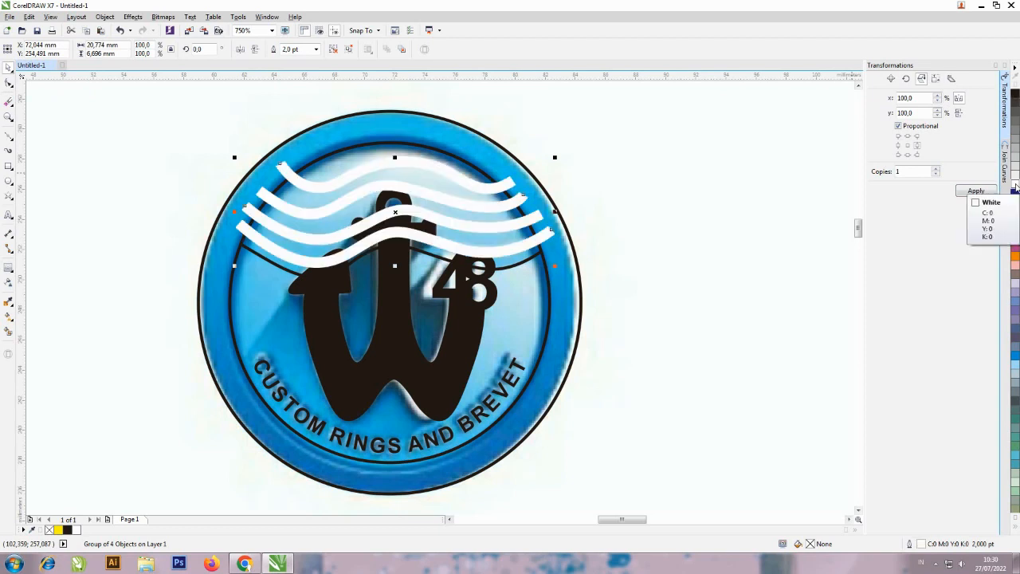
# Make the outline of the grouped wave lines scale with the object in the Outline Pen settings.
pyautogui.click(511, 186)
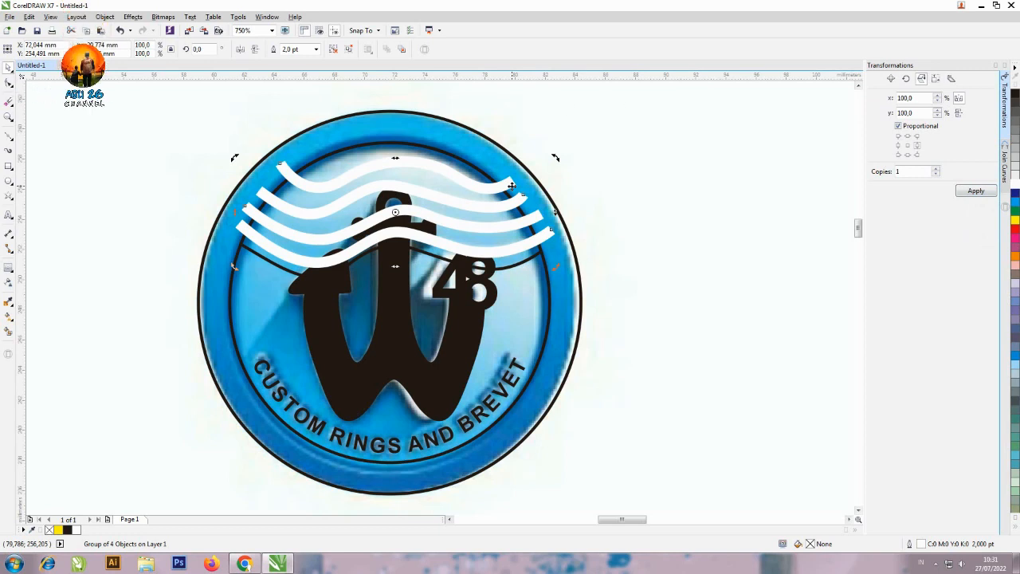
pyautogui.press('F12')
pyautogui.press('Escape')
pyautogui.press('F12')
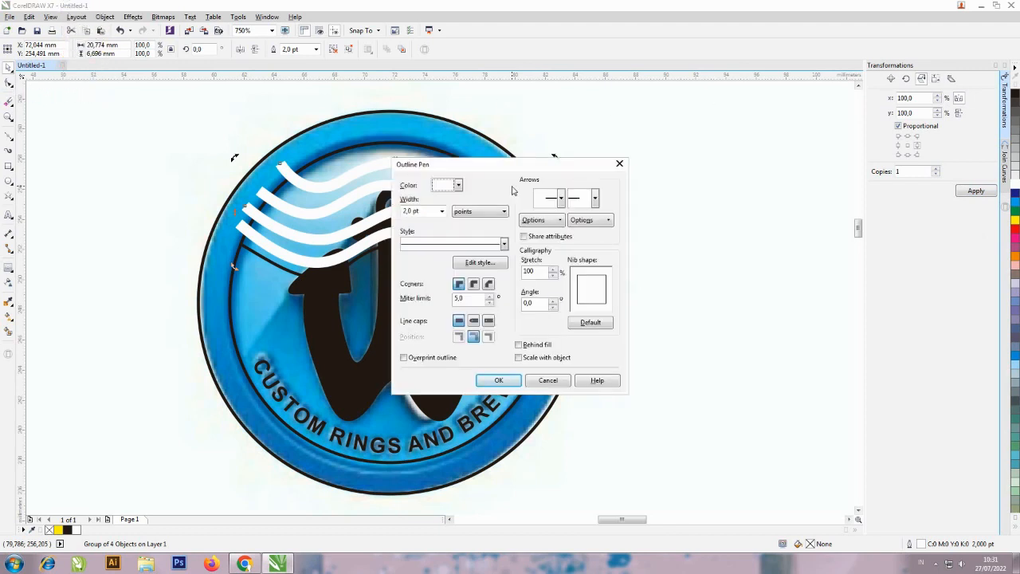
pyautogui.click(552, 361)
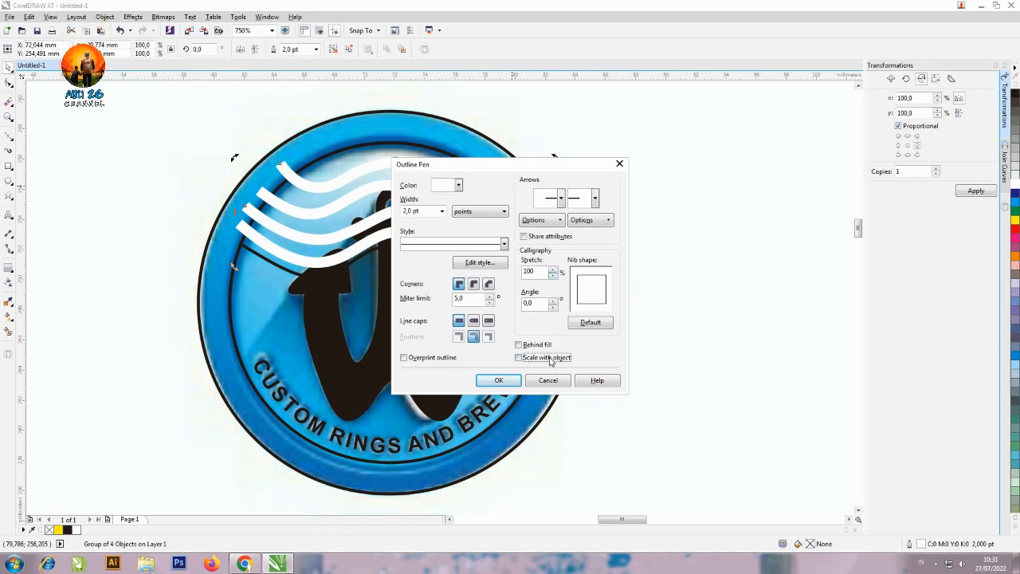
pyautogui.click(508, 381)
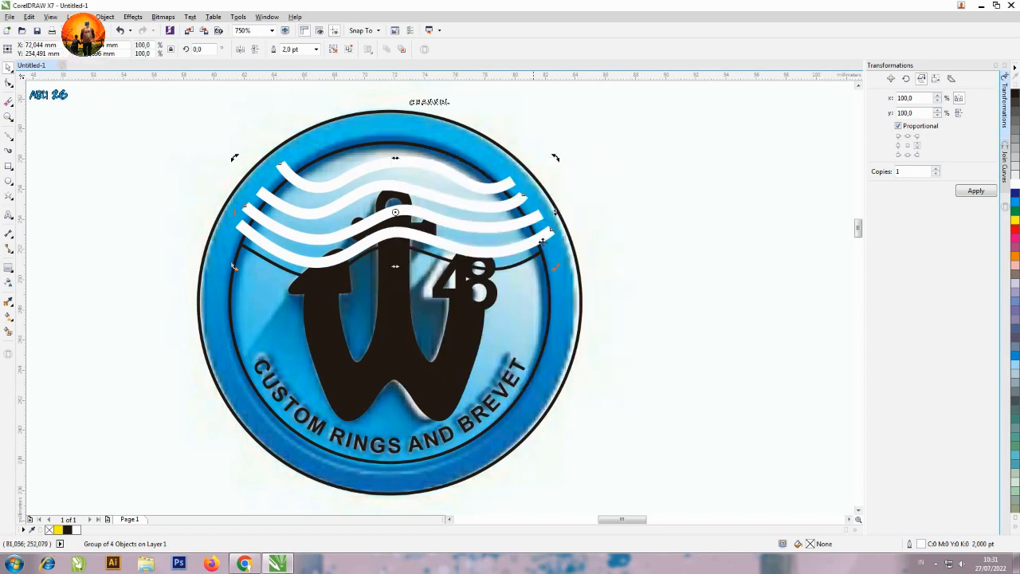
# Fill the closed wave shape behind the lines with black, and check it by moving it aside and undoing the move.
pyautogui.click(539, 251)
pyautogui.click(1016, 96)
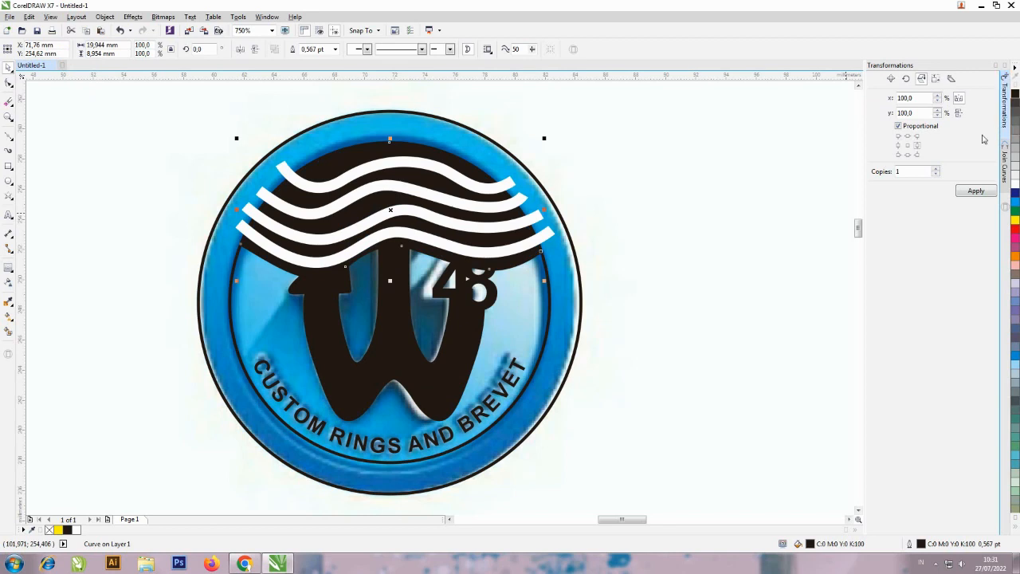
pyautogui.click(507, 182)
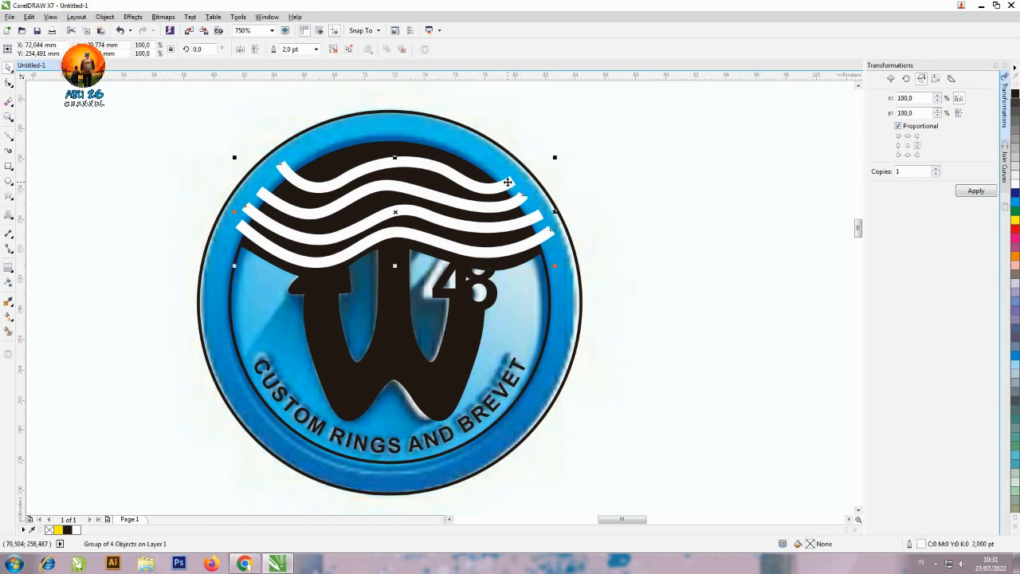
pyautogui.click(538, 254)
pyautogui.moveTo(538, 253); pyautogui.dragTo(699, 182)
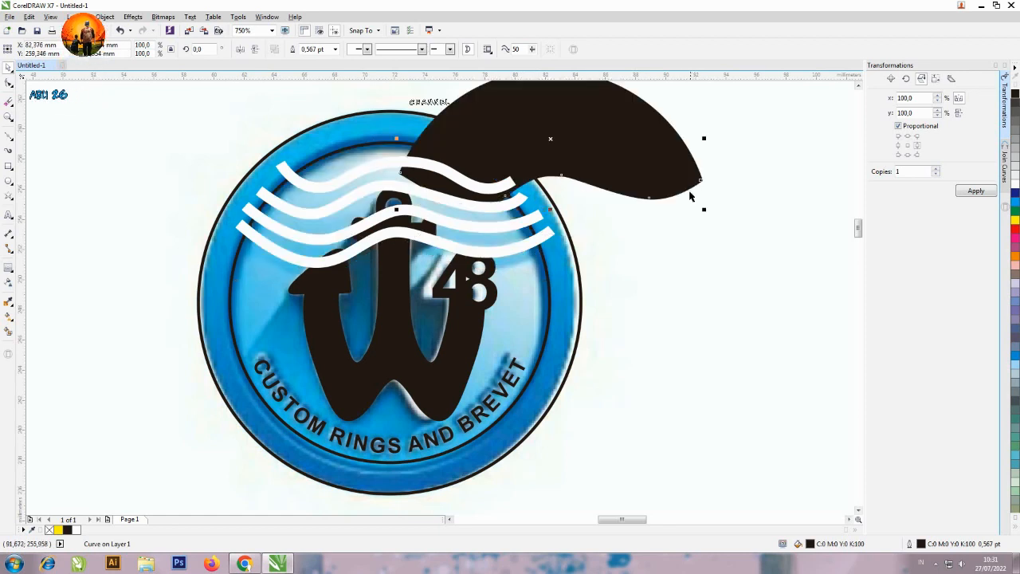
pyautogui.hotkey('ctrl', 'z')
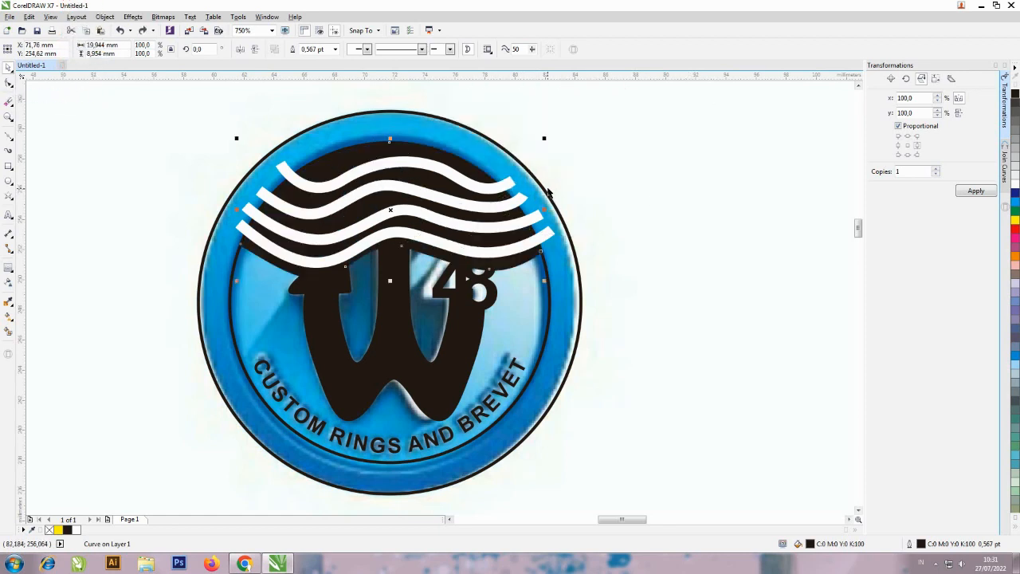
# PowerClip the grouped white wave lines inside the black wave shape.
pyautogui.click(510, 184)
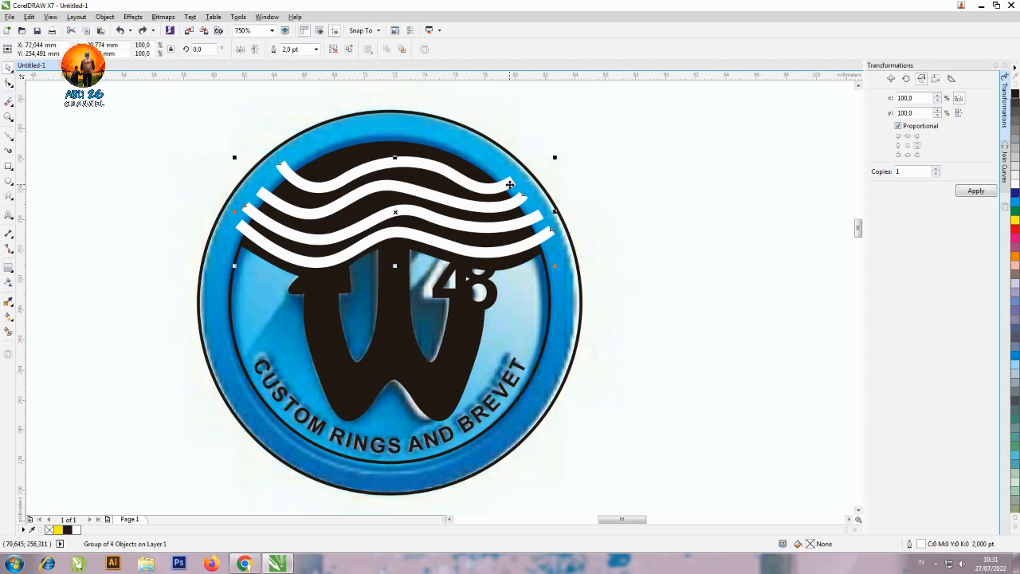
pyautogui.rightClick(510, 184)
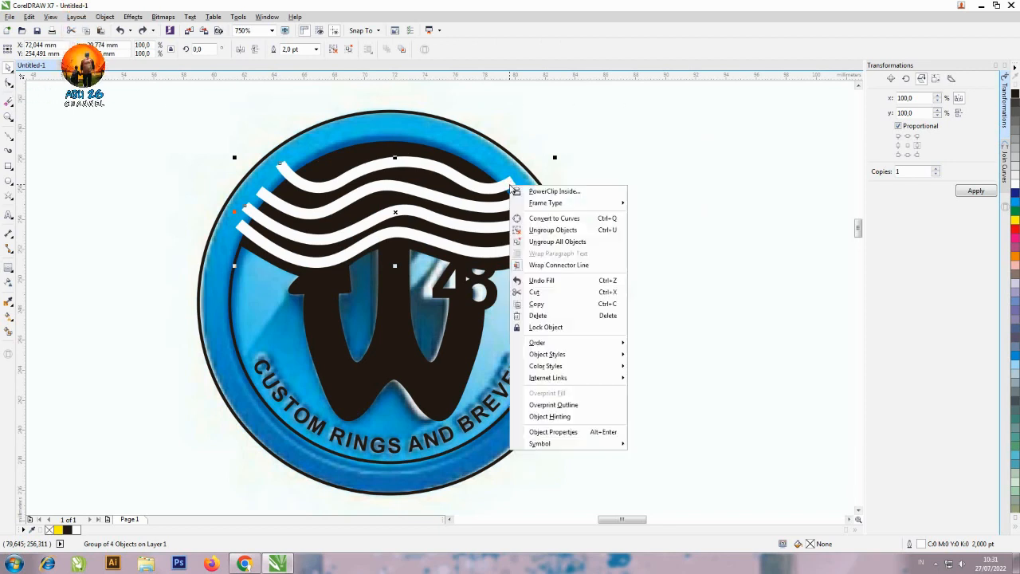
pyautogui.click(550, 193)
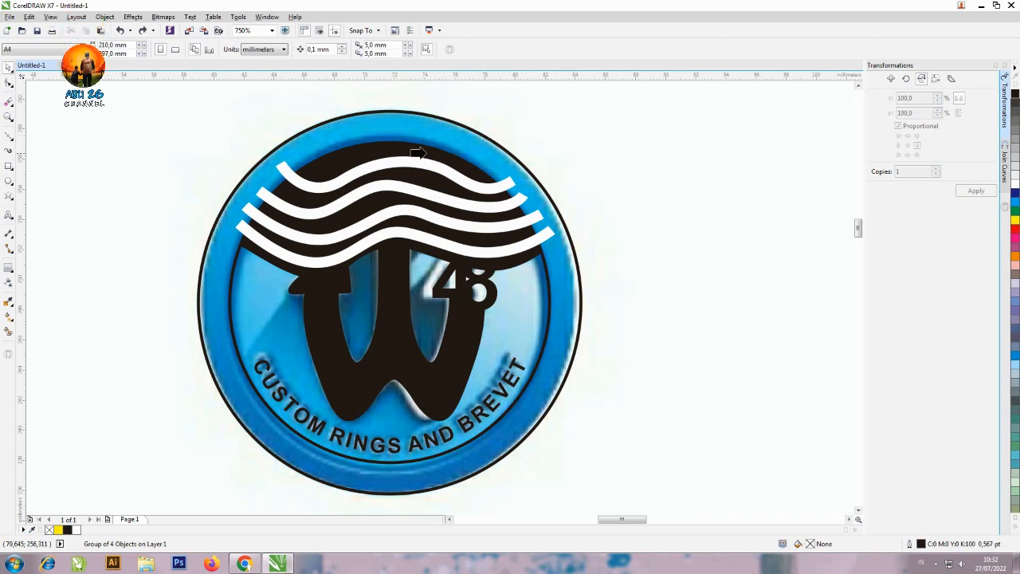
pyautogui.click(365, 142)
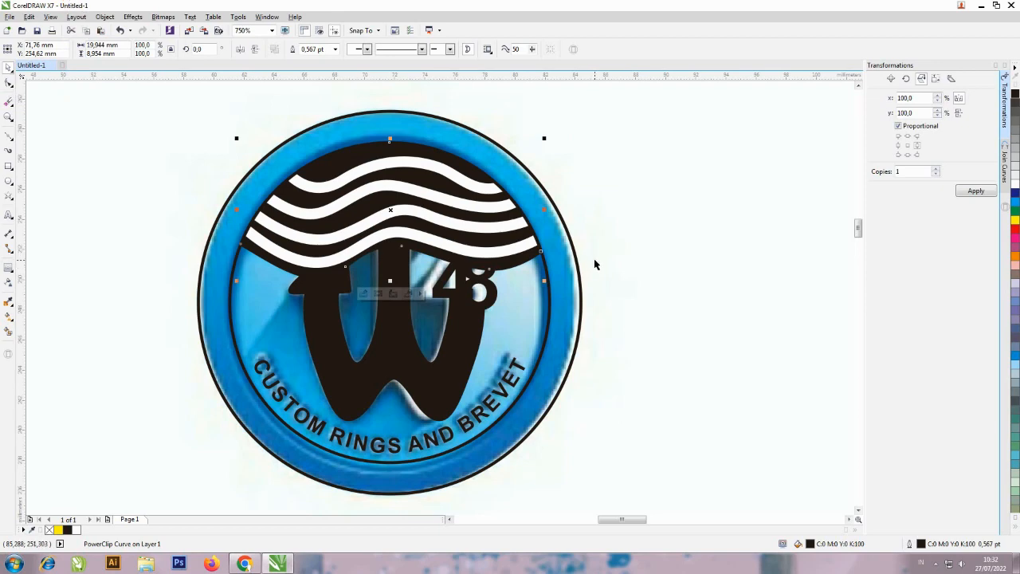
# Move the reference image out from behind the traced logo, and zoom in on both logos side by side for comparison.
pyautogui.scroll(-3, 595, 264)
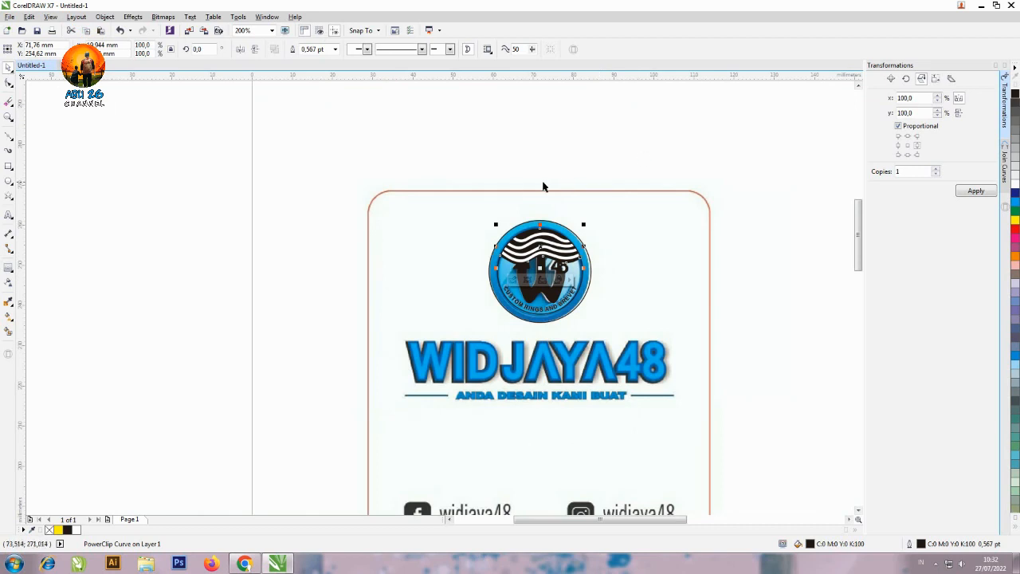
pyautogui.press('F4')
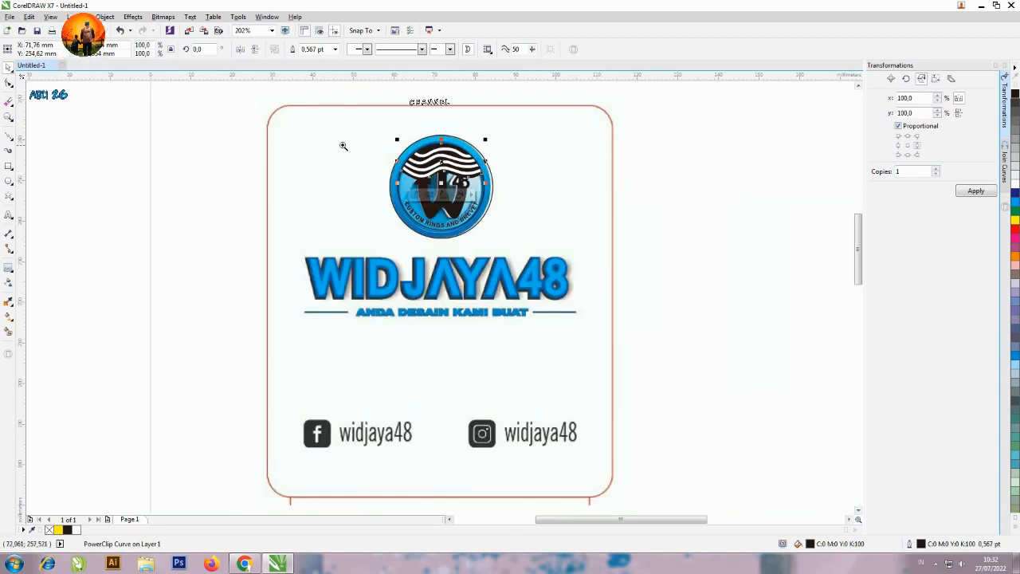
pyautogui.moveTo(239, 122); pyautogui.dragTo(658, 245)
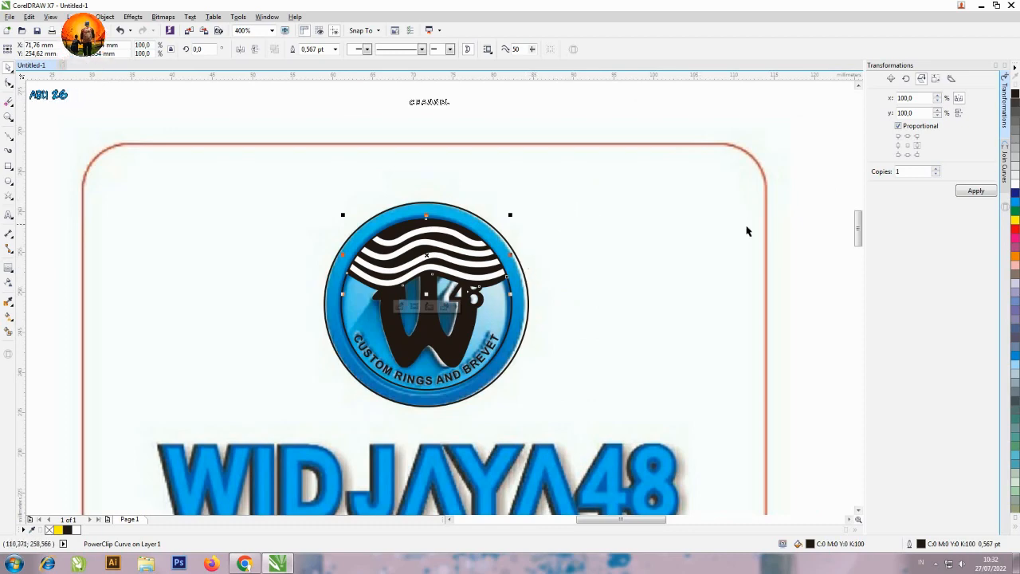
pyautogui.moveTo(784, 250)
pyautogui.mouseDown()
pyautogui.moveTo(540, 255)
pyautogui.moveTo(278, 243)
pyautogui.mouseUp()
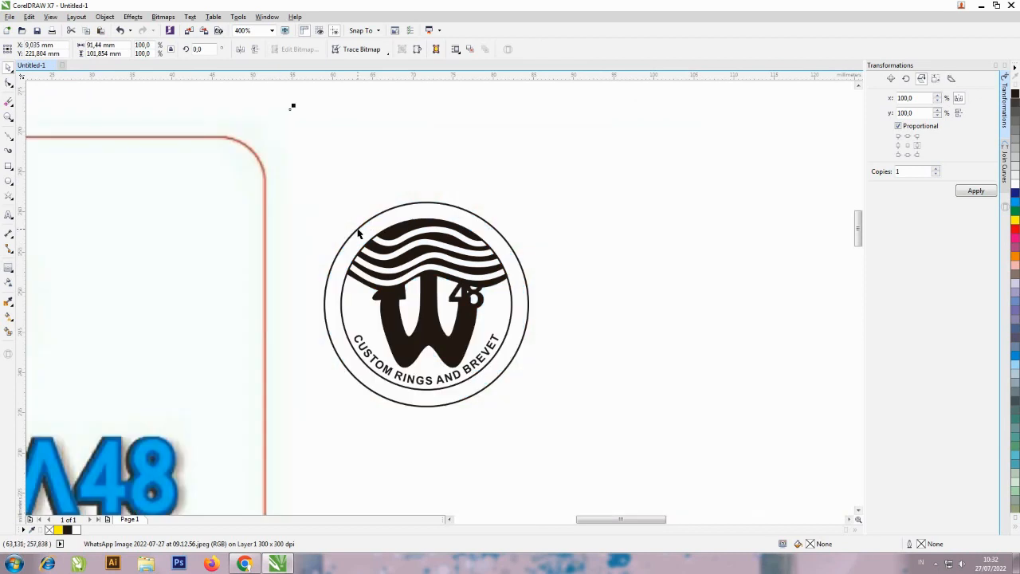
pyautogui.press('F4')
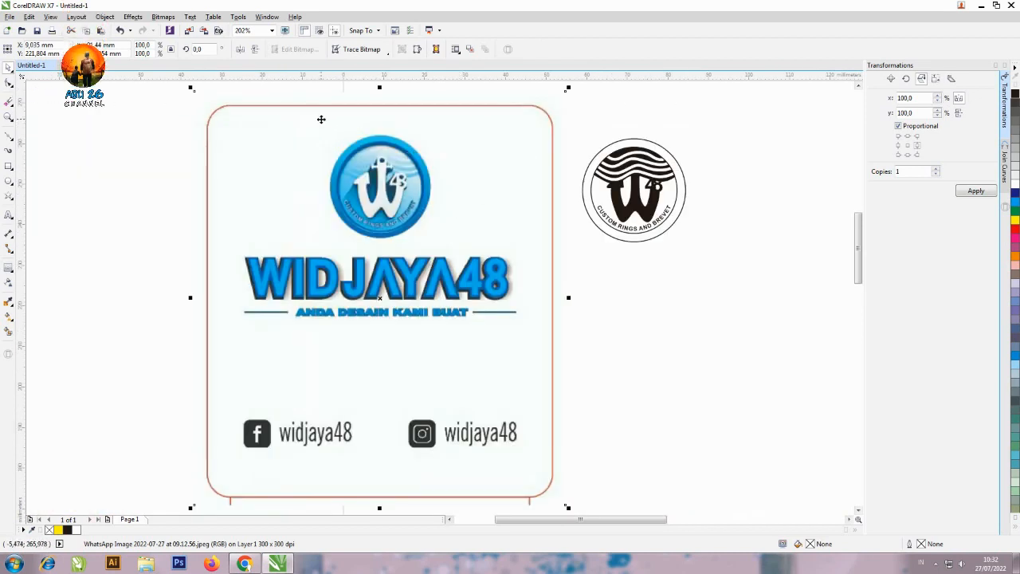
pyautogui.moveTo(318, 118)
pyautogui.mouseDown()
pyautogui.moveTo(613, 232)
pyautogui.moveTo(718, 257)
pyautogui.mouseUp()
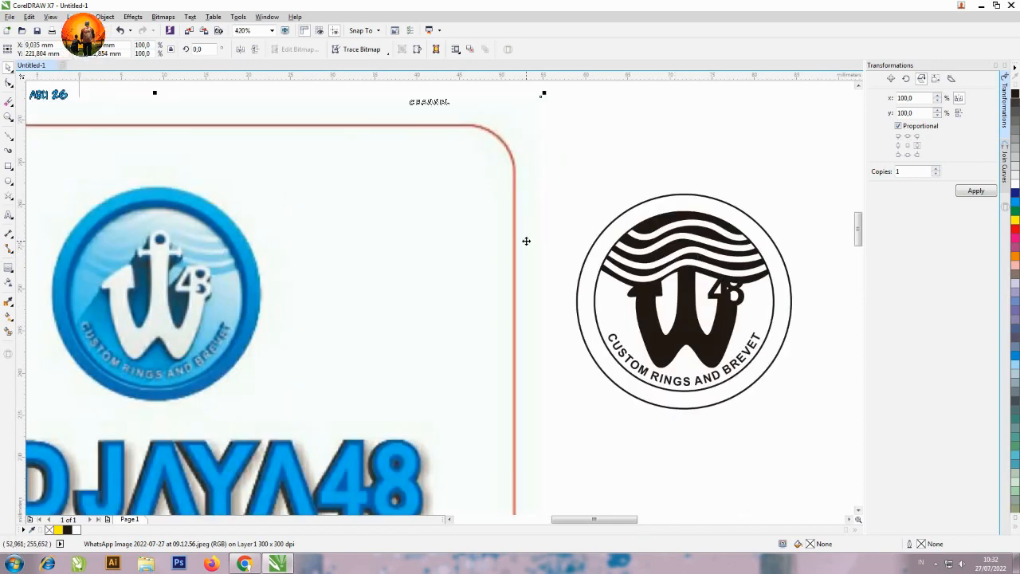
# Send the clipped wave shape behind the anchor-shaped W.
pyautogui.click(665, 262)
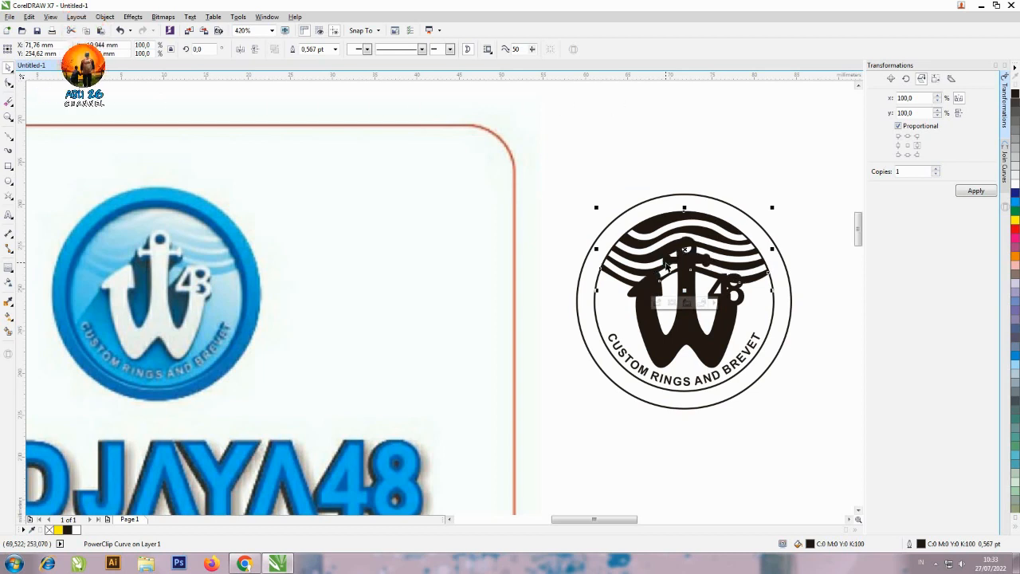
pyautogui.click(758, 166)
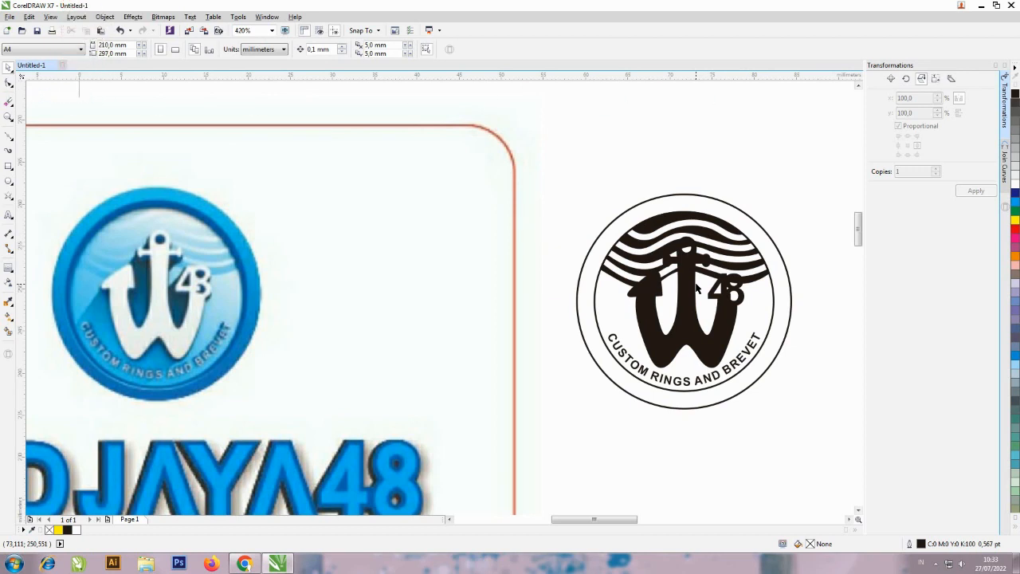
# Apply a one-step outside contour with a 0.5 mm offset and white fill to the anchor-shaped W.
pyautogui.click(697, 289)
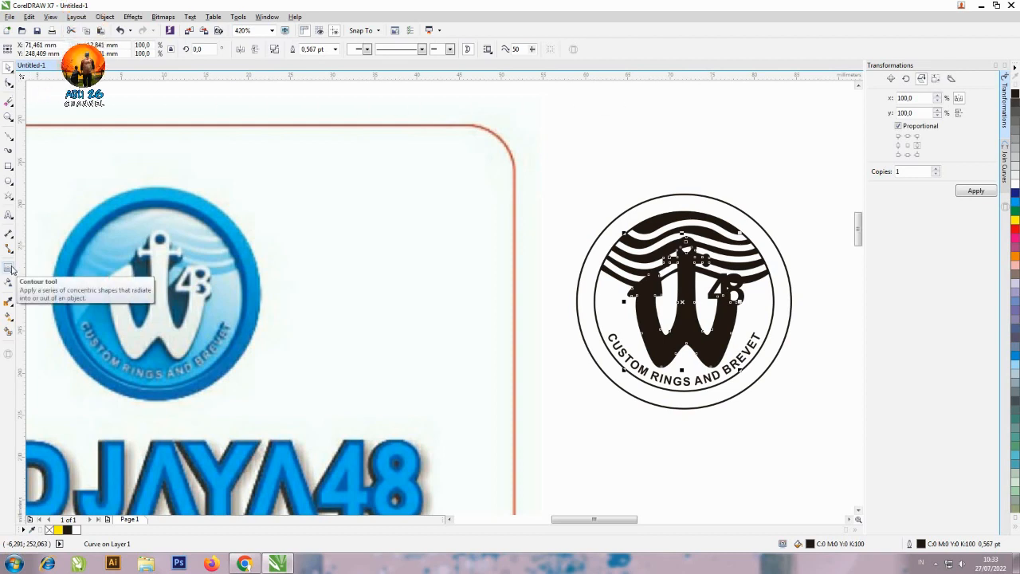
pyautogui.click(12, 269)
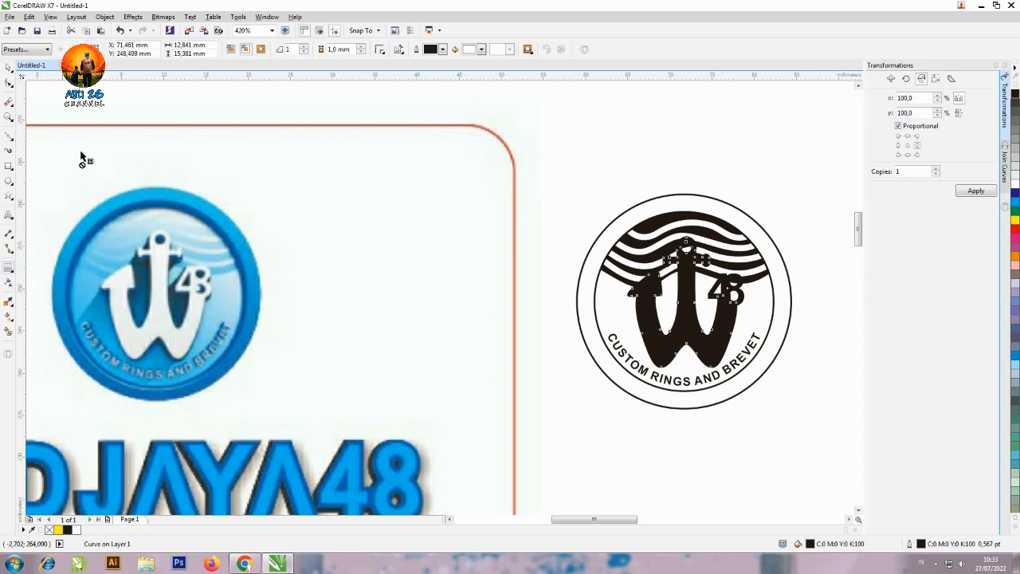
pyautogui.click(259, 51)
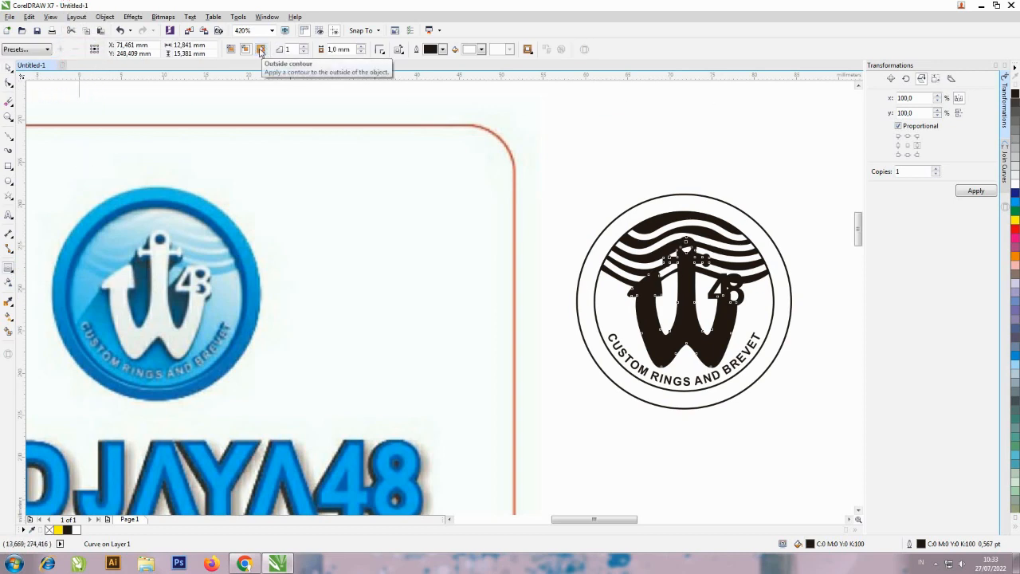
pyautogui.click(260, 51)
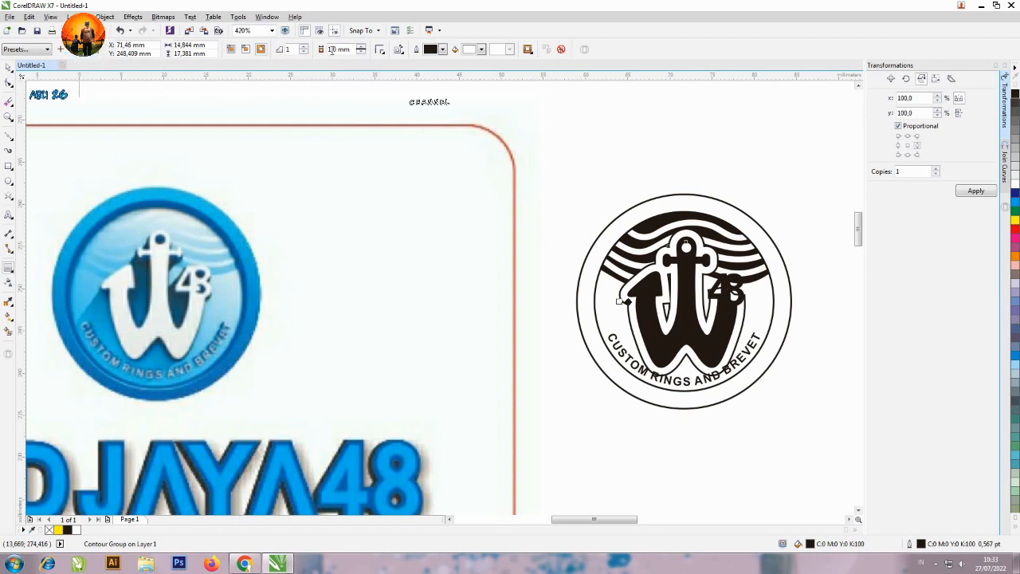
pyautogui.click(360, 52)
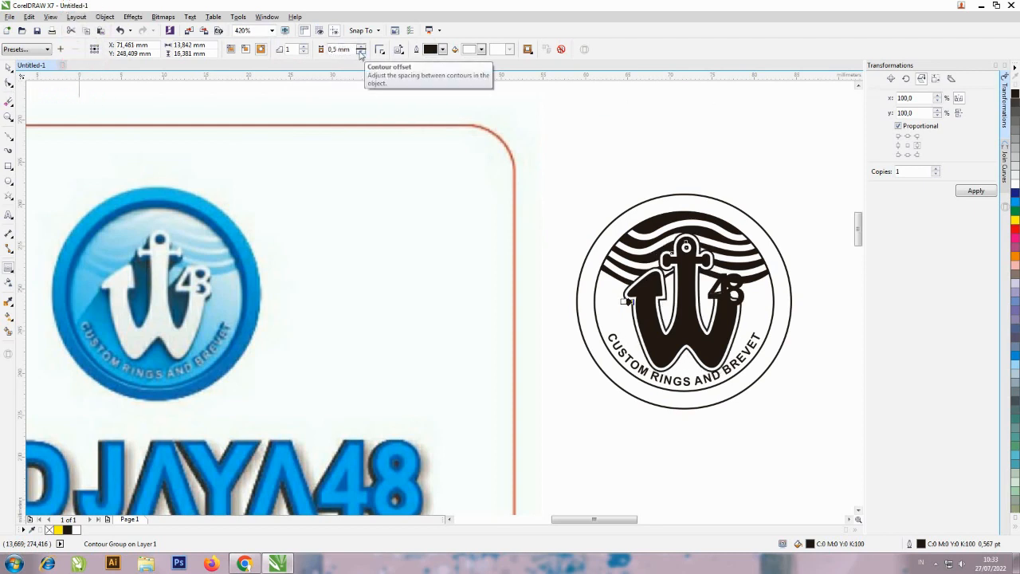
pyautogui.click(8, 70)
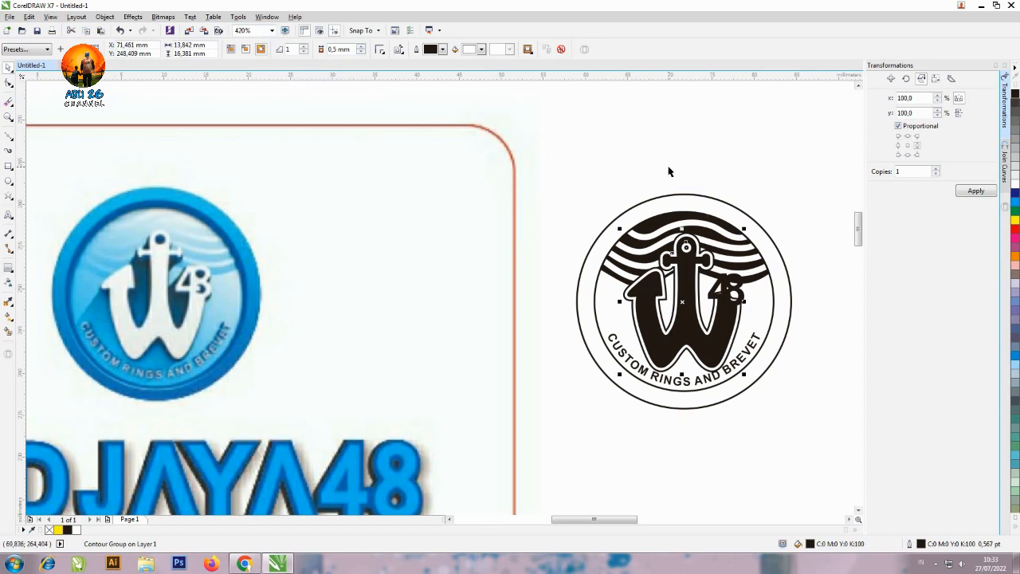
pyautogui.click(660, 144)
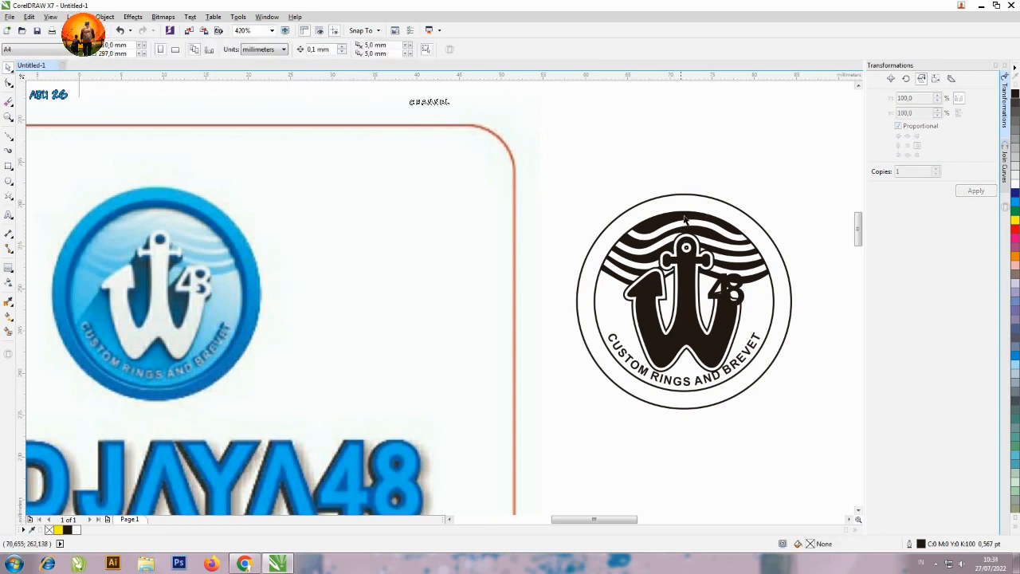
# Remove the outline from the contoured anchor-shaped W by setting its outline width to None.
pyautogui.click(743, 315)
pyautogui.hotkey('ctrl', 'z')
pyautogui.click(753, 160)
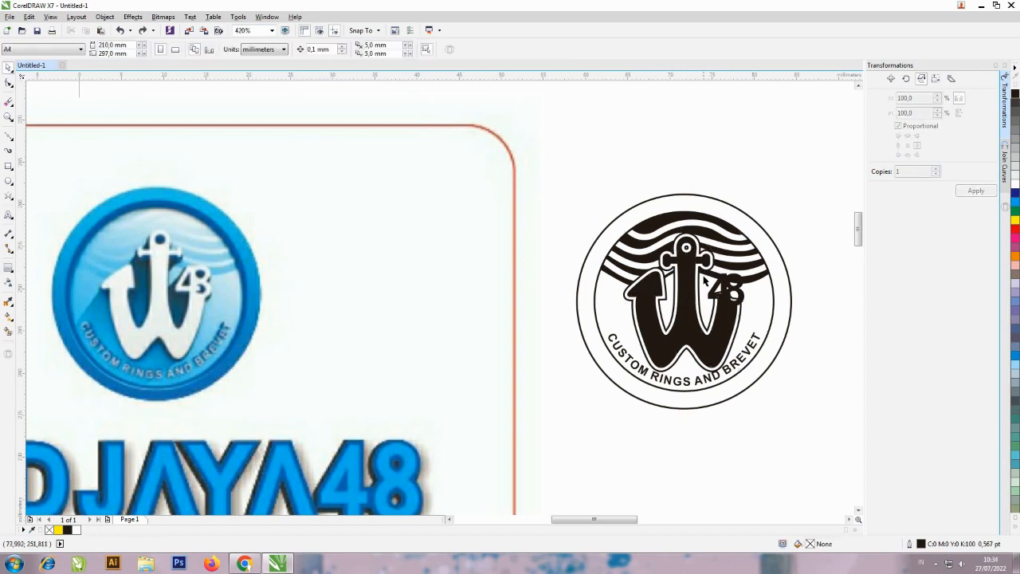
pyautogui.click(698, 292)
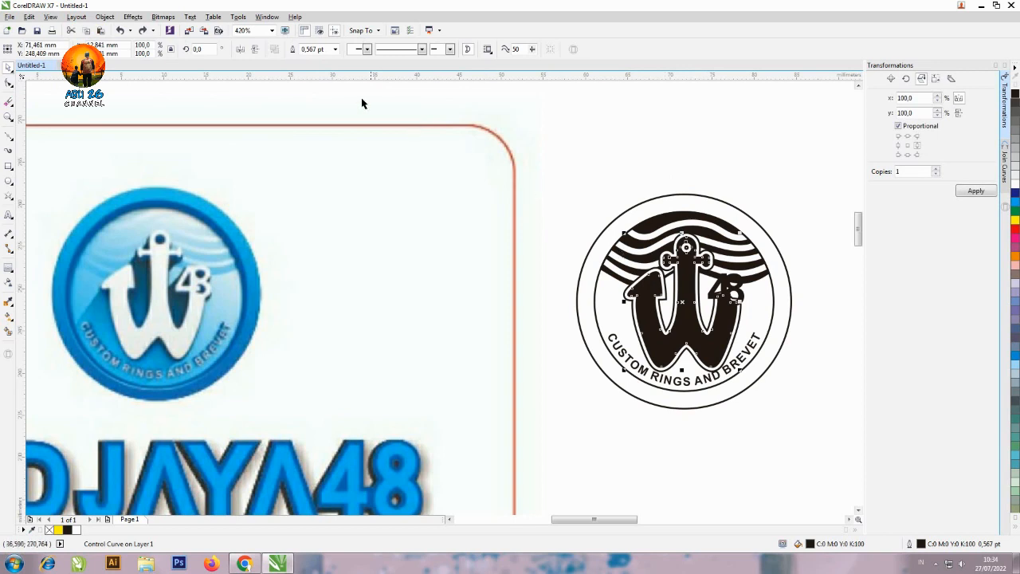
pyautogui.click(336, 49)
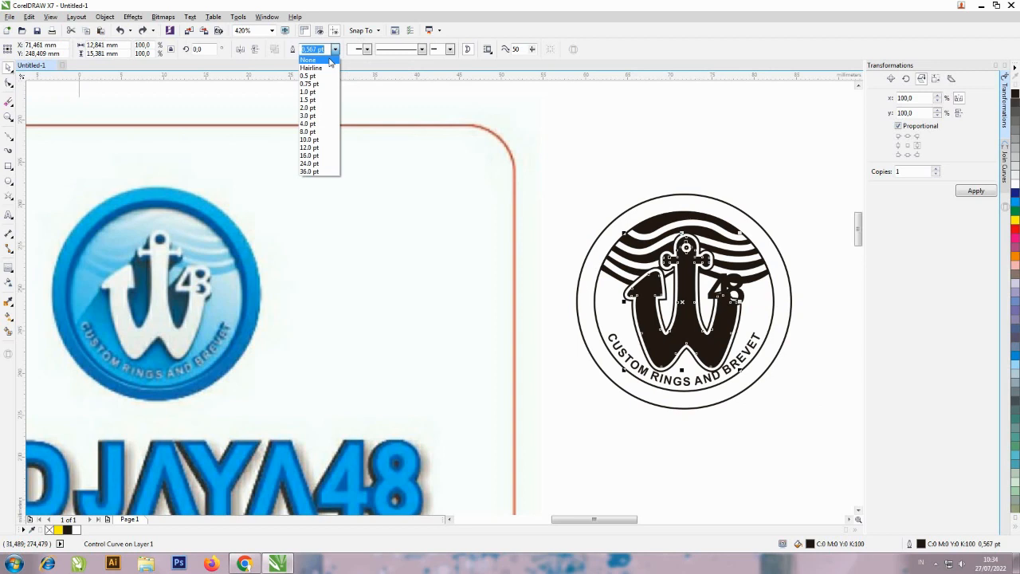
pyautogui.click(330, 61)
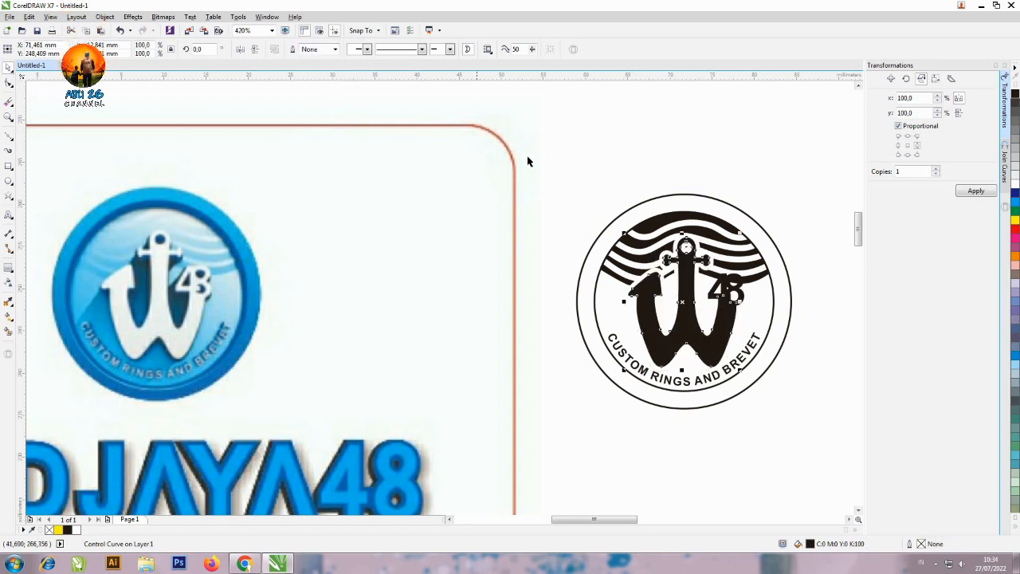
pyautogui.click(694, 145)
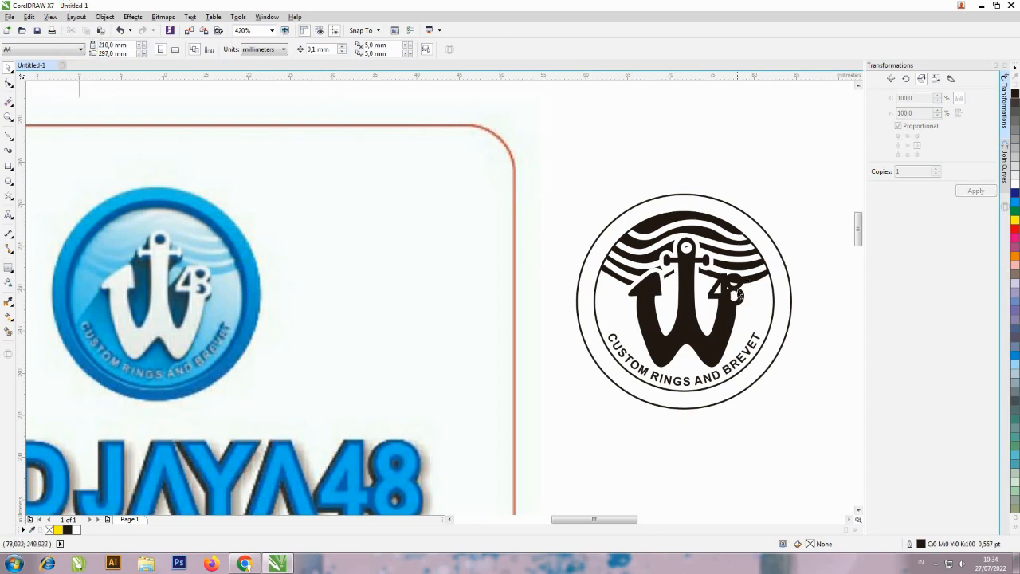
# Apply a one-step outside contour with a 0.5 mm offset and white fill to the "48" text.
pyautogui.click(740, 295)
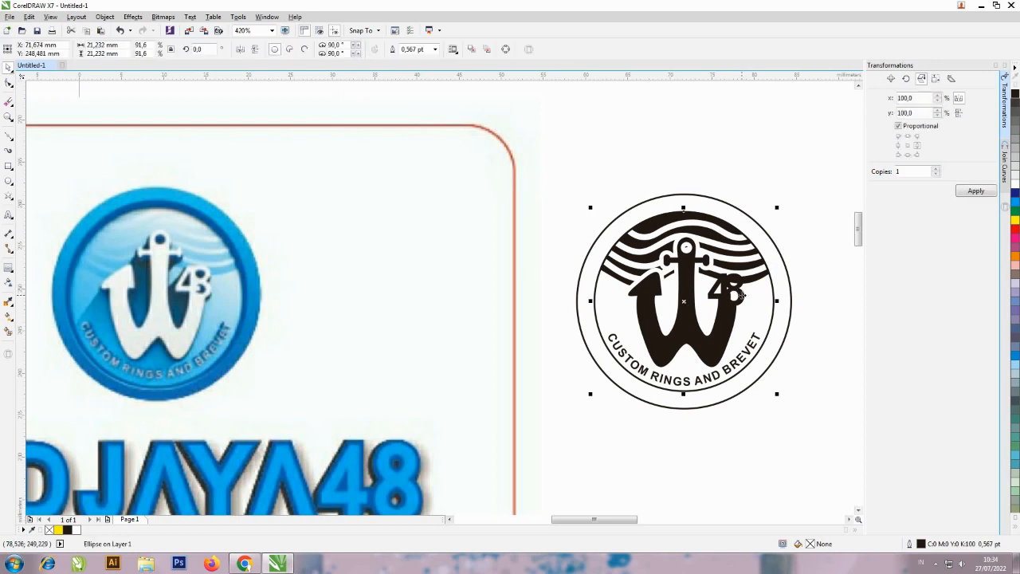
pyautogui.click(743, 294)
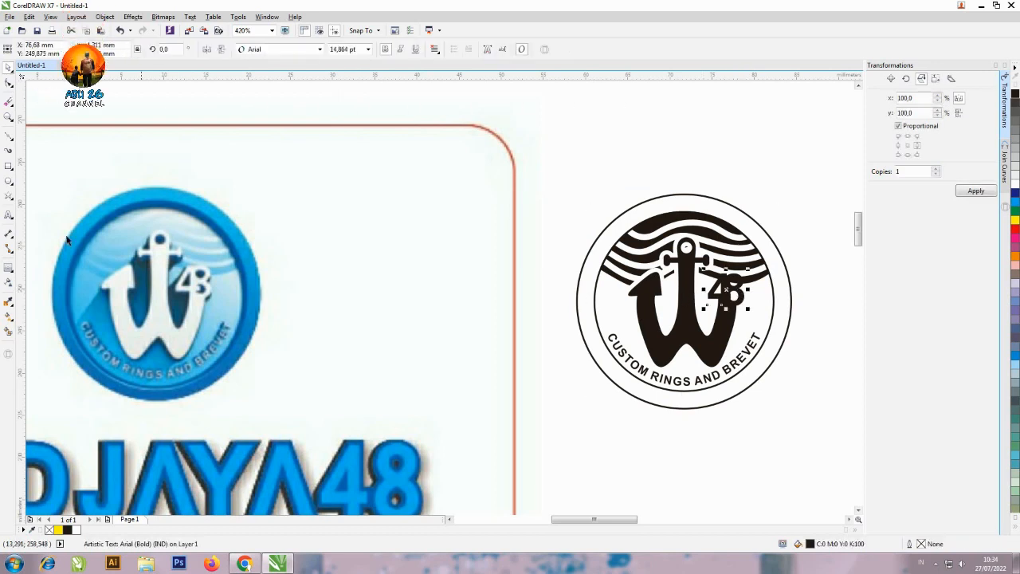
pyautogui.click(8, 269)
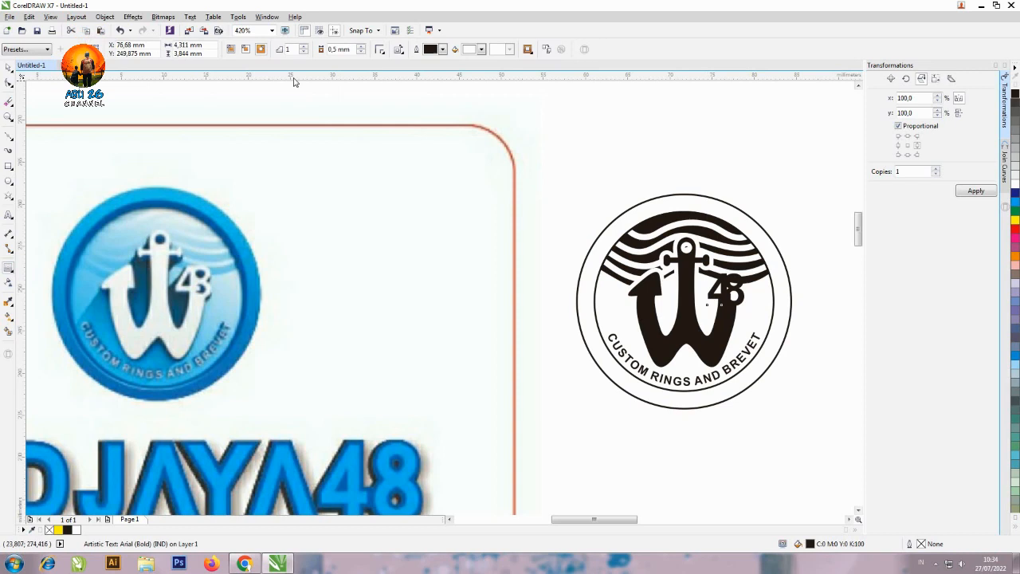
pyautogui.click(263, 50)
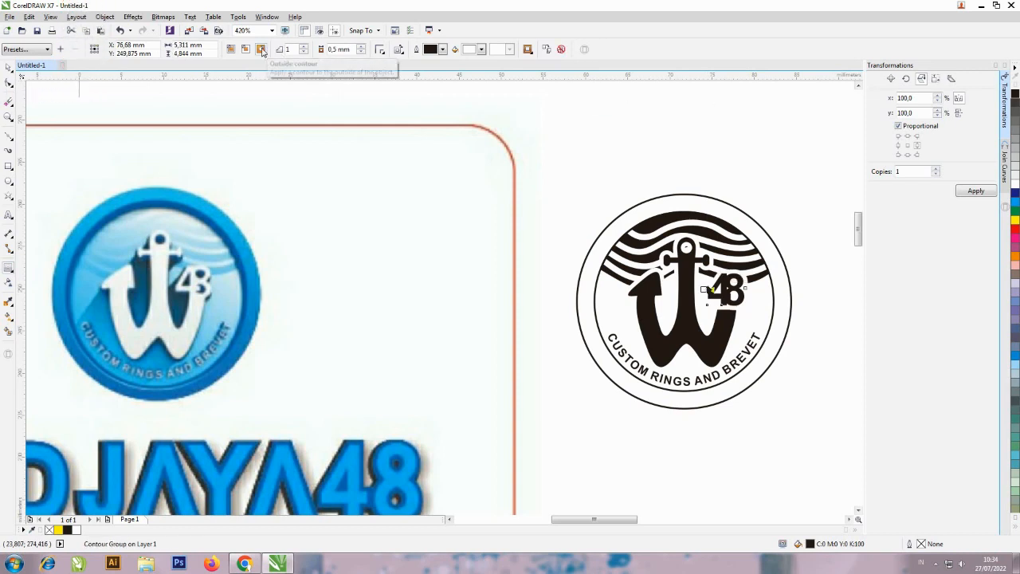
pyautogui.click(759, 193)
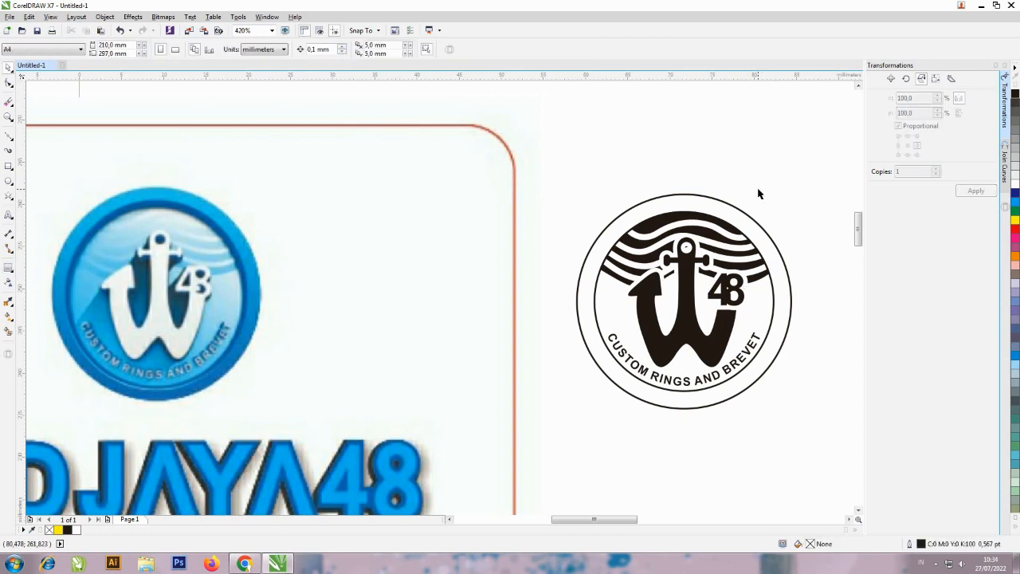
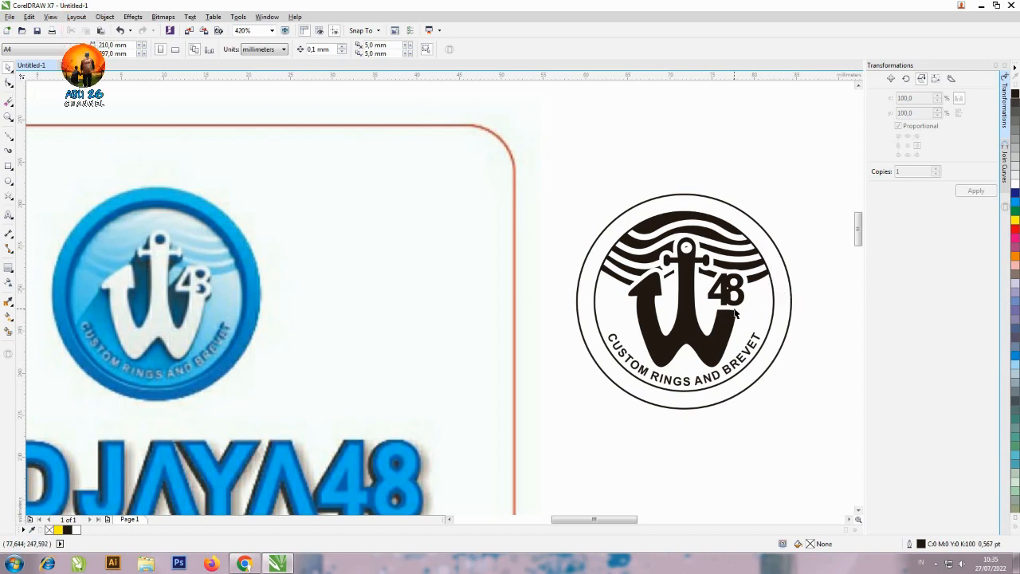
# Combine the logo's outer and inner ring circles into a single curve and fill the resulting ring with black.
pyautogui.click(792, 292)
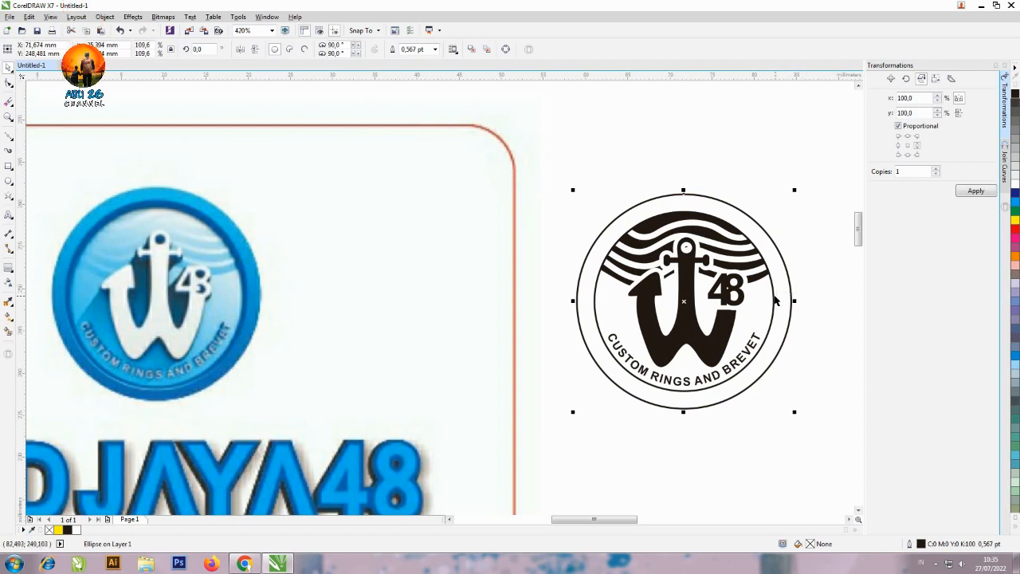
pyautogui.keyDown('shift'); pyautogui.click(775, 297); pyautogui.keyUp('shift')
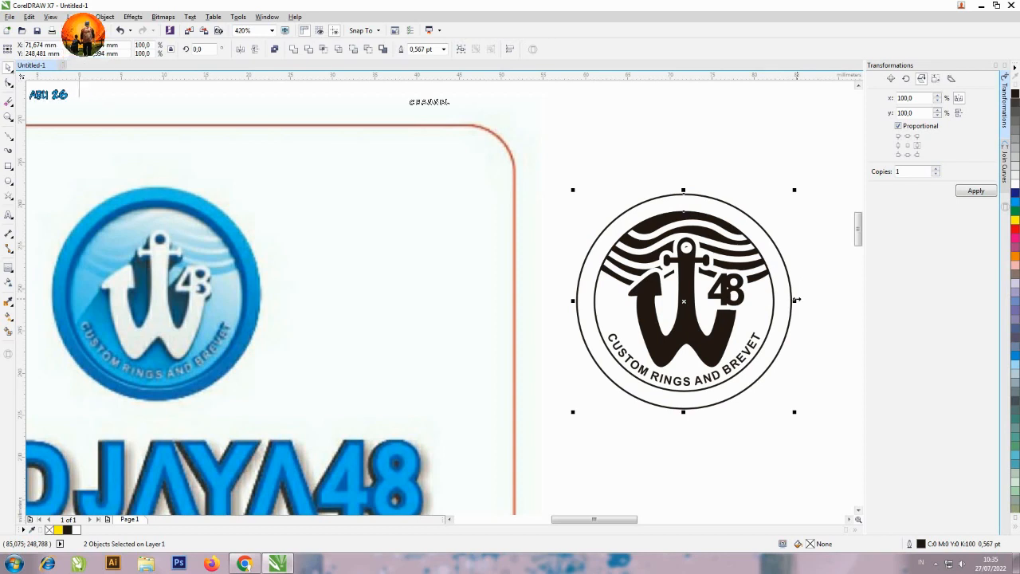
pyautogui.click(274, 48)
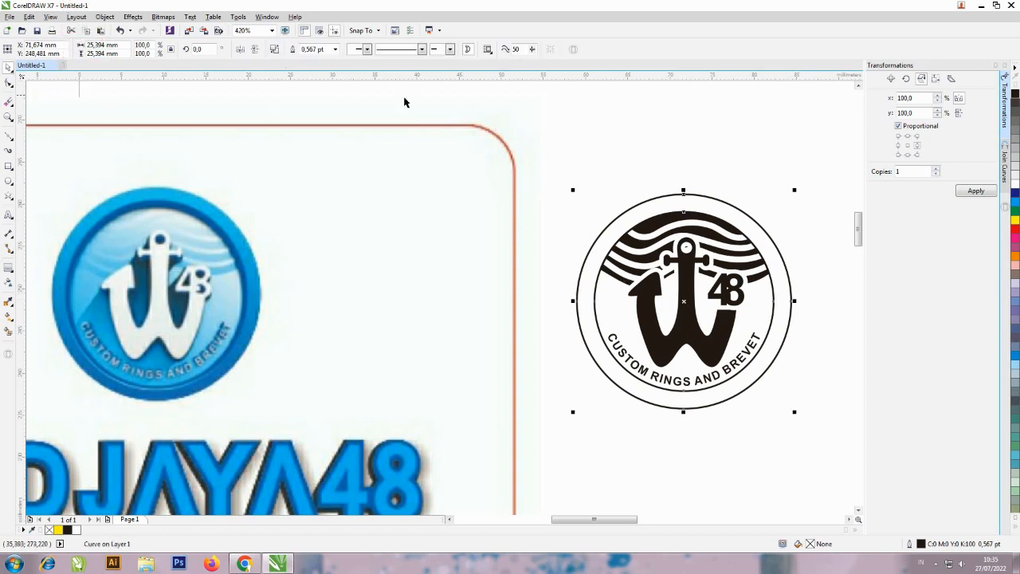
pyautogui.click(1015, 94)
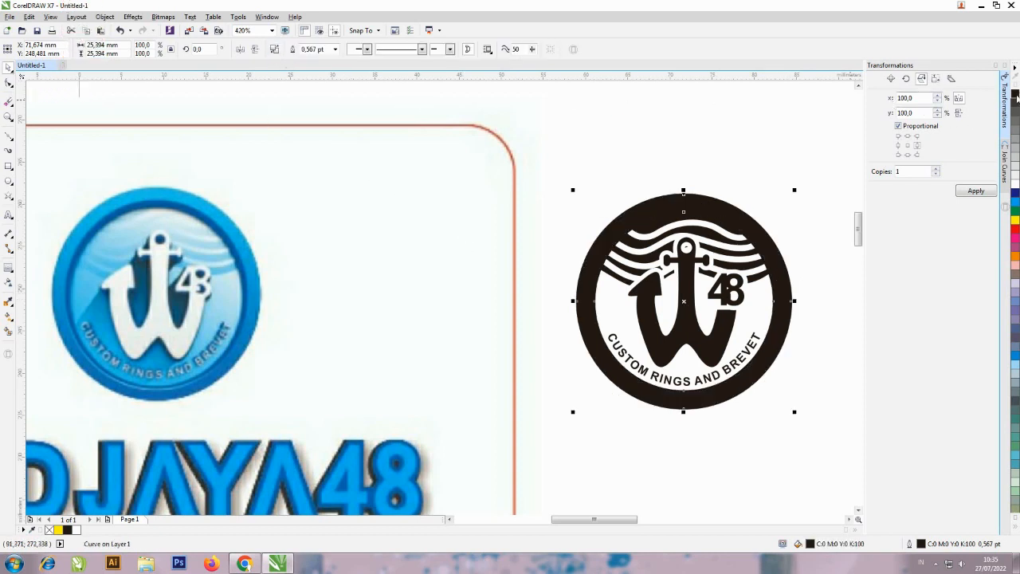
pyautogui.click(733, 144)
# Delete the blue reference logo bitmap beside the traced logo, leaving only the vector artwork on the page.
pyautogui.click(387, 244)
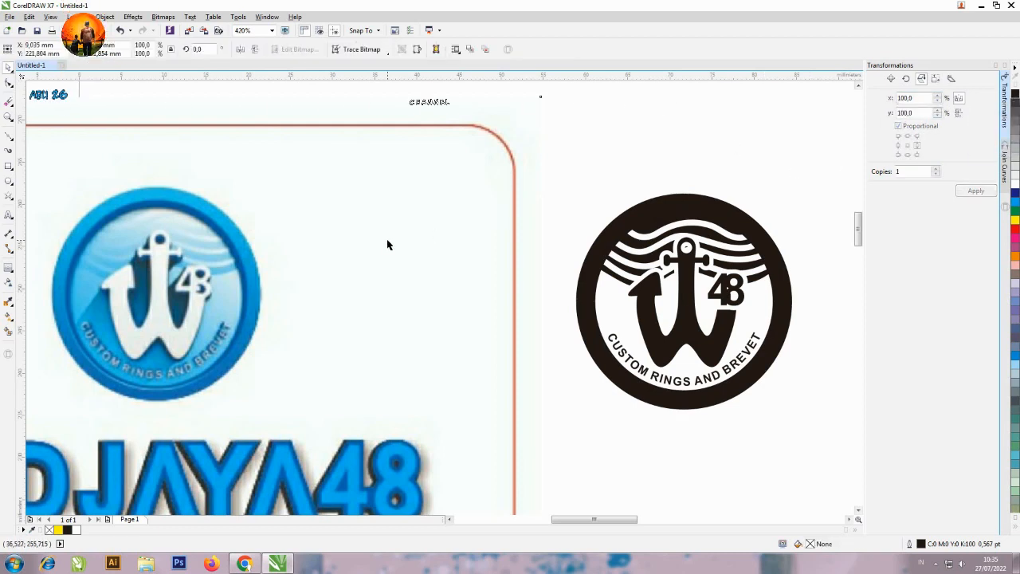
pyautogui.press('Delete')
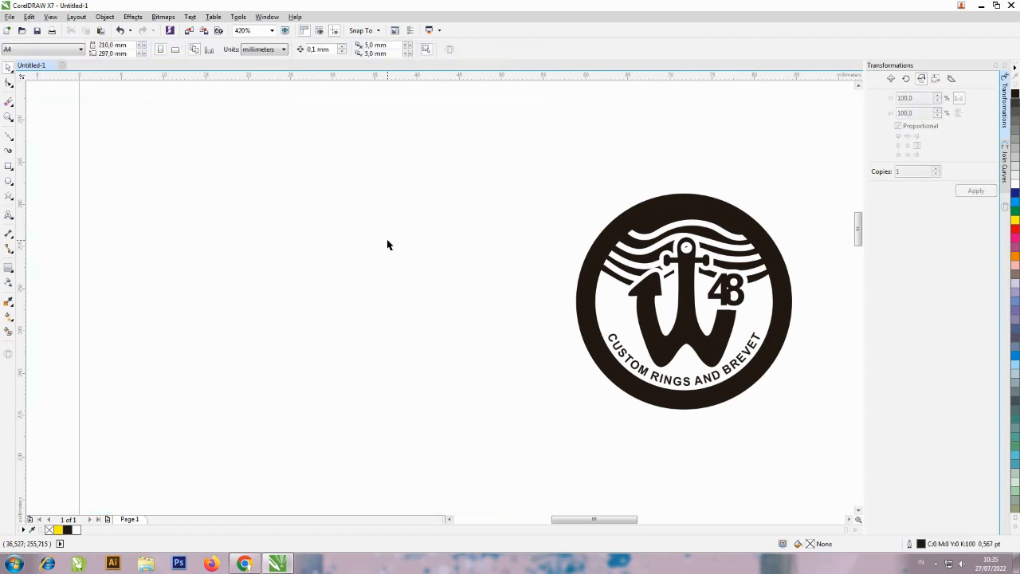
pyautogui.press('F4')
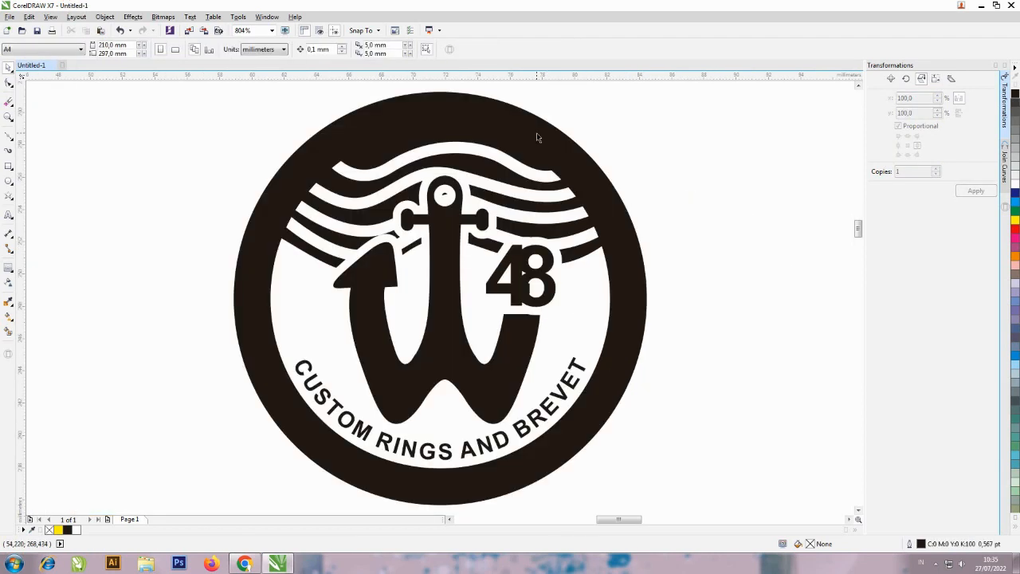